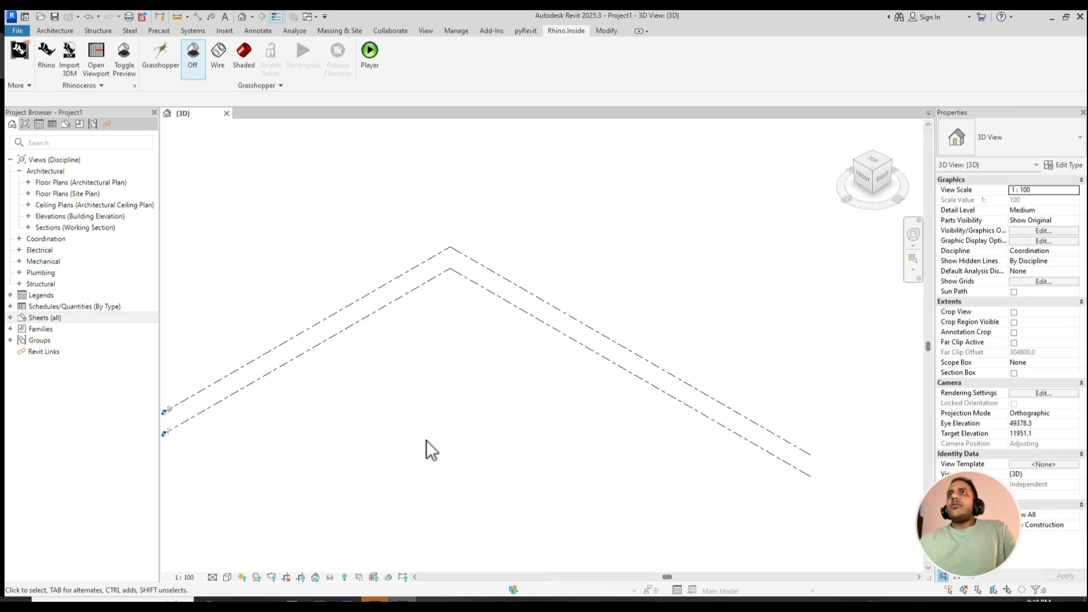
# - Switch to Rhino through Rhino.Inside, set its window beside the Revit 3D view and orbit both models
pyautogui.scroll(-2, 291, 256)
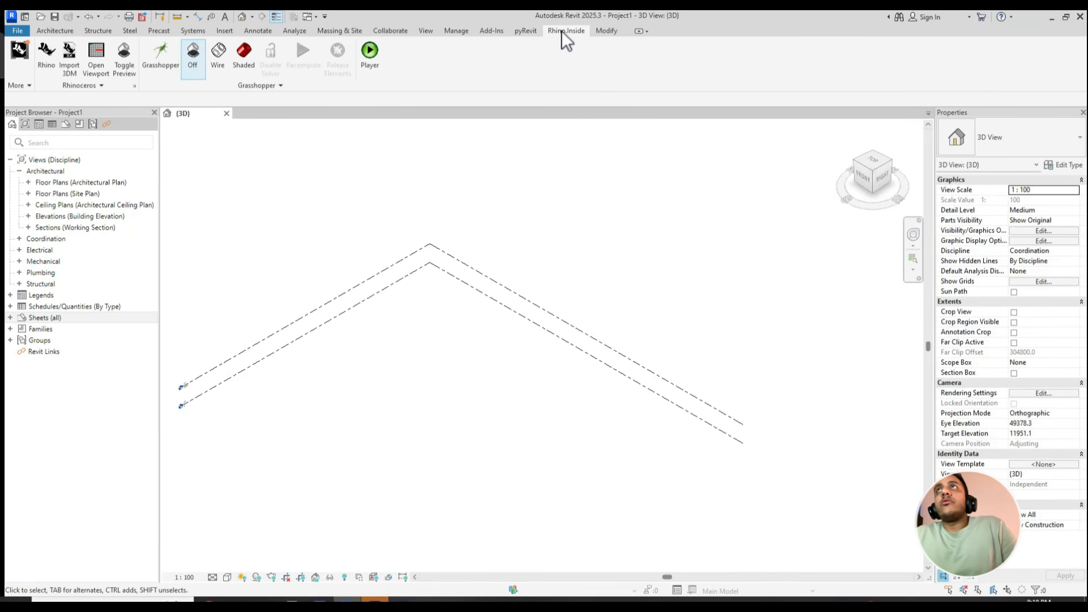
pyautogui.click(43, 56)
pyautogui.moveTo(464, 281); pyautogui.dragTo(564, 364, button='right')
pyautogui.scroll(4, 453, 310)
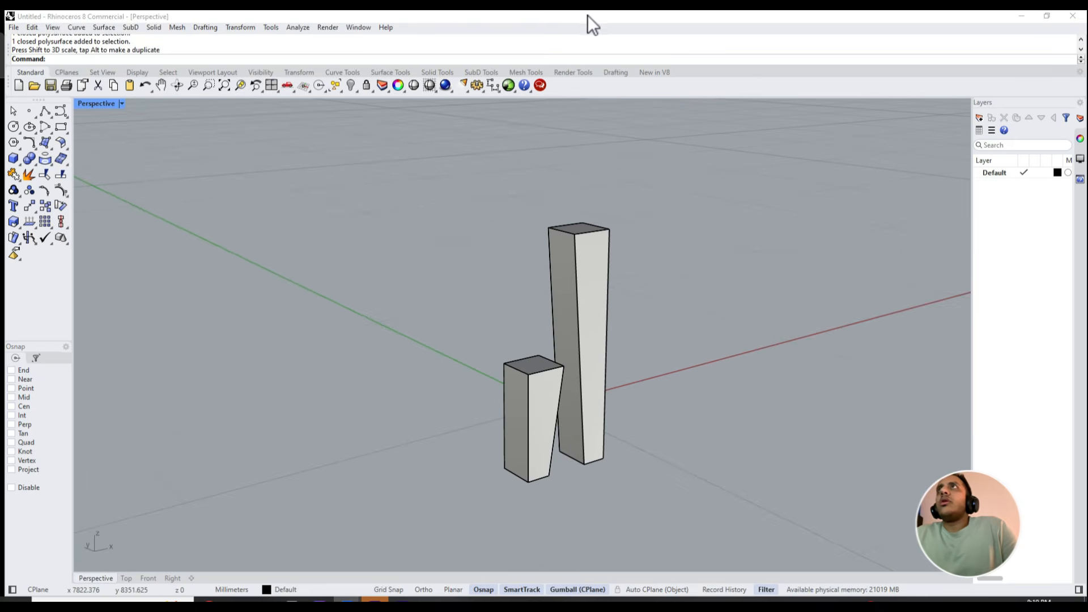
pyautogui.moveTo(587, 15); pyautogui.dragTo(1085, 113)
pyautogui.click(319, 262)
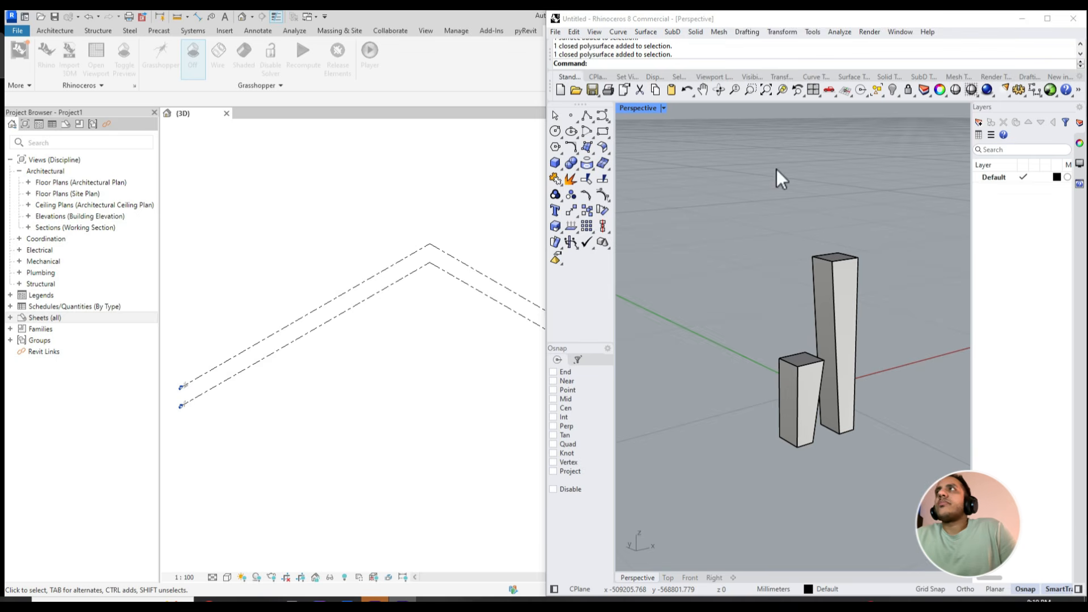
pyautogui.moveTo(681, 363); pyautogui.dragTo(754, 369, button='right')
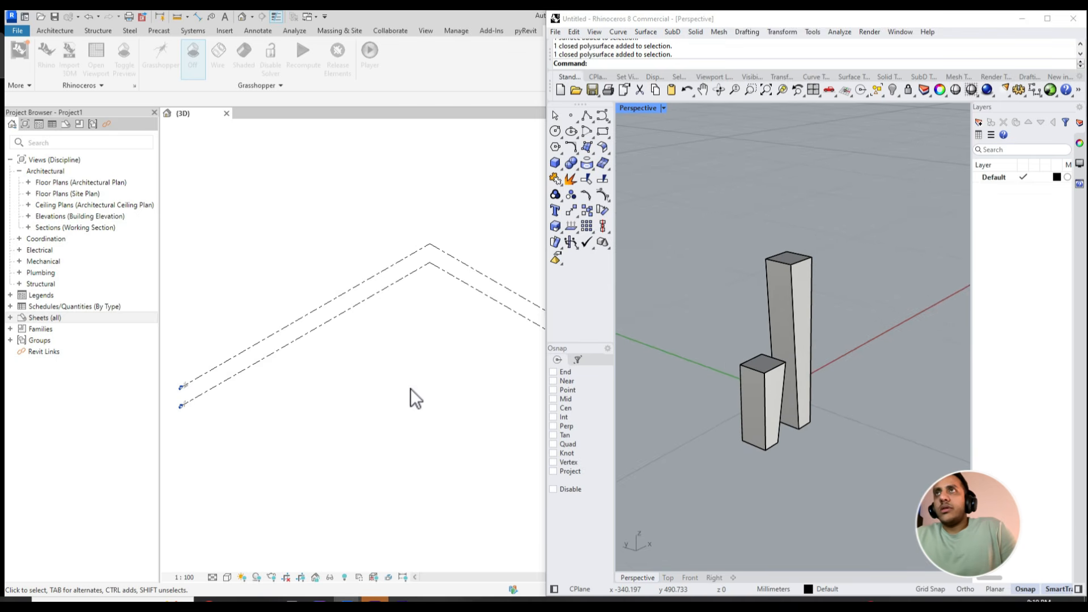
pyautogui.keyDown('shift'); pyautogui.moveTo(403, 376); pyautogui.dragTo(348, 384, button='middle'); pyautogui.keyUp('shift')
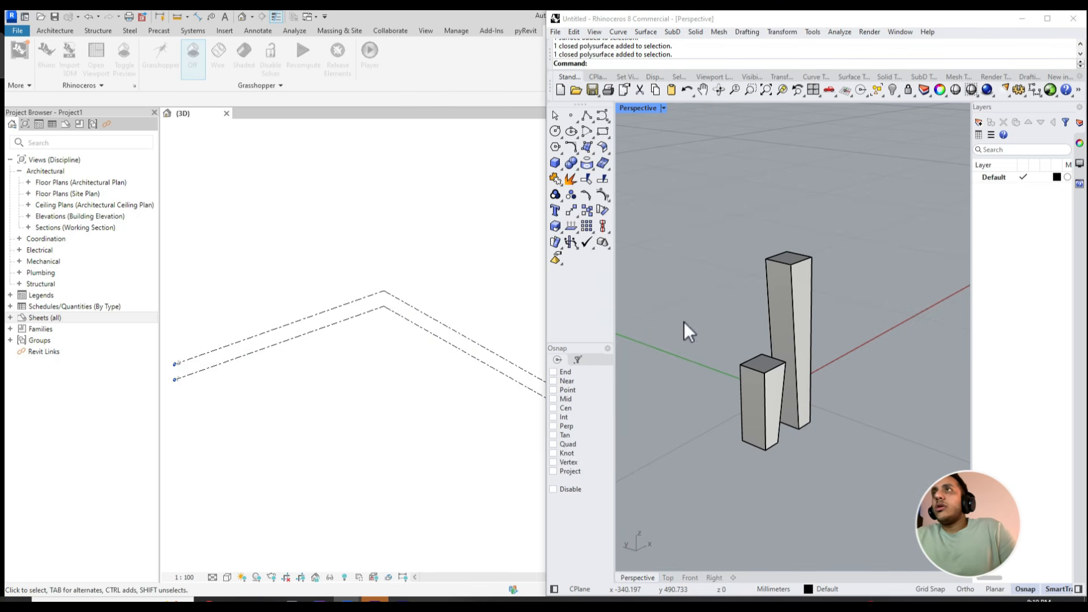
pyautogui.write('m')
pyautogui.press('Return')
pyautogui.press('Escape')
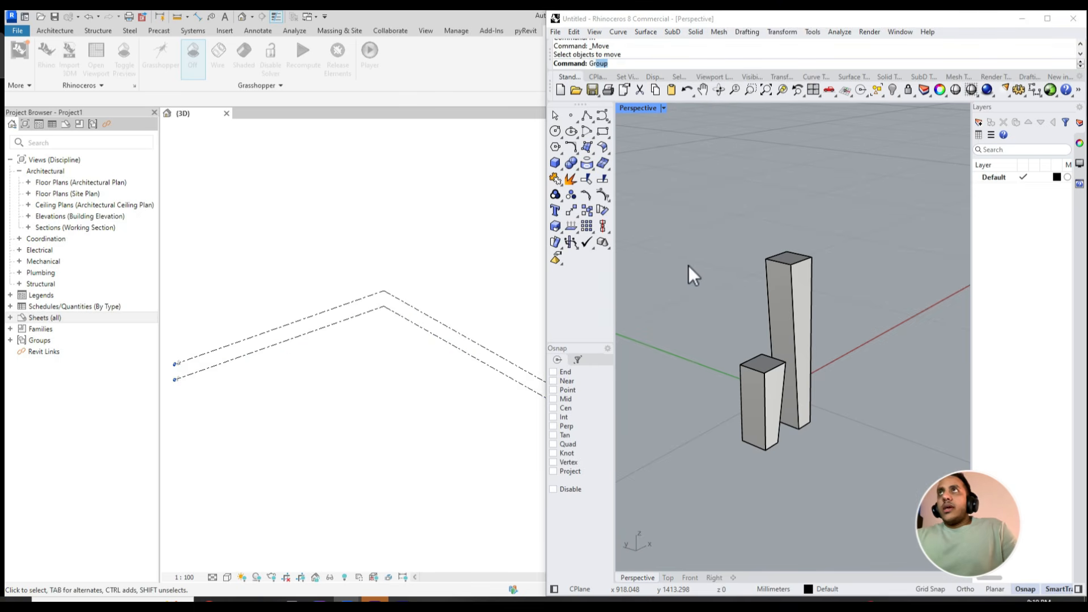
# - Launch Grasshopper from Rhino and place its window over the Revit 3D view
pyautogui.press('Return')
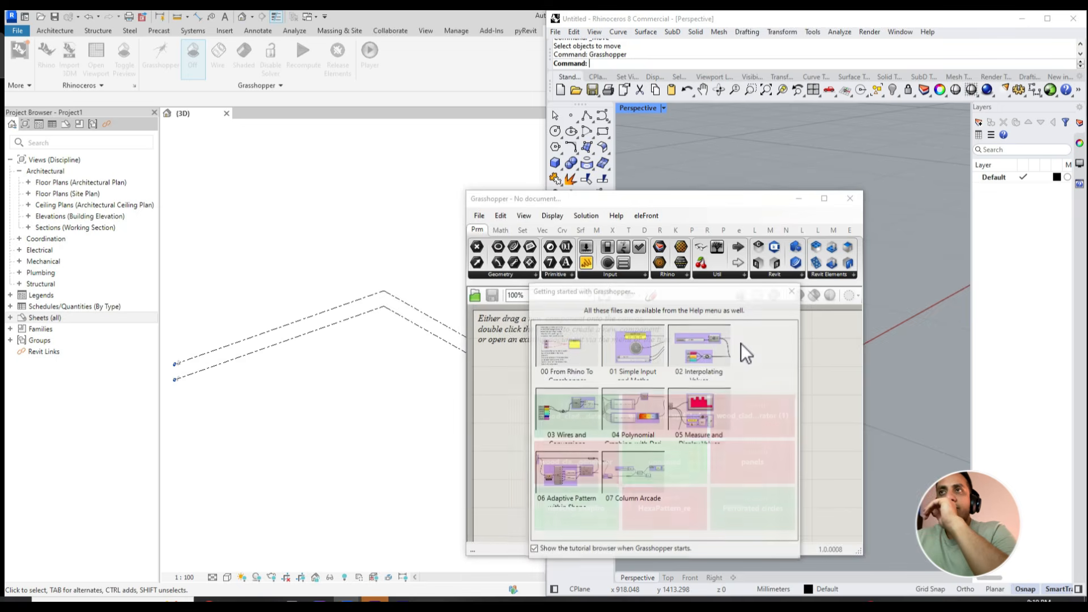
pyautogui.moveTo(670, 196); pyautogui.dragTo(452, 130)
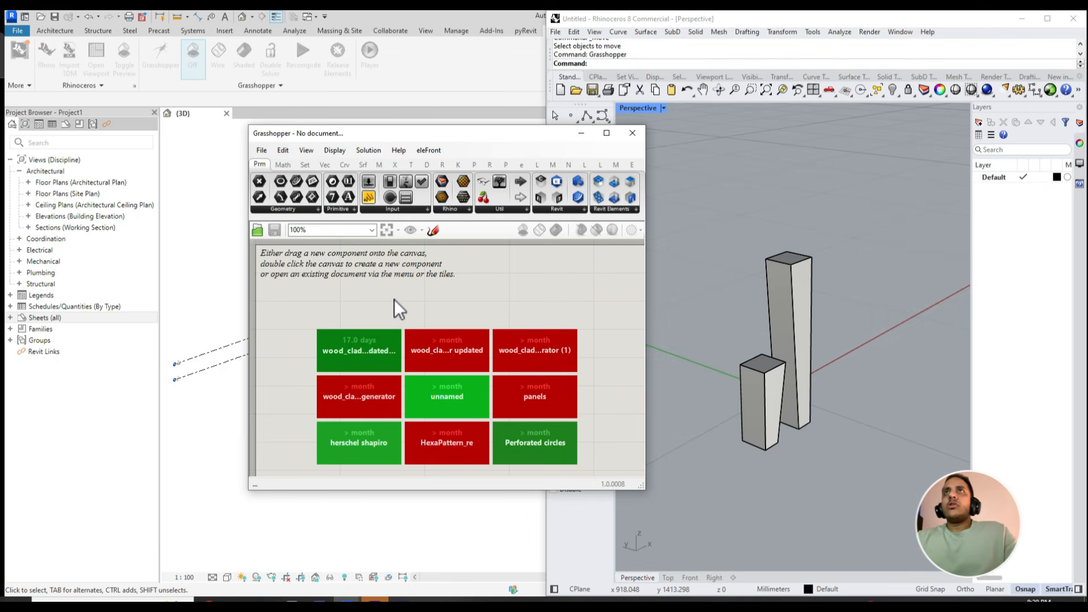
# - Add an Add DirectShape (Brep) component to the Grasshopper canvas
pyautogui.doubleClick(423, 312)
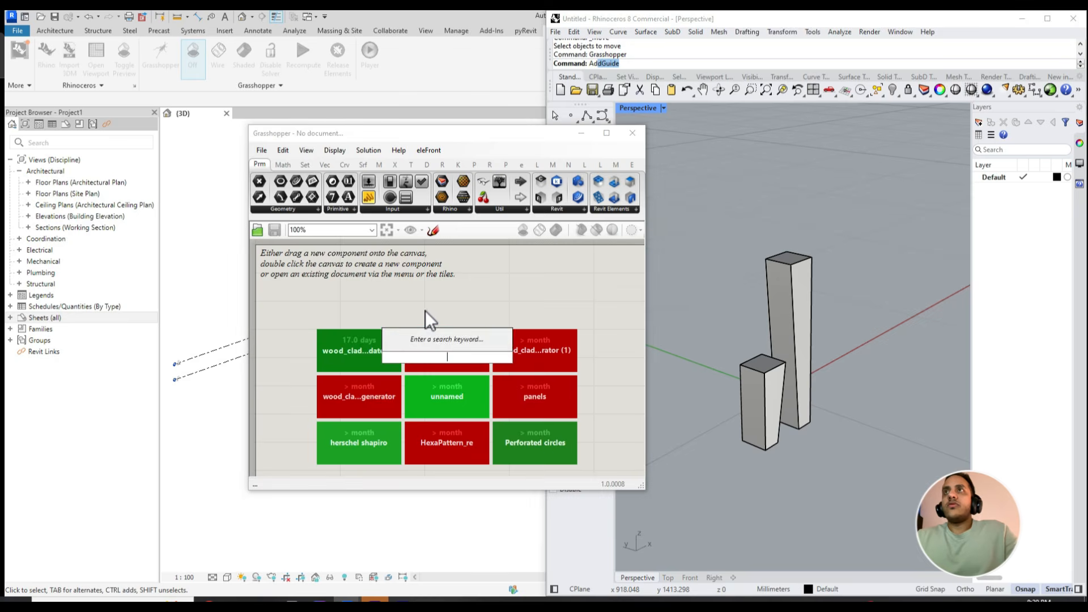
pyautogui.write('add direc')
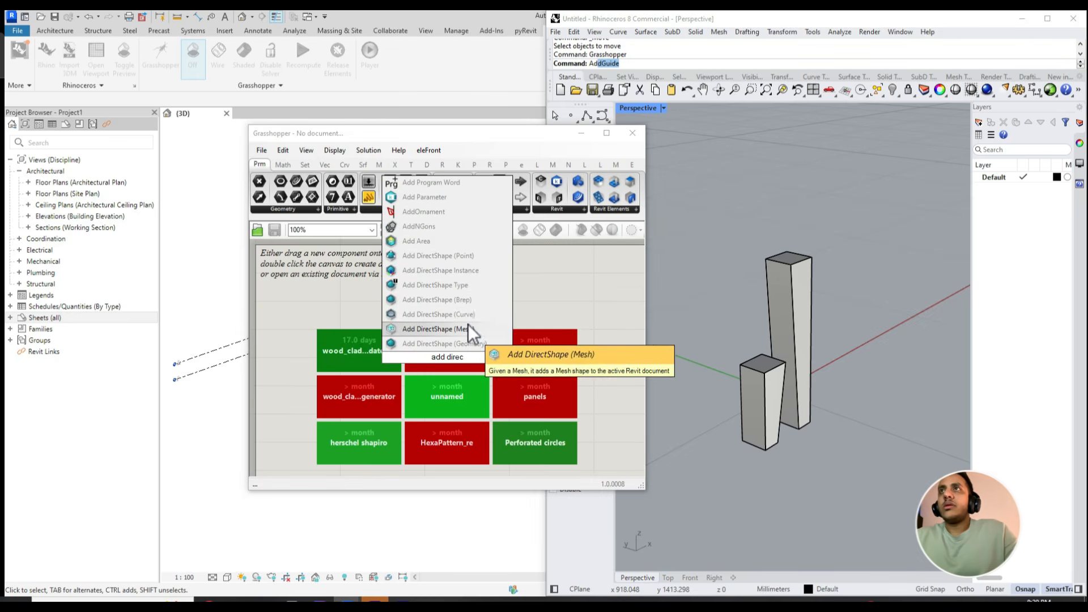
pyautogui.click(463, 302)
pyautogui.scroll(2, 447, 351)
# - Reference both Rhino tower solids as multiple breps in the DirectShape component's Brep input
pyautogui.rightClick(420, 359)
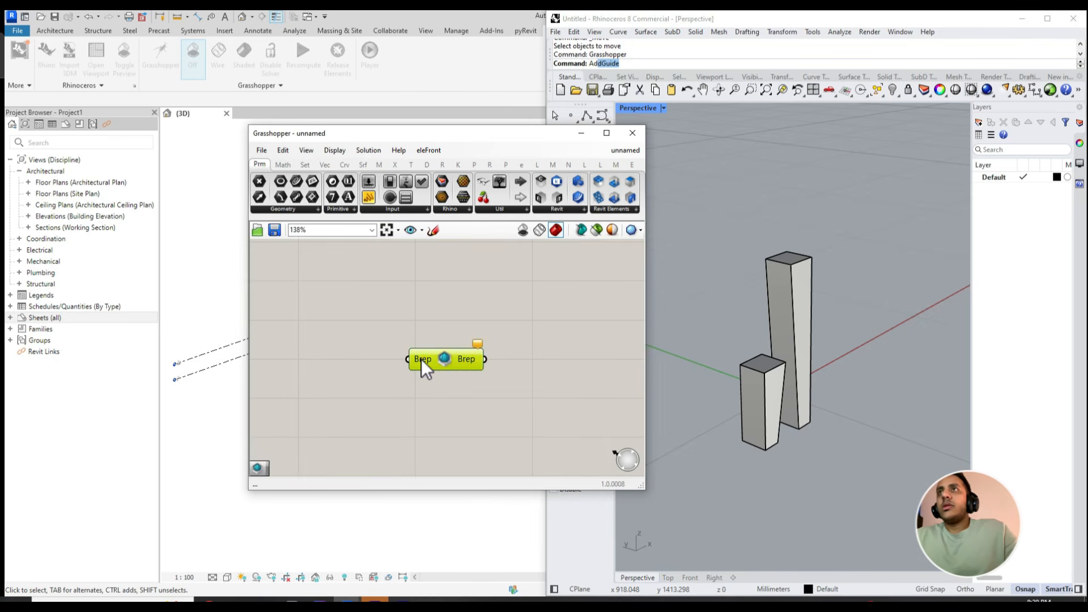
pyautogui.click(469, 502)
pyautogui.moveTo(852, 436); pyautogui.dragTo(724, 313)
pyautogui.press('Return')
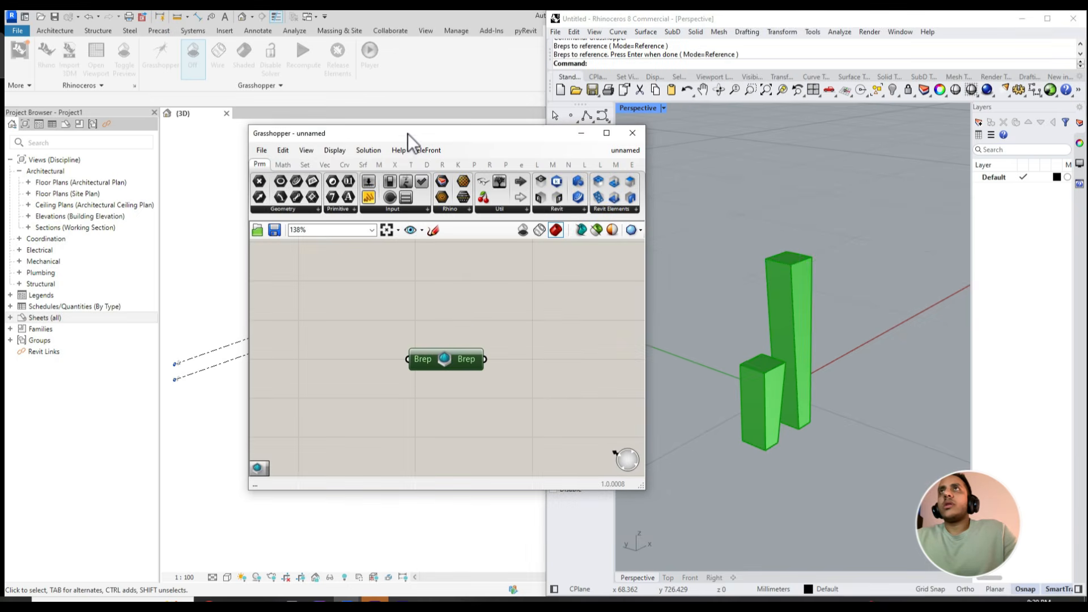
# - Move the Grasshopper window clear of Revit and examine the transferred towers in the Revit 3D view
pyautogui.moveTo(406, 133); pyautogui.dragTo(797, 172)
pyautogui.scroll(1, 411, 433)
pyautogui.moveTo(411, 433); pyautogui.dragTo(415, 409, button='middle')
pyautogui.scroll(-5, 274, 359)
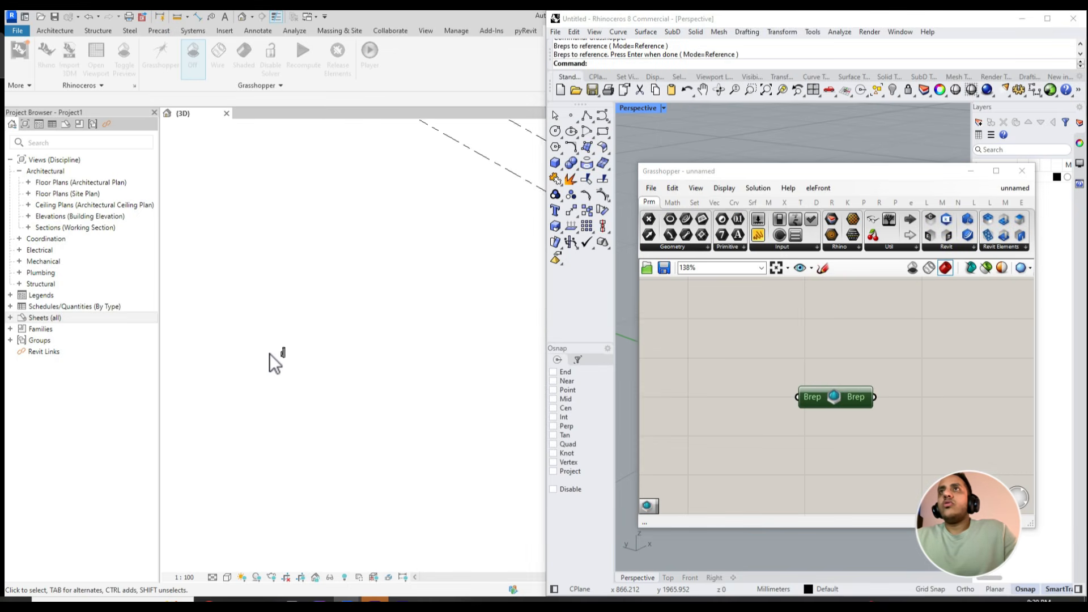
pyautogui.click(278, 354)
pyautogui.keyDown('shift'); pyautogui.moveTo(278, 355); pyautogui.dragTo(493, 375, button='middle'); pyautogui.keyUp('shift')
pyautogui.moveTo(255, 339); pyautogui.dragTo(381, 385, button='middle')
pyautogui.keyDown('shift'); pyautogui.moveTo(381, 385); pyautogui.dragTo(432, 429, button='middle'); pyautogui.keyUp('shift')
pyautogui.click(440, 393)
pyautogui.click(418, 352)
pyautogui.scroll(3, 420, 351)
pyautogui.click(443, 426)
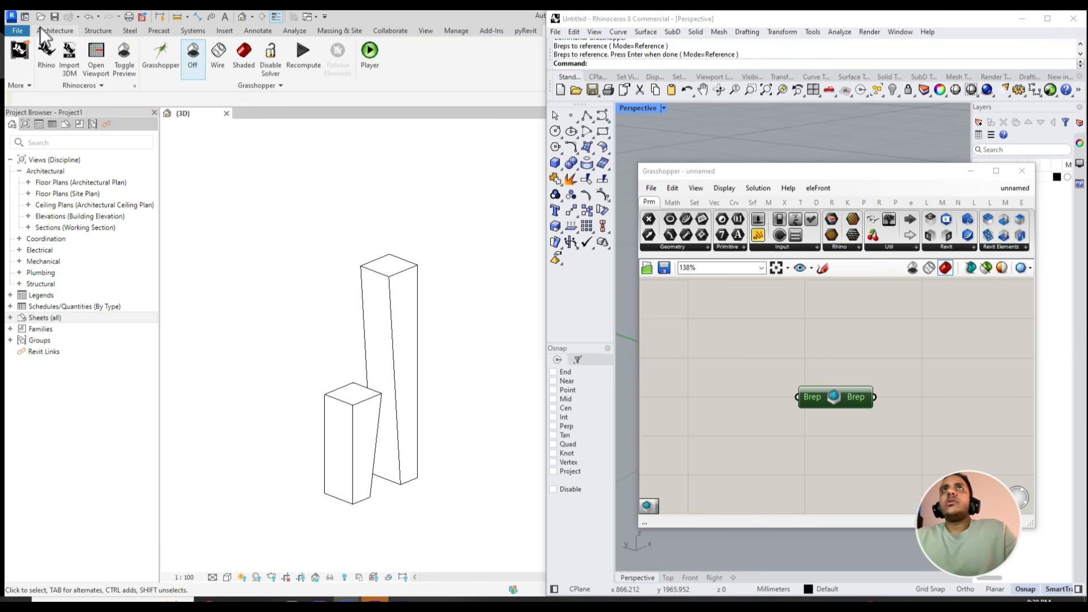
# - Try to place a wall by face on the transferred towers in Revit
pyautogui.click(51, 33)
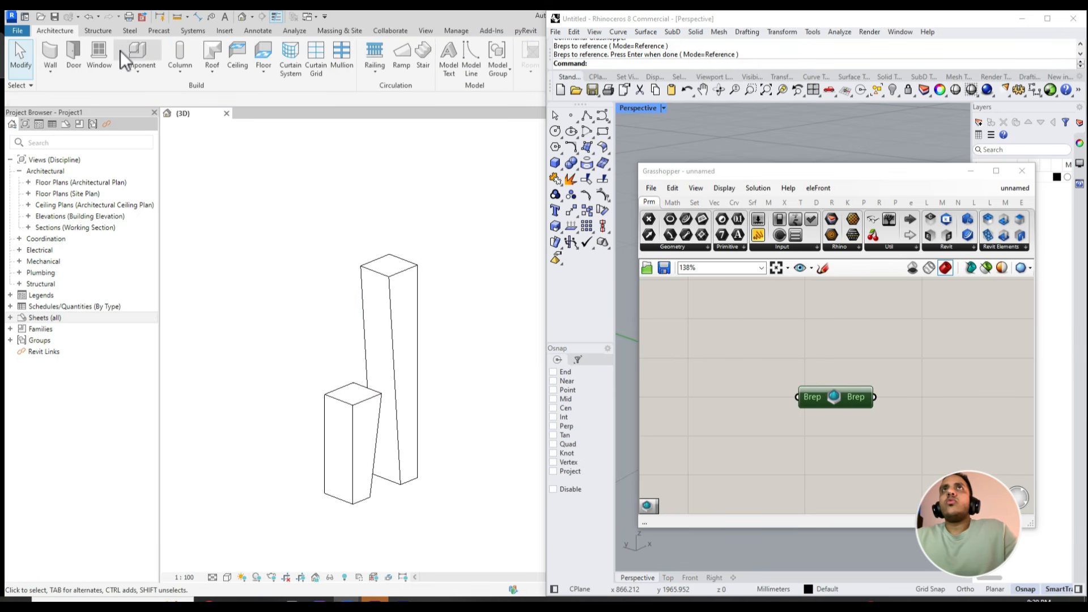
pyautogui.click(48, 51)
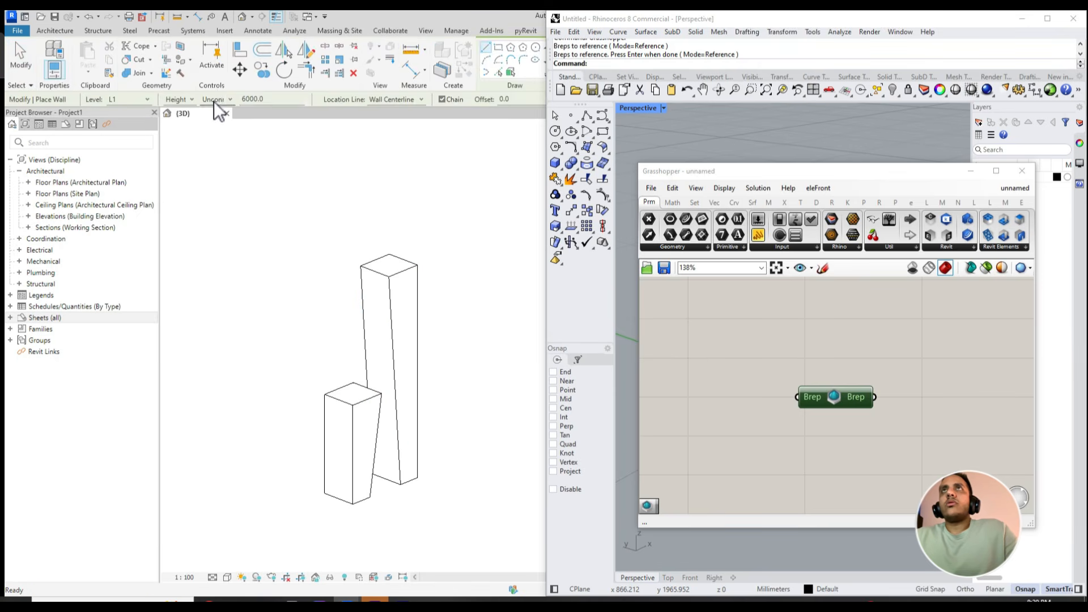
pyautogui.click(510, 73)
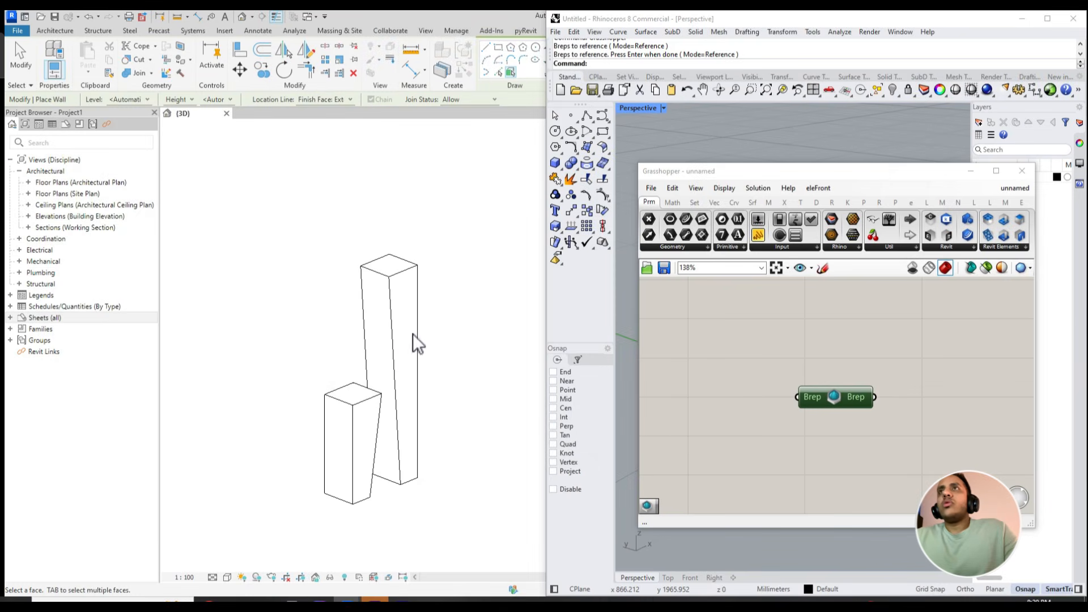
# - Try to place a curtain system by face on the transferred towers in Revit
pyautogui.click(63, 31)
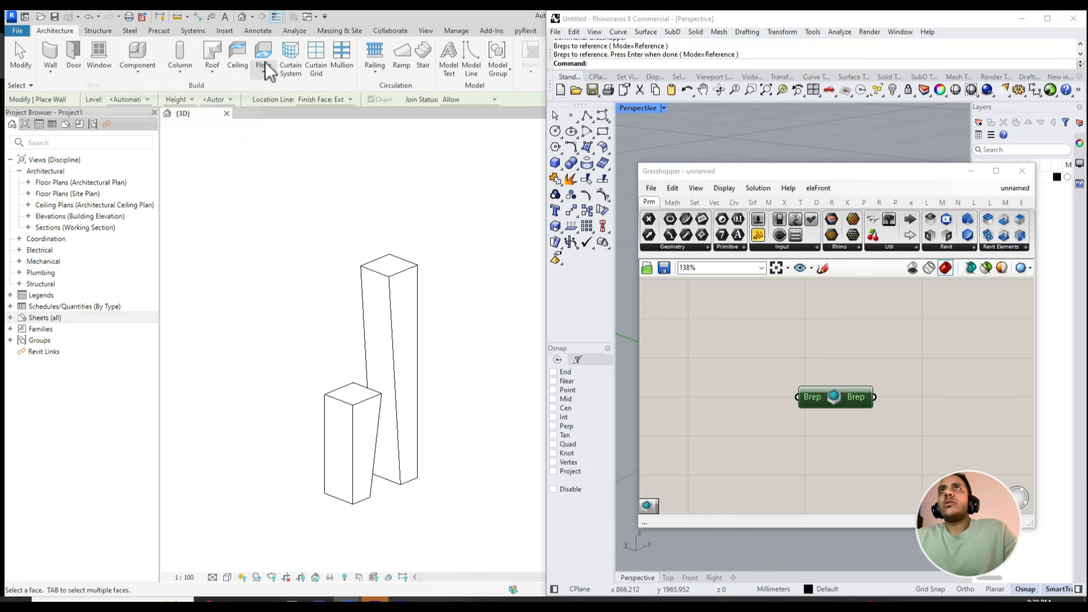
pyautogui.click(290, 59)
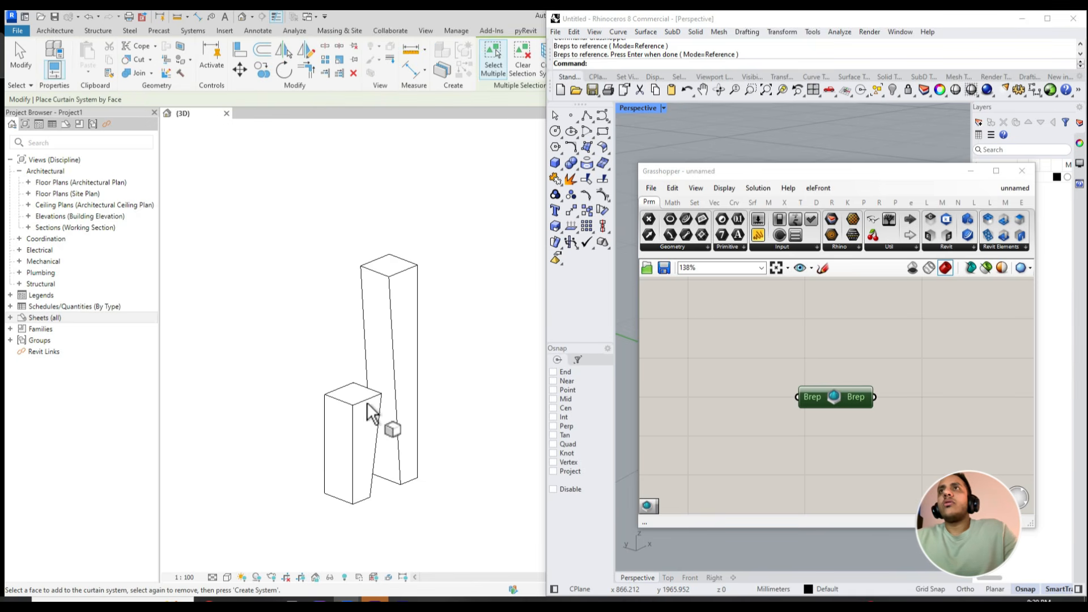
pyautogui.keyDown('shift'); pyautogui.moveTo(371, 414); pyautogui.dragTo(510, 136, button='middle'); pyautogui.keyUp('shift')
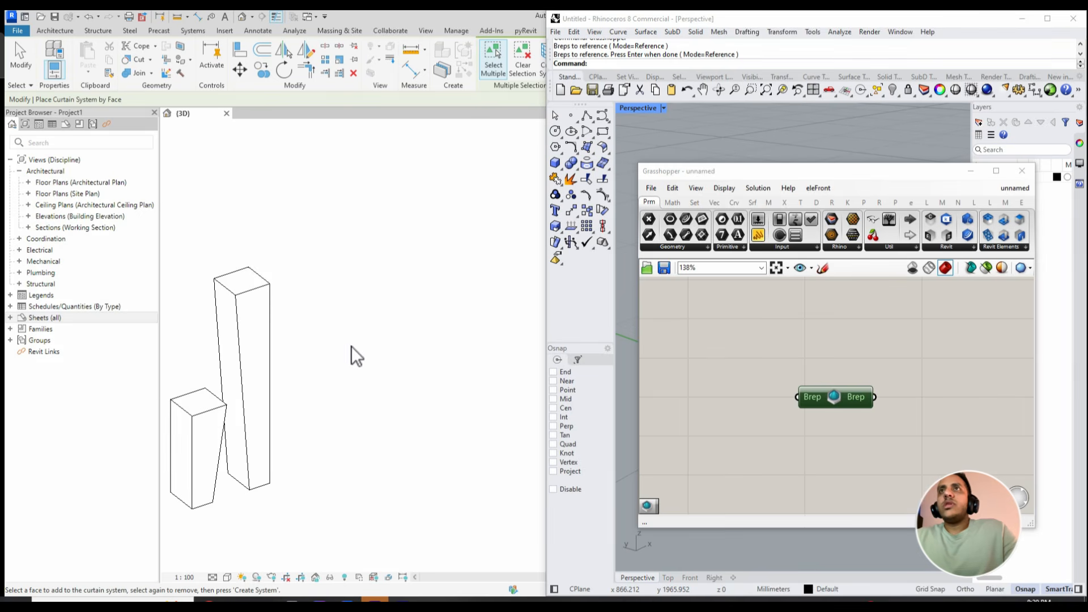
pyautogui.scroll(3, 323, 385)
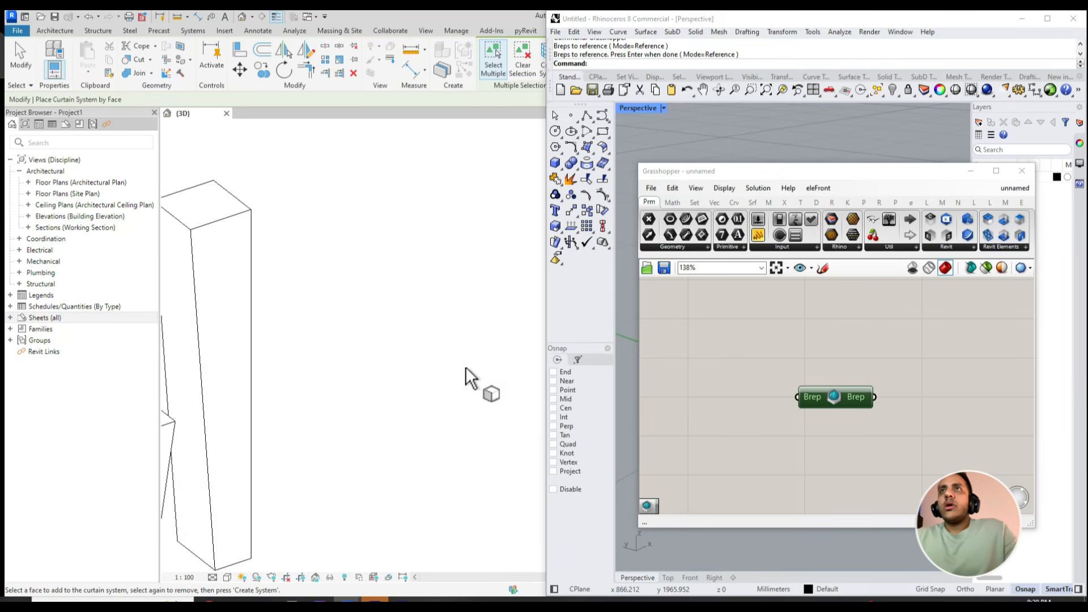
pyautogui.scroll(-3, 351, 402)
pyautogui.press('Escape')
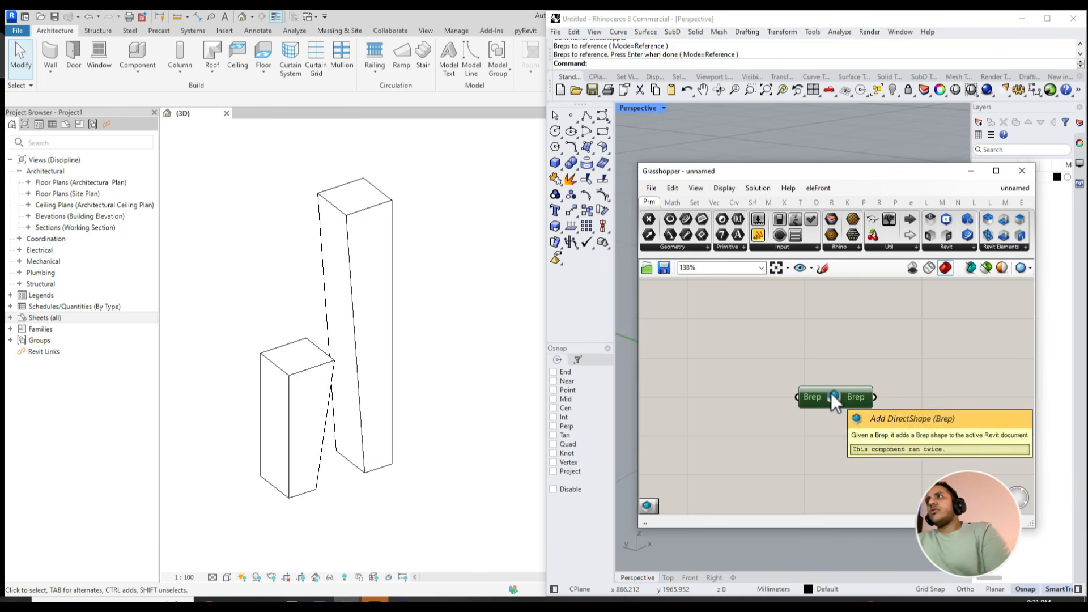
# - Delete the Add DirectShape (Brep) component from the Grasshopper canvas
pyautogui.press('Delete')
pyautogui.click(882, 582)
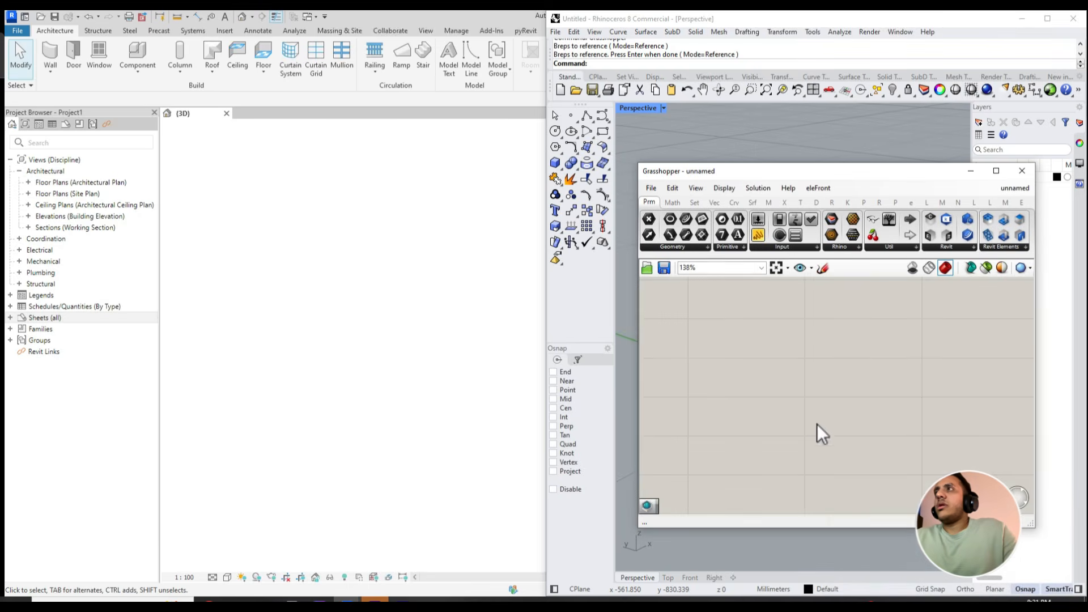
pyautogui.scroll(-1, 805, 408)
pyautogui.middleClick(777, 376)
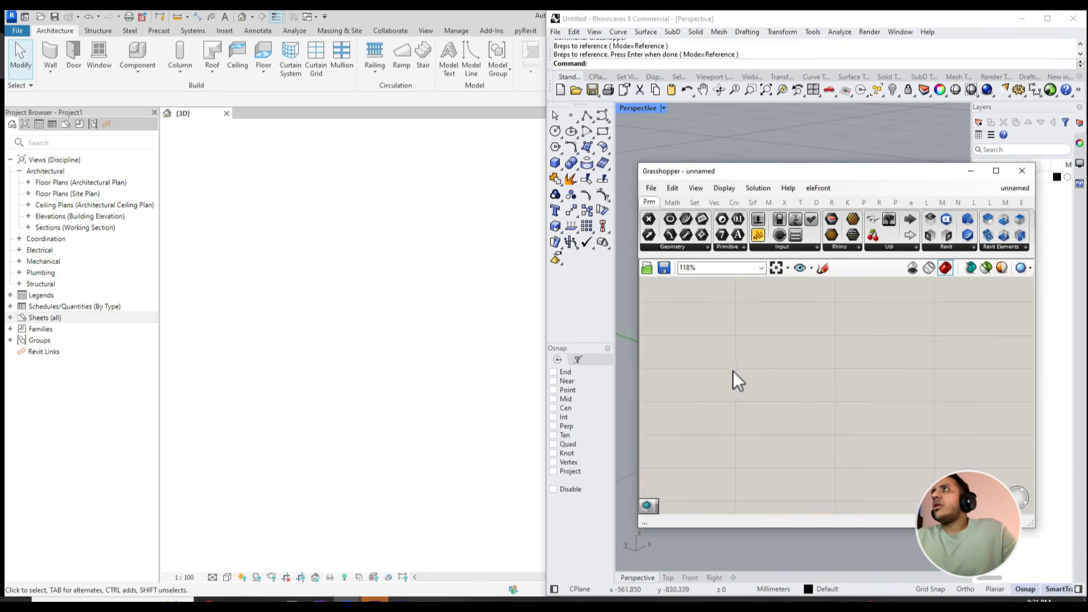
pyautogui.scroll(-2, 811, 357)
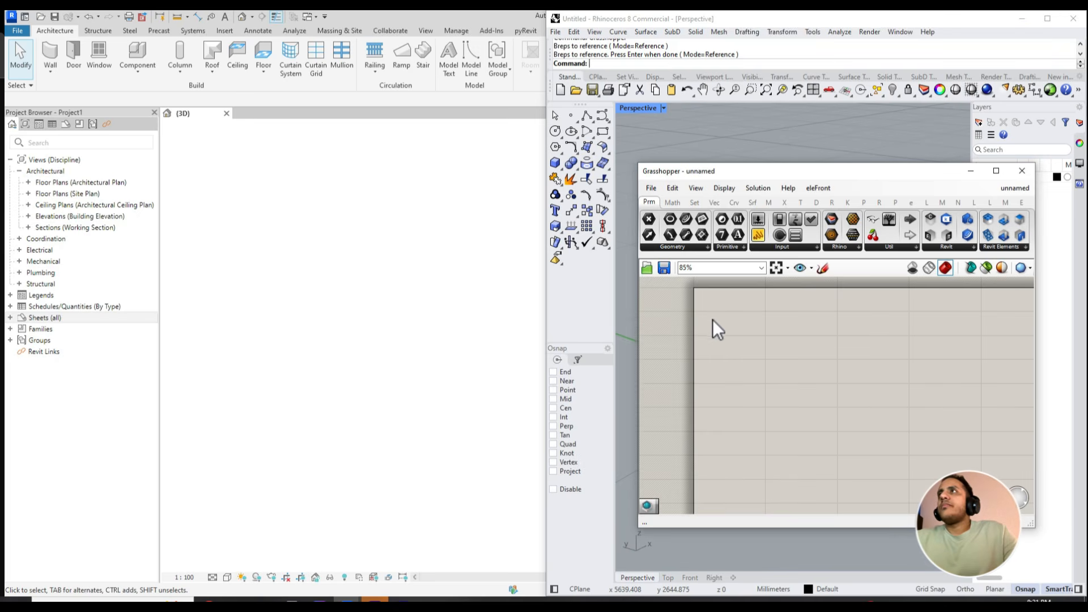
pyautogui.scroll(-3, 742, 360)
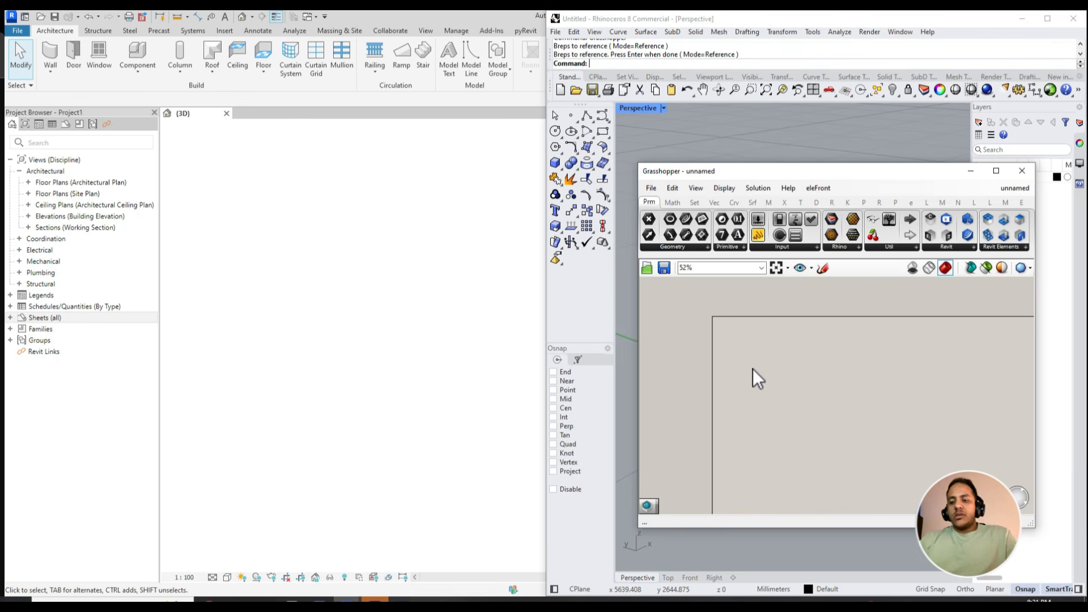
pyautogui.write('M')
pyautogui.press('Return')
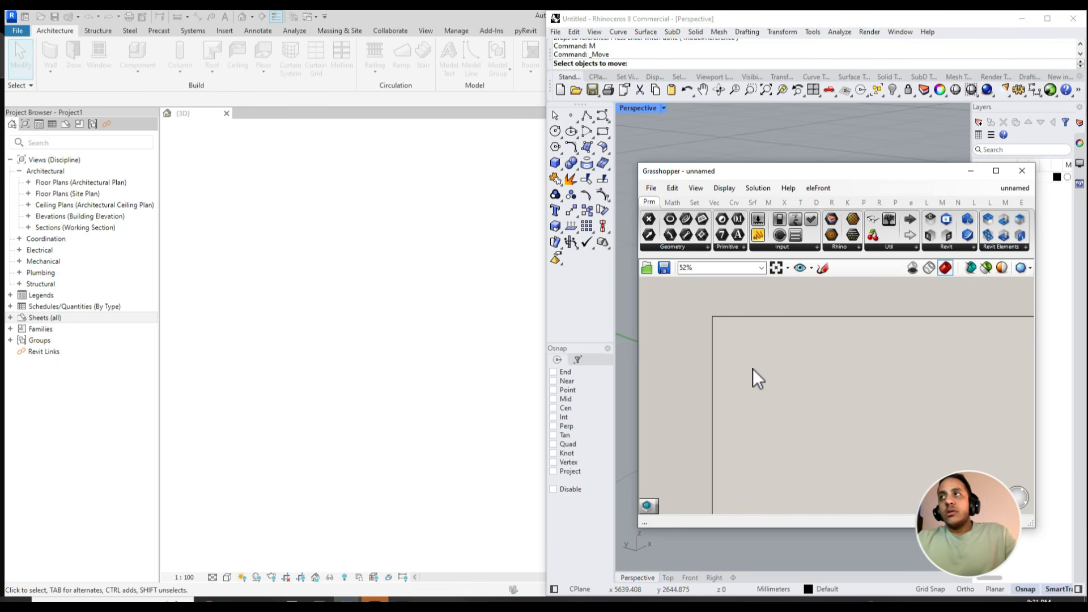
# - Add a New Component Family component to the canvas and reposition it for wiring inputs
pyautogui.doubleClick(754, 368)
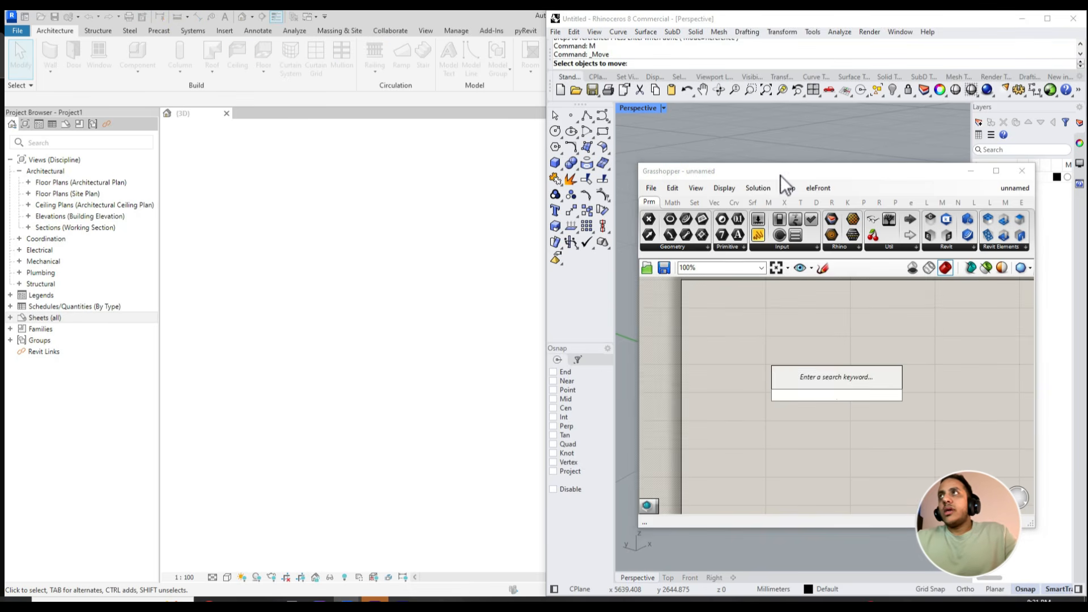
pyautogui.moveTo(783, 170); pyautogui.dragTo(742, 179)
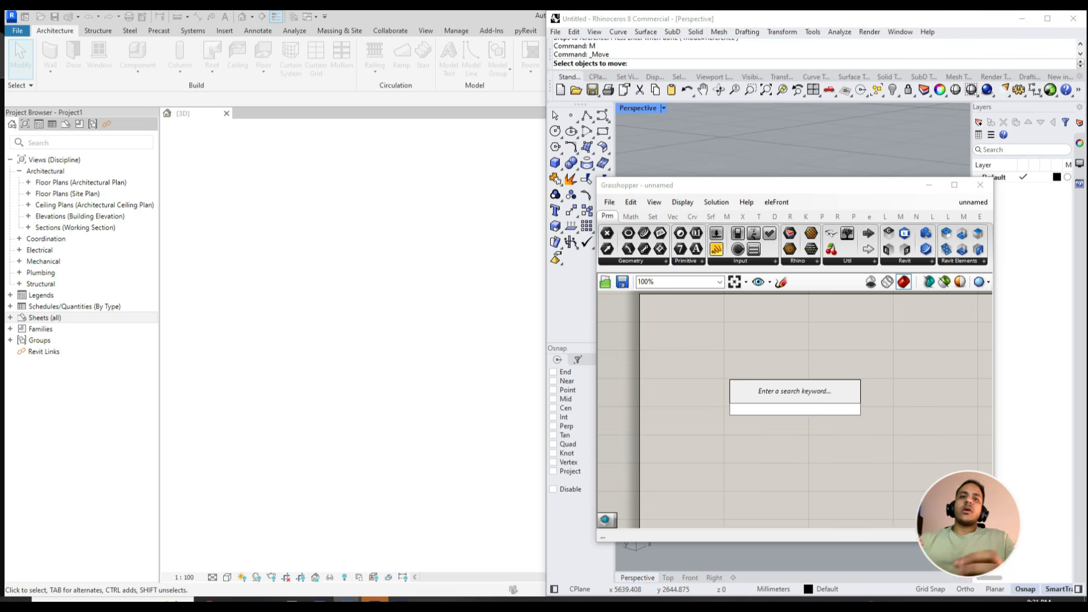
pyautogui.write('new')
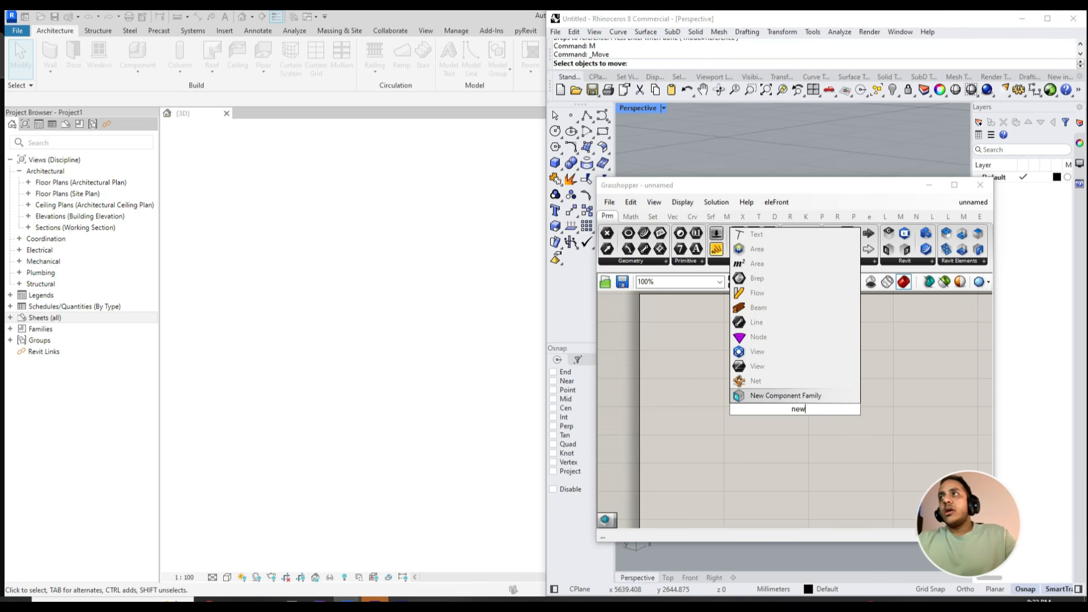
pyautogui.press('Return')
pyautogui.scroll(2, 721, 354)
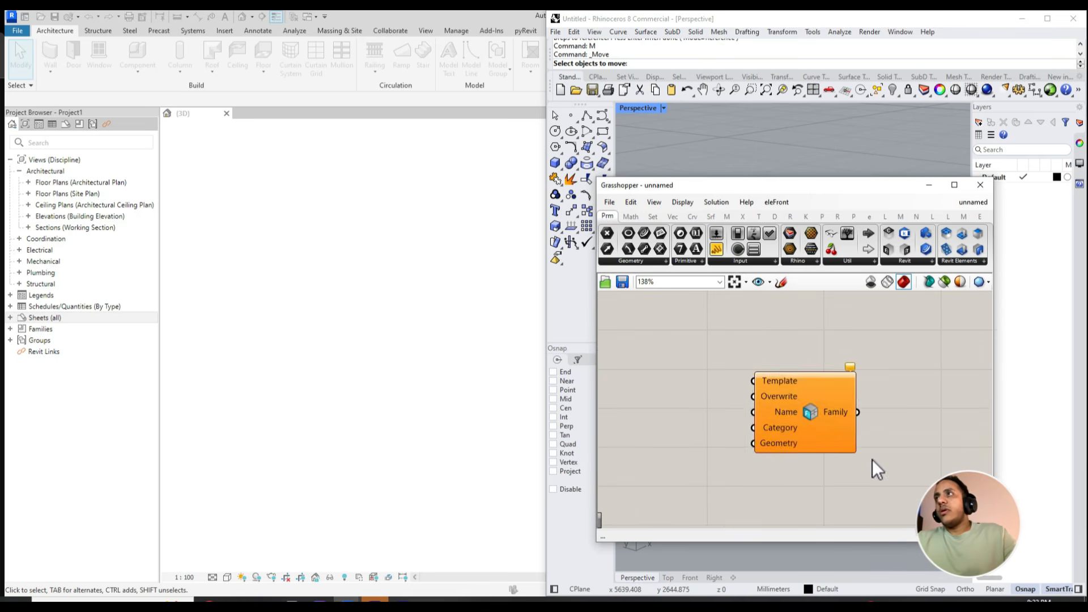
pyautogui.moveTo(708, 380); pyautogui.dragTo(686, 358, button='right')
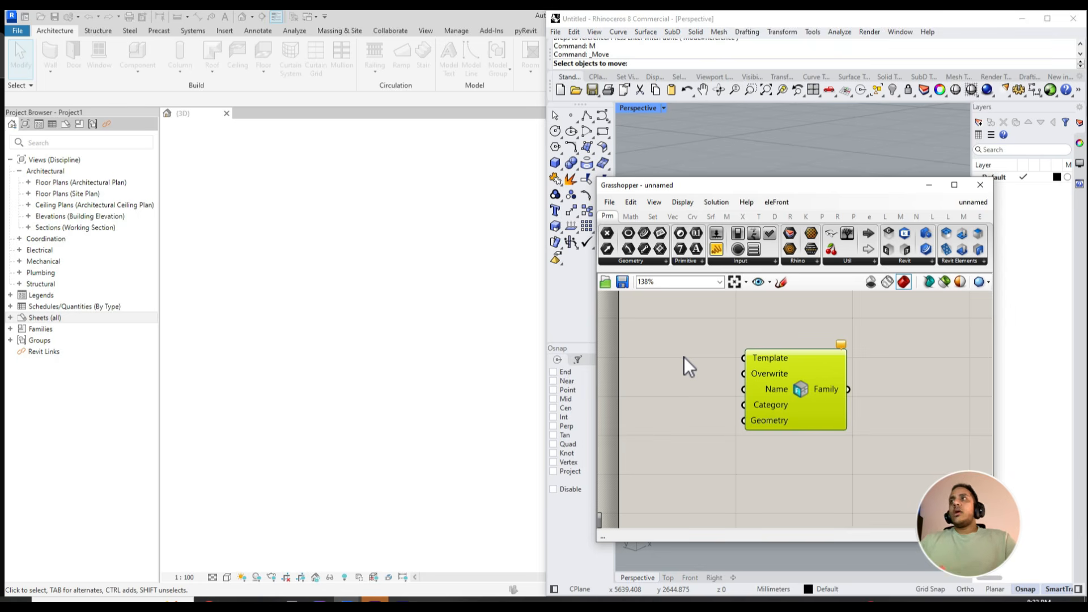
pyautogui.moveTo(762, 391); pyautogui.dragTo(725, 378)
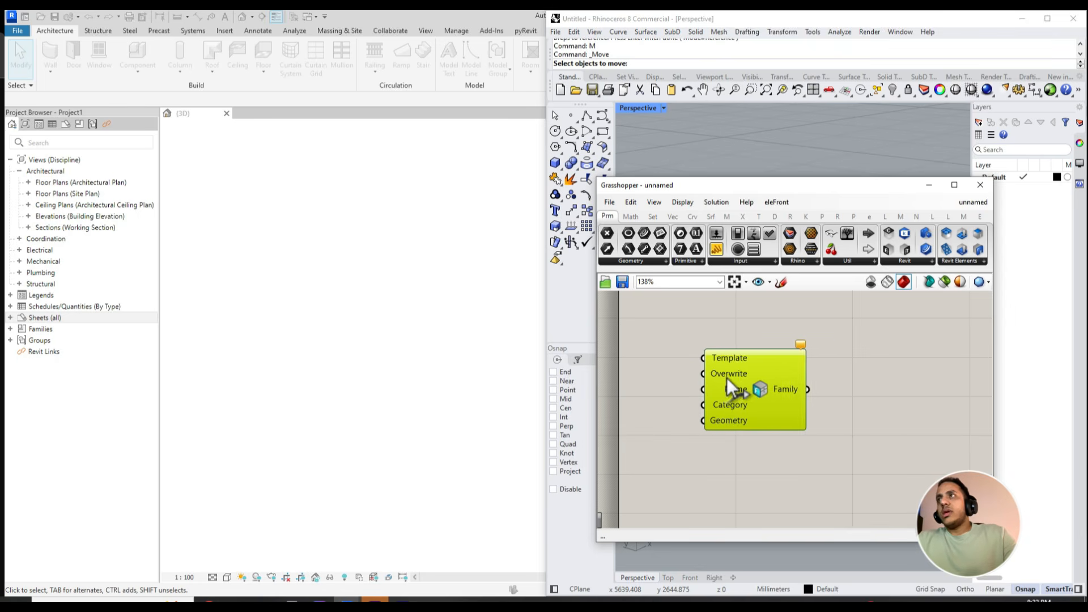
# - Add a panel reading "tower" and connect it to the Name input of the New Component Family component
pyautogui.moveTo(659, 393); pyautogui.dragTo(717, 387, button='right')
pyautogui.click(708, 391)
pyautogui.doubleClick(708, 391)
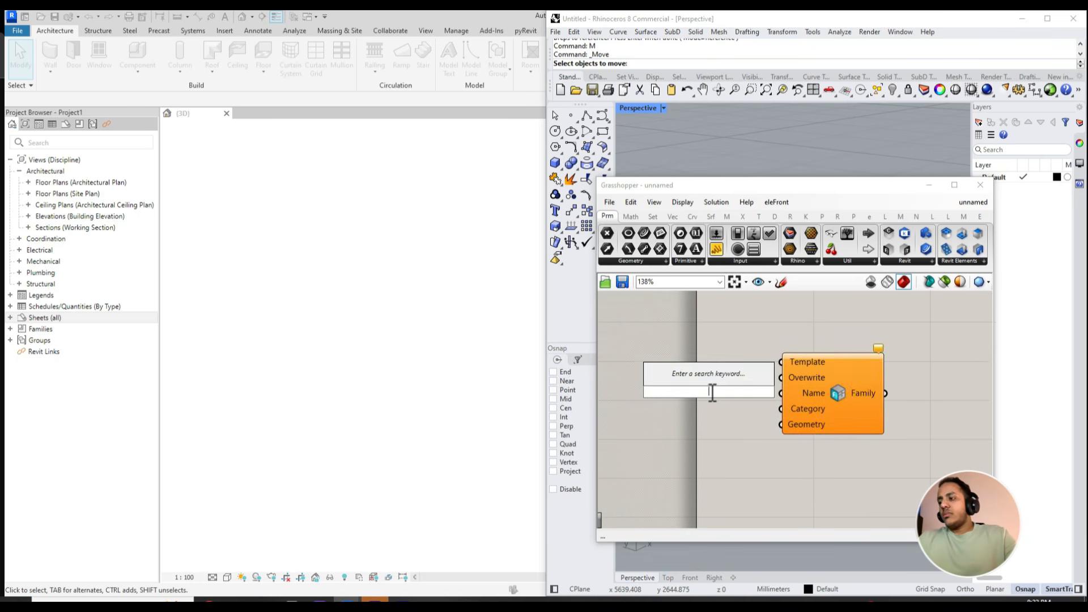
pyautogui.write('//towe')
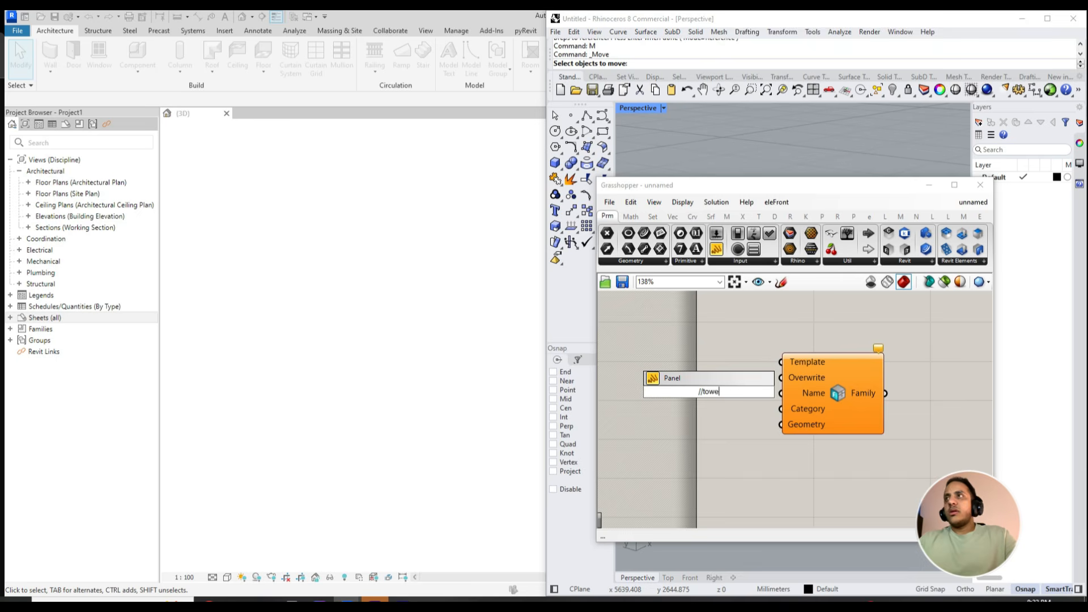
pyautogui.write('r')
pyautogui.press('Return')
pyautogui.moveTo(731, 391); pyautogui.dragTo(781, 399)
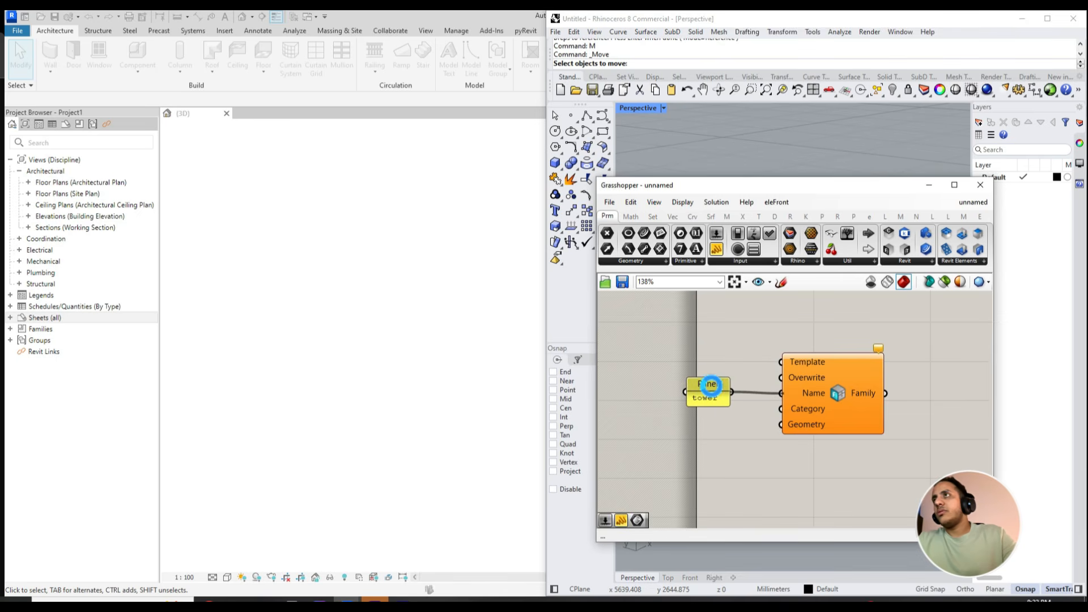
pyautogui.moveTo(711, 389); pyautogui.dragTo(689, 366)
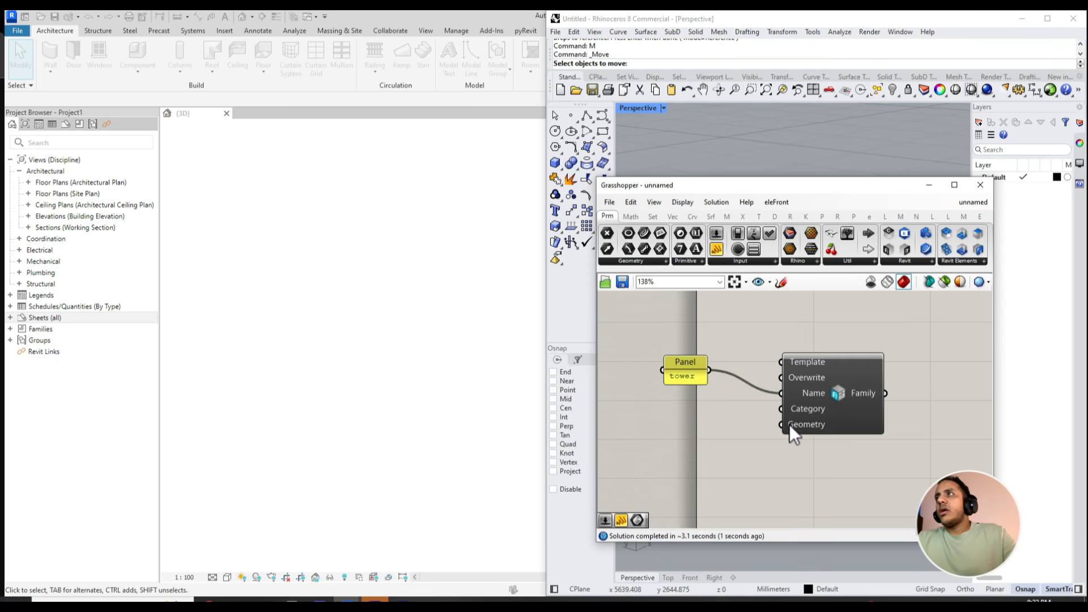
# - Set the Category input of the New Component Family component to Mass
pyautogui.rightClick(804, 409)
pyautogui.scroll(-3, 856, 470)
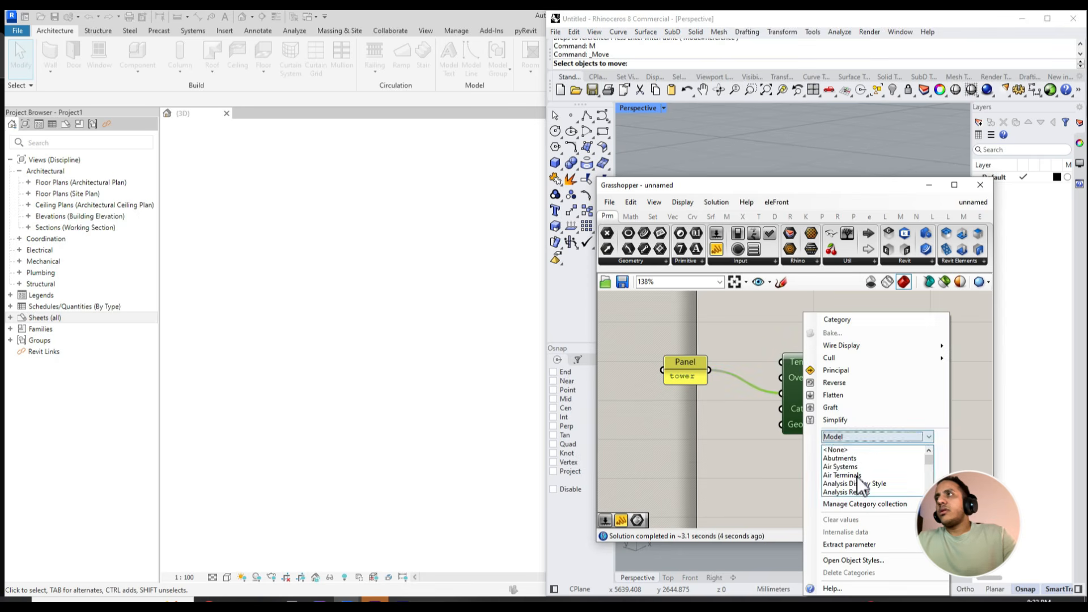
pyautogui.scroll(-2, 851, 477)
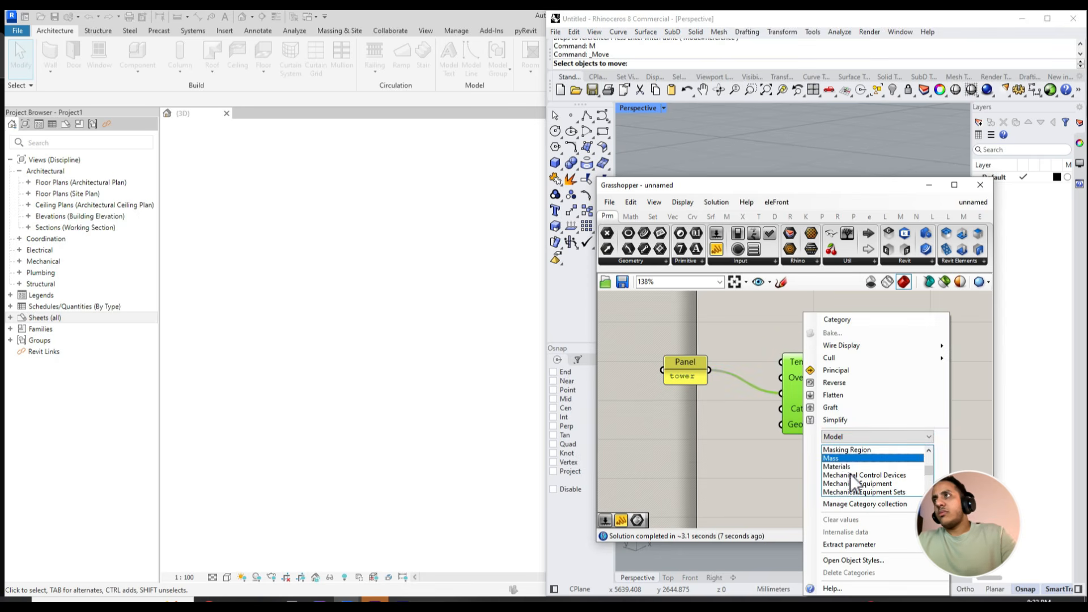
pyautogui.click(772, 448)
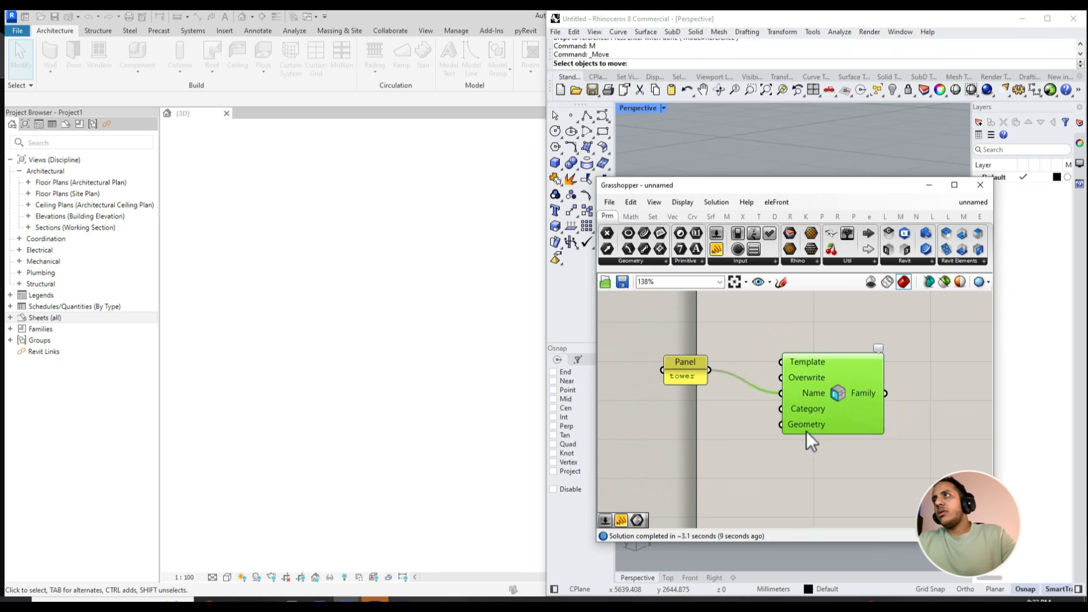
# - Reference the two Rhino tower solids in the Geometry input and move the Grasshopper window clear of the Rhino viewport
pyautogui.rightClick(806, 429)
pyautogui.click(832, 507)
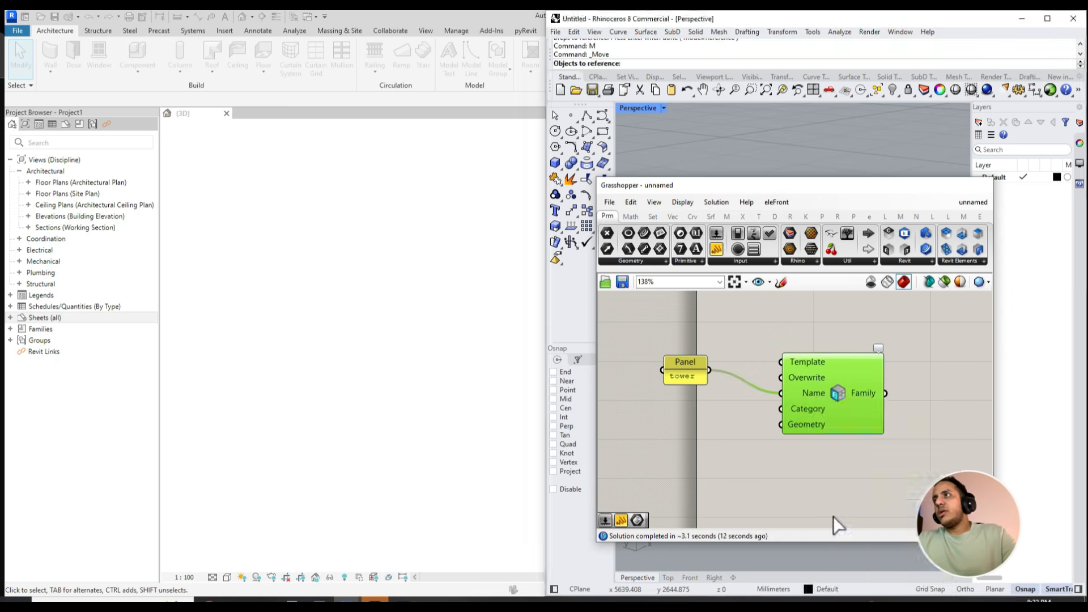
pyautogui.click(742, 417)
pyautogui.press('Return')
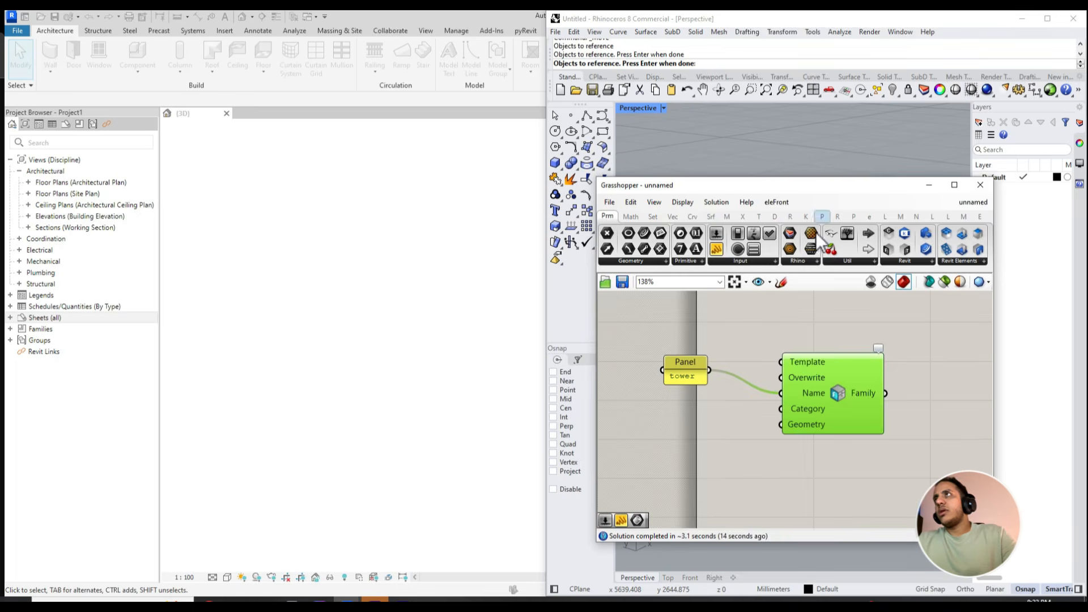
pyautogui.moveTo(835, 189); pyautogui.dragTo(459, 159)
pyautogui.moveTo(461, 348); pyautogui.dragTo(456, 318)
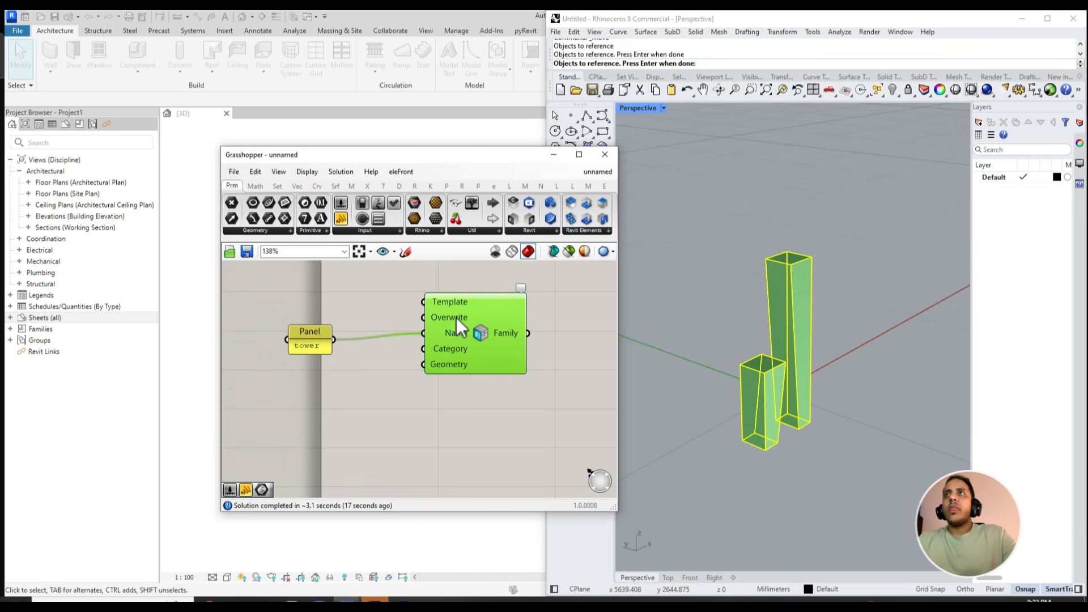
# - Check the Boolean options of the Overwrite input and inspect the two towers in the Rhino viewport
pyautogui.rightClick(442, 317)
pyautogui.moveTo(476, 426)
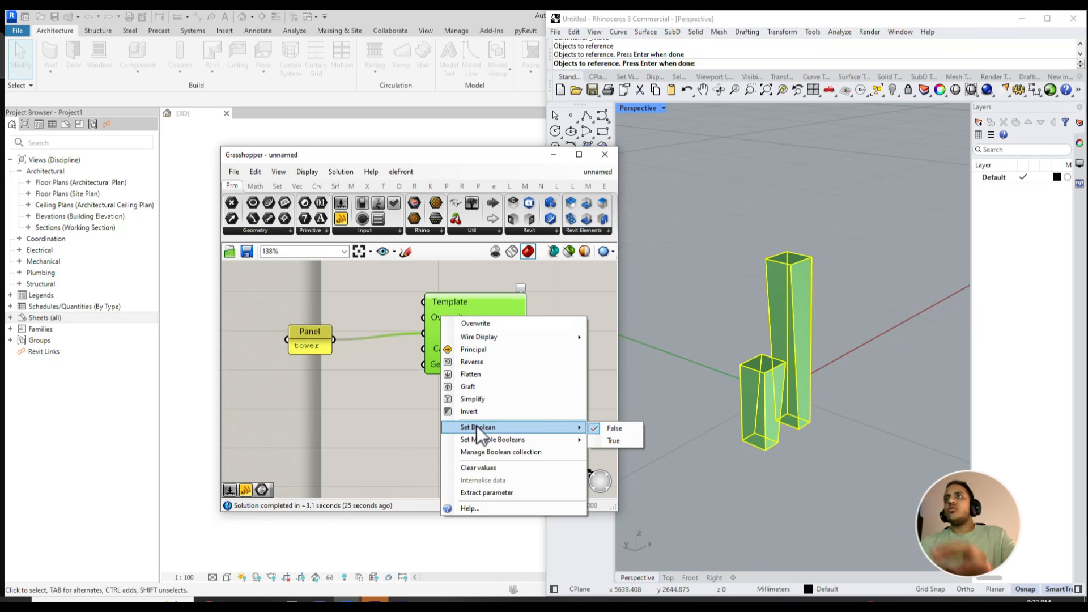
pyautogui.click(815, 421)
pyautogui.scroll(5, 815, 421)
pyautogui.moveTo(815, 421); pyautogui.dragTo(787, 399, button='right')
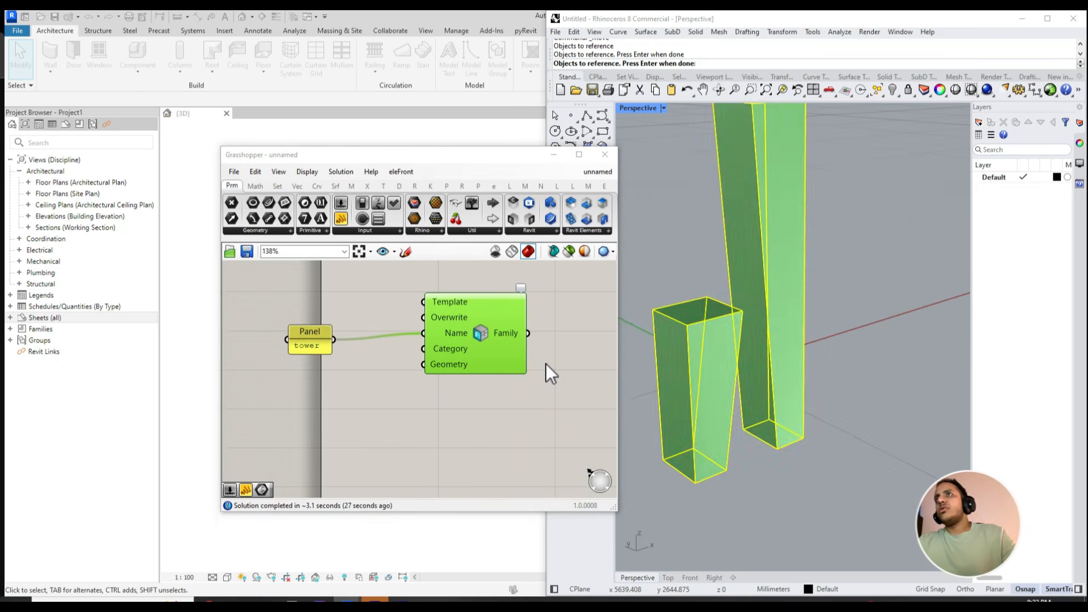
# - Add a Family Types component next to the New Component Family component
pyautogui.click(503, 404)
pyautogui.moveTo(503, 403); pyautogui.dragTo(428, 433, button='right')
pyautogui.moveTo(400, 356); pyautogui.dragTo(376, 356)
pyautogui.rightClick(414, 371)
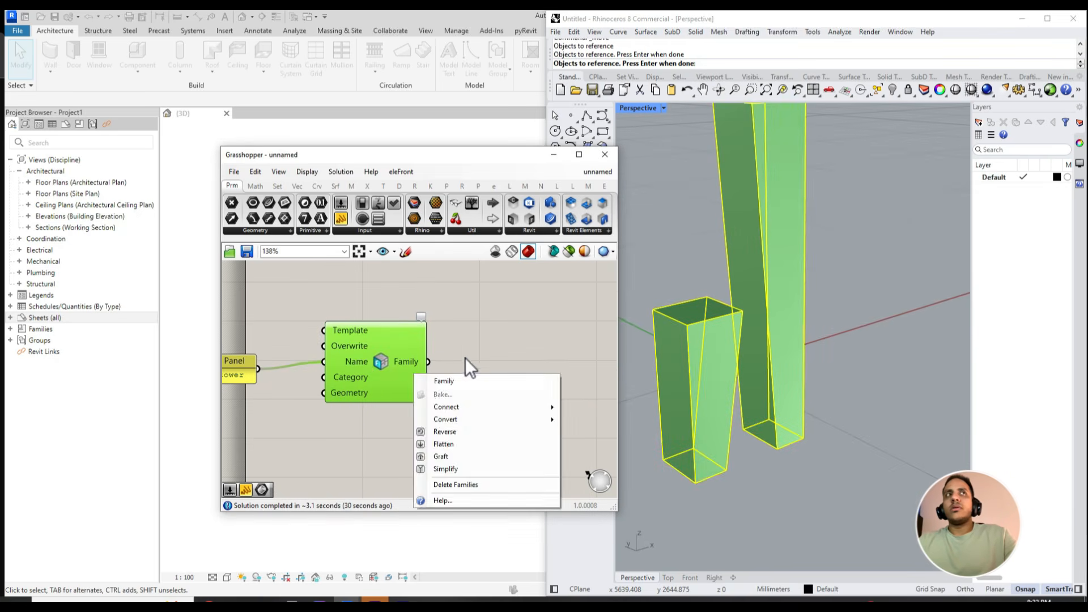
pyautogui.click(466, 357)
pyautogui.moveTo(484, 348); pyautogui.dragTo(441, 358, button='right')
pyautogui.doubleClick(466, 355)
pyautogui.write('family')
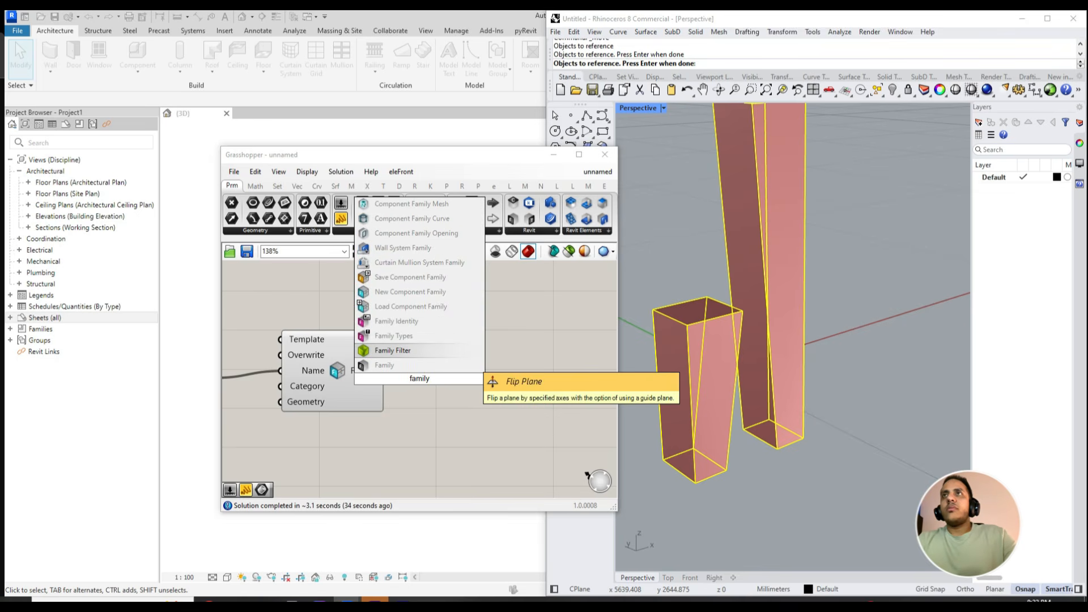
pyautogui.press('Up')
pyautogui.press('Return')
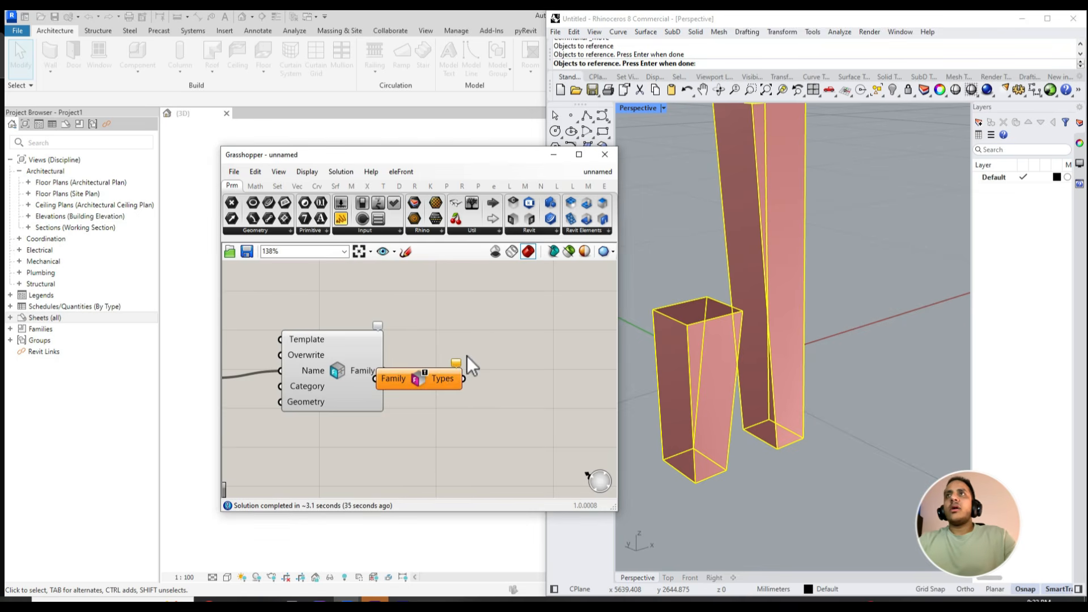
# - Position Family Types clear of New Component Family and connect the Family output to its Family input
pyautogui.moveTo(450, 379); pyautogui.dragTo(487, 380)
pyautogui.moveTo(383, 370); pyautogui.dragTo(445, 381)
pyautogui.moveTo(433, 375); pyautogui.dragTo(434, 401, button='right')
pyautogui.moveTo(379, 379)
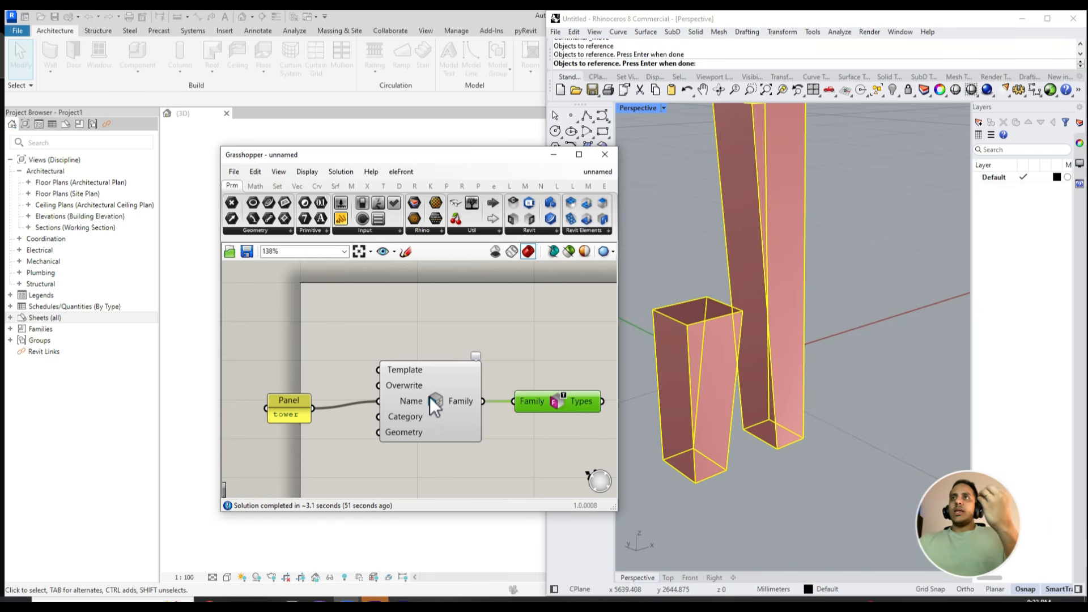
pyautogui.click(359, 386)
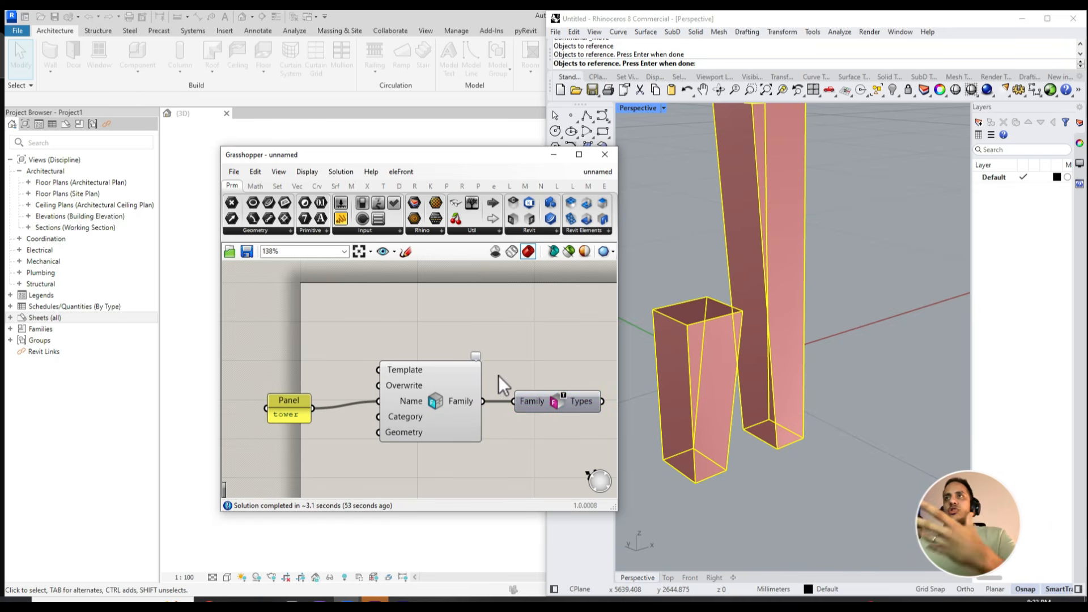
# - Add an Add Component (Location) component and position it after Family Types, leaving space for wiring
pyautogui.click(457, 406)
pyautogui.moveTo(456, 406); pyautogui.dragTo(322, 392, button='right')
pyautogui.click(411, 394)
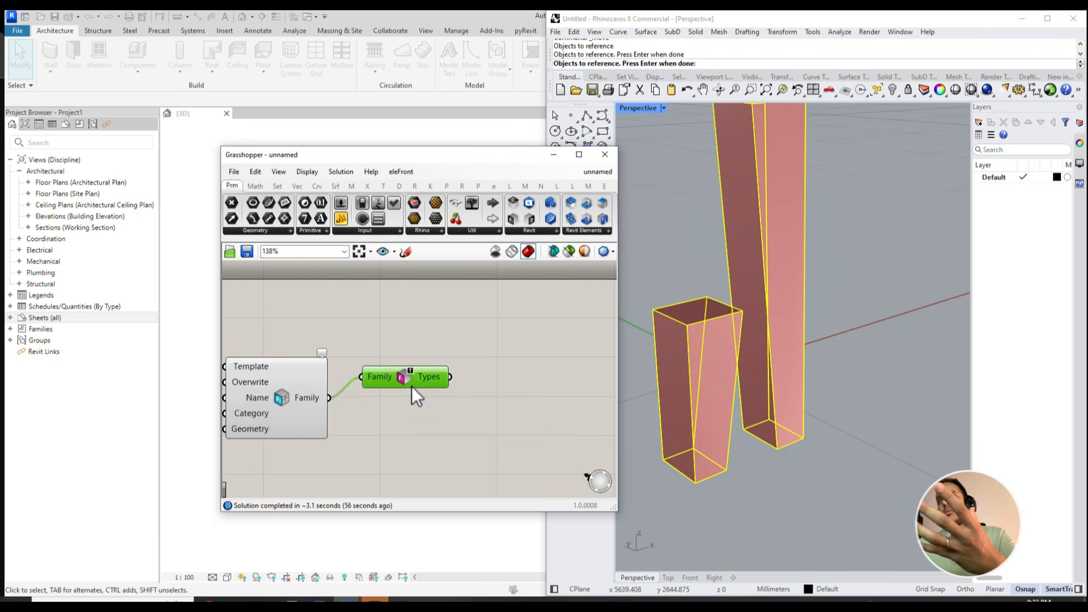
pyautogui.moveTo(410, 400); pyautogui.dragTo(321, 391, button='right')
pyautogui.click(389, 395)
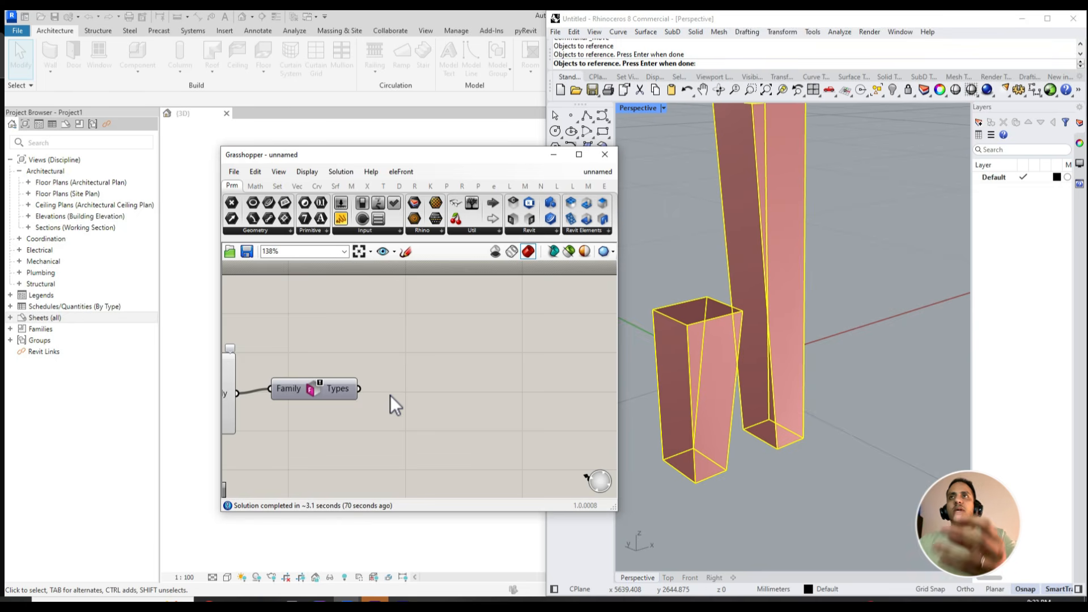
pyautogui.doubleClick(417, 401)
pyautogui.write('add com')
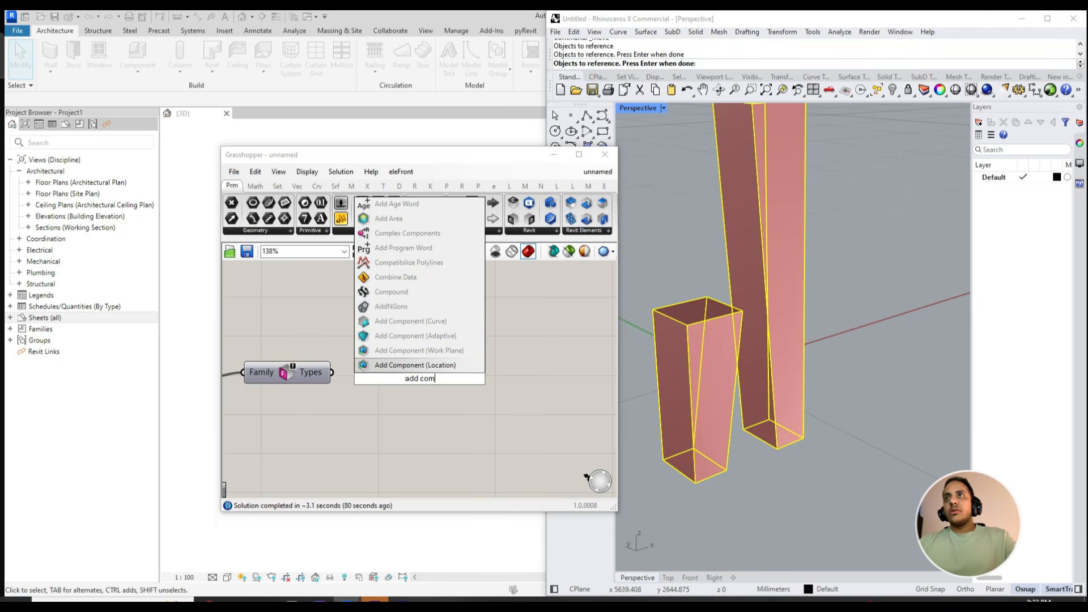
pyautogui.press('Return')
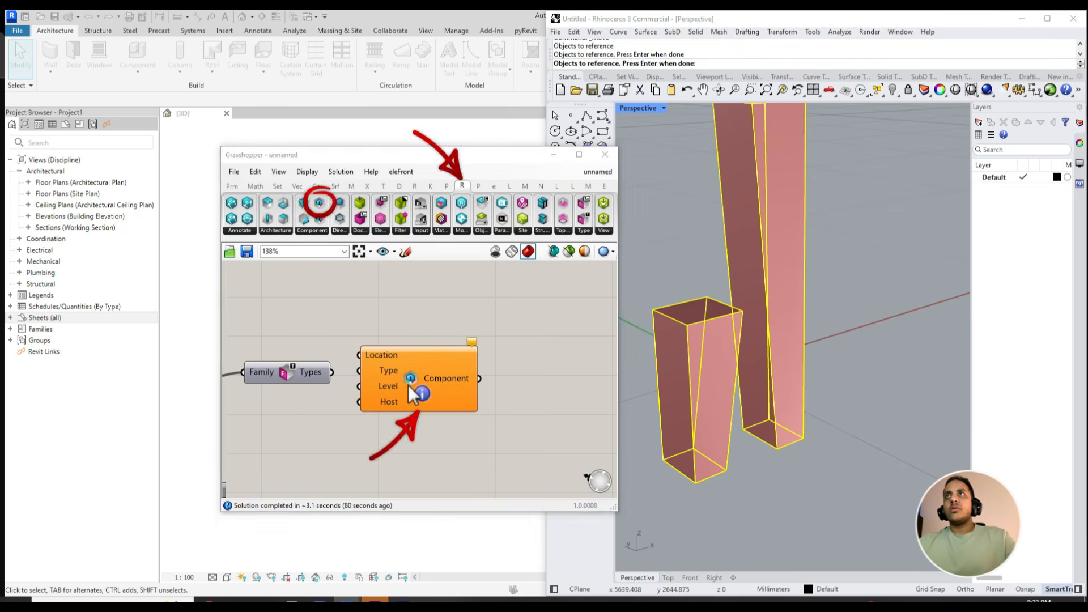
pyautogui.moveTo(409, 386); pyautogui.dragTo(468, 386)
pyautogui.moveTo(468, 386); pyautogui.dragTo(469, 375, button='right')
pyautogui.moveTo(471, 377); pyautogui.dragTo(483, 351)
pyautogui.moveTo(374, 319); pyautogui.dragTo(390, 345, button='right')
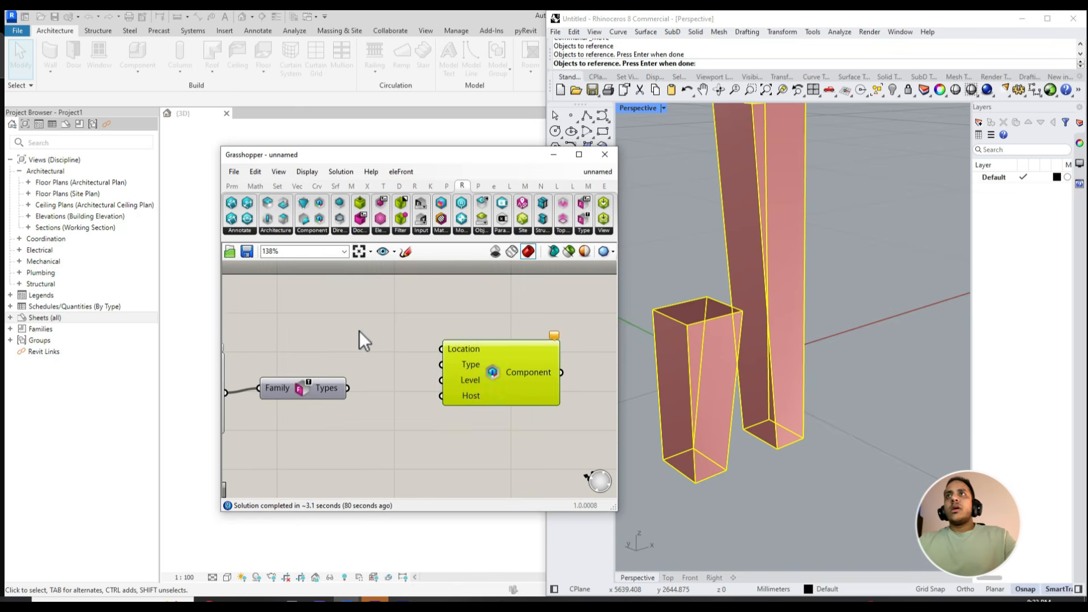
# - Add an XY Plane component feeding the Location input, and connect the Types output to the Type input of Add Component (Location)
pyautogui.doubleClick(362, 330)
pyautogui.write('x')
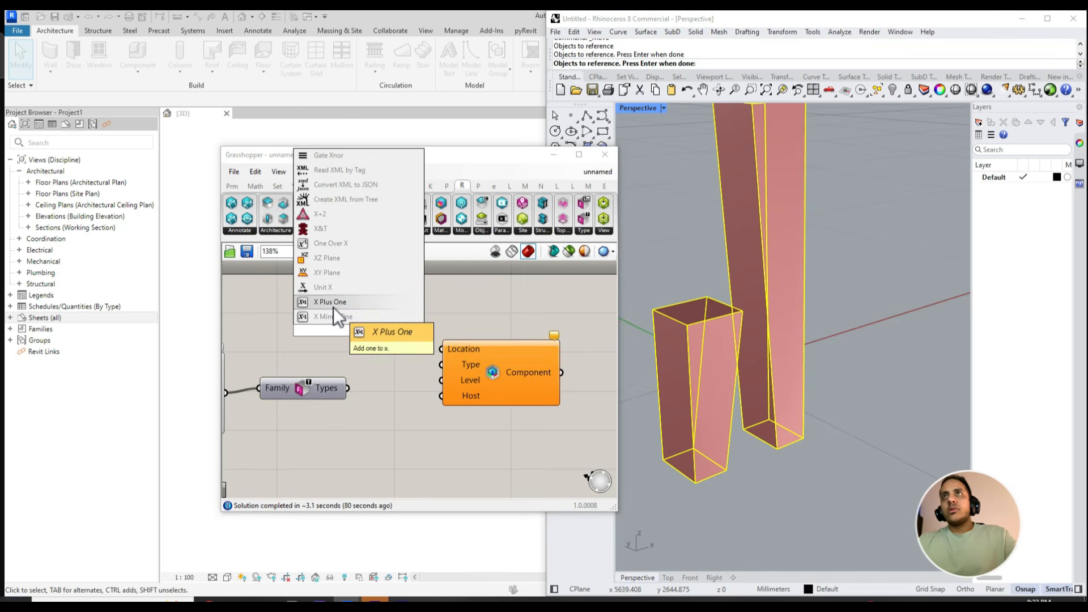
pyautogui.click(330, 272)
pyautogui.moveTo(388, 330); pyautogui.dragTo(355, 327)
pyautogui.moveTo(433, 387); pyautogui.dragTo(410, 376, button='right')
pyautogui.moveTo(325, 378); pyautogui.dragTo(445, 377)
pyautogui.moveTo(442, 409); pyautogui.dragTo(460, 397, button='right')
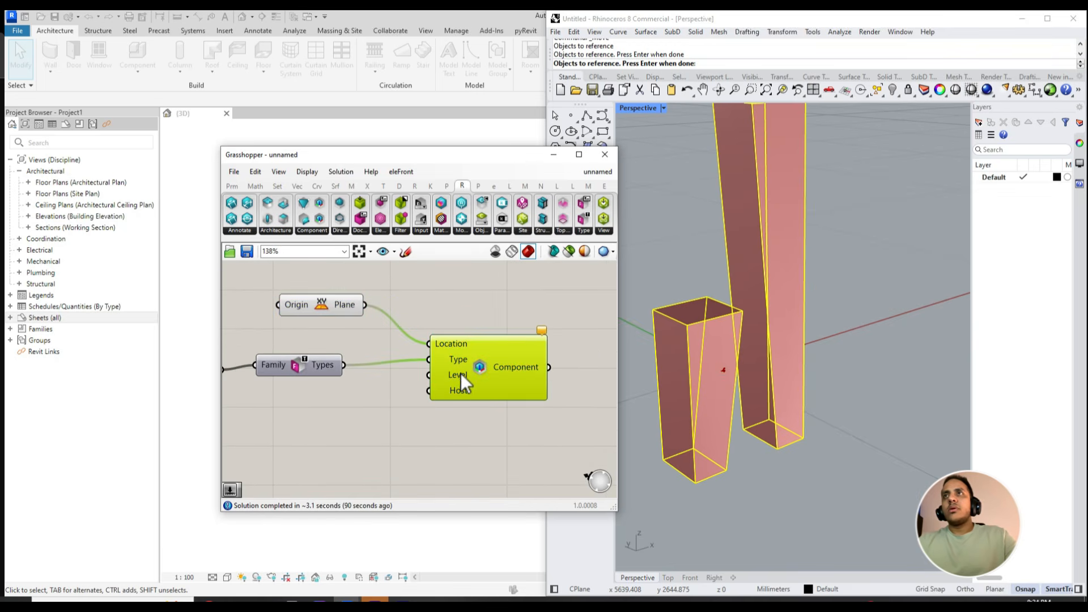
# - Set the Level input of Add Component (Location) to L1
pyautogui.rightClick(455, 375)
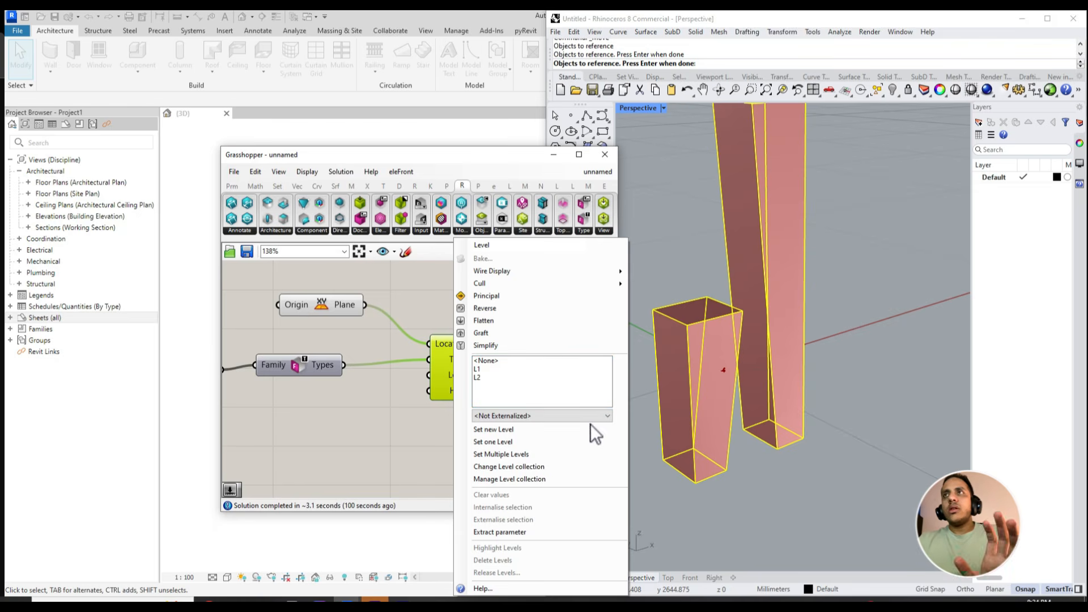
pyautogui.click(485, 369)
pyautogui.click(400, 424)
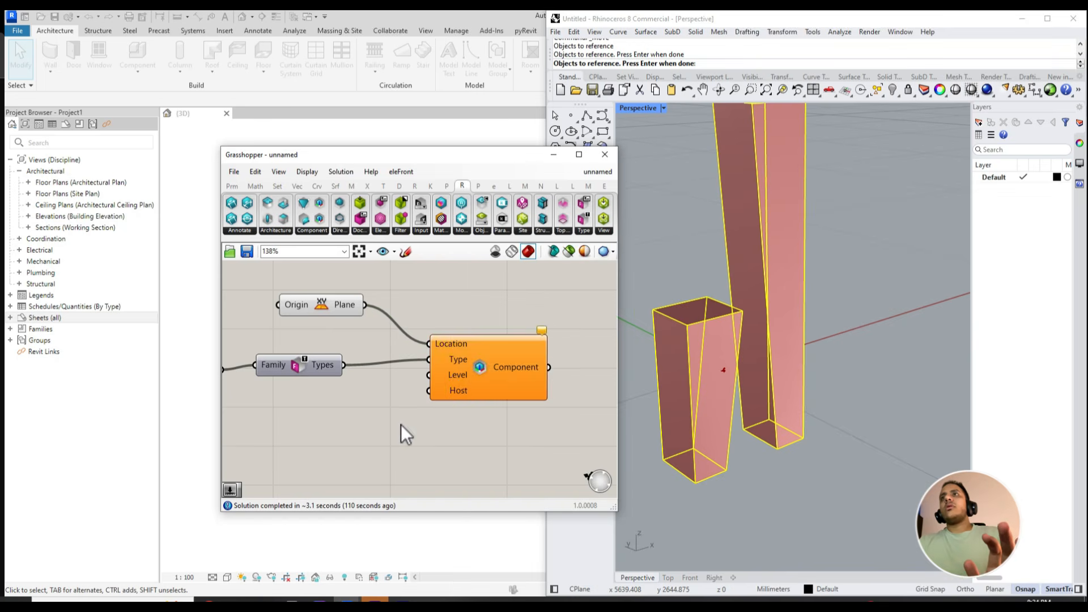
pyautogui.click(457, 378)
pyautogui.rightClick(456, 376)
pyautogui.click(425, 392)
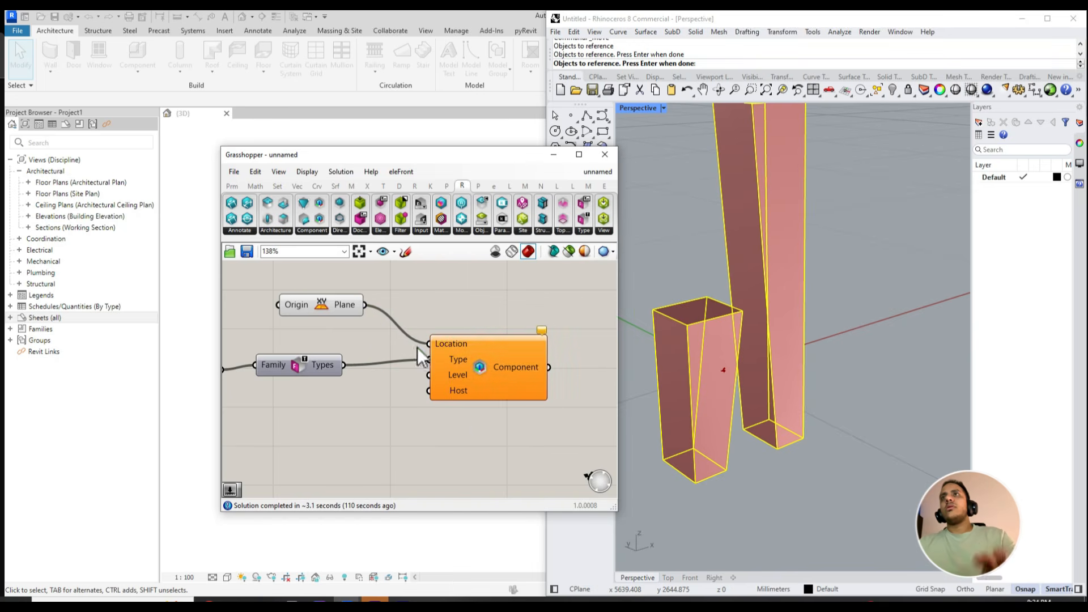
# - Examine the remark and warning messages on the Add Component (Location) component
pyautogui.moveTo(423, 155); pyautogui.dragTo(822, 181)
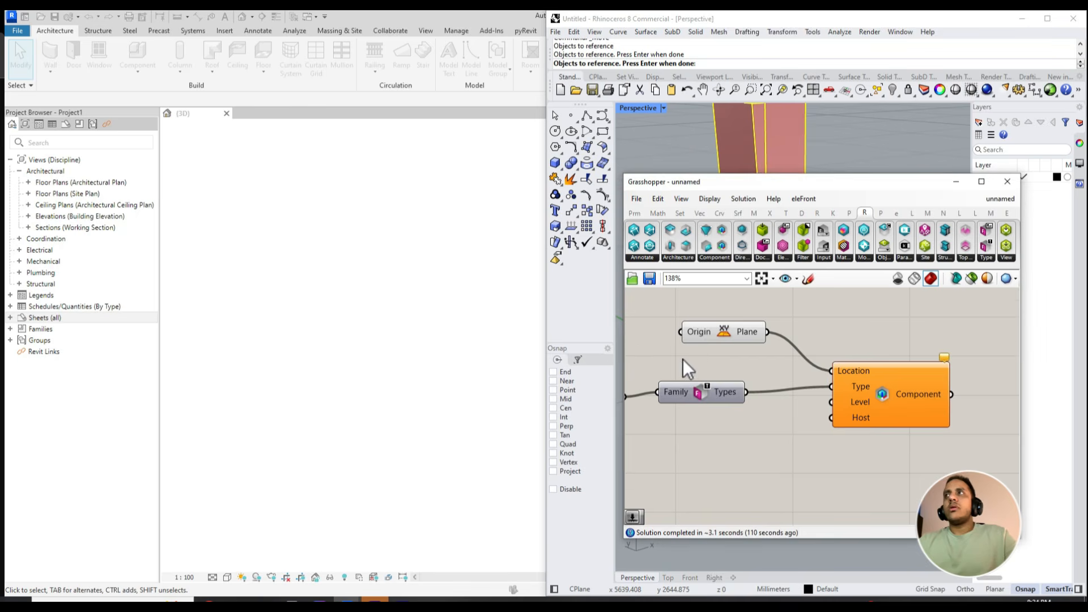
pyautogui.scroll(-5, 723, 447)
pyautogui.moveTo(723, 447); pyautogui.dragTo(821, 407, button='right')
pyautogui.scroll(4, 822, 406)
pyautogui.moveTo(1005, 338); pyautogui.dragTo(848, 345, button='right')
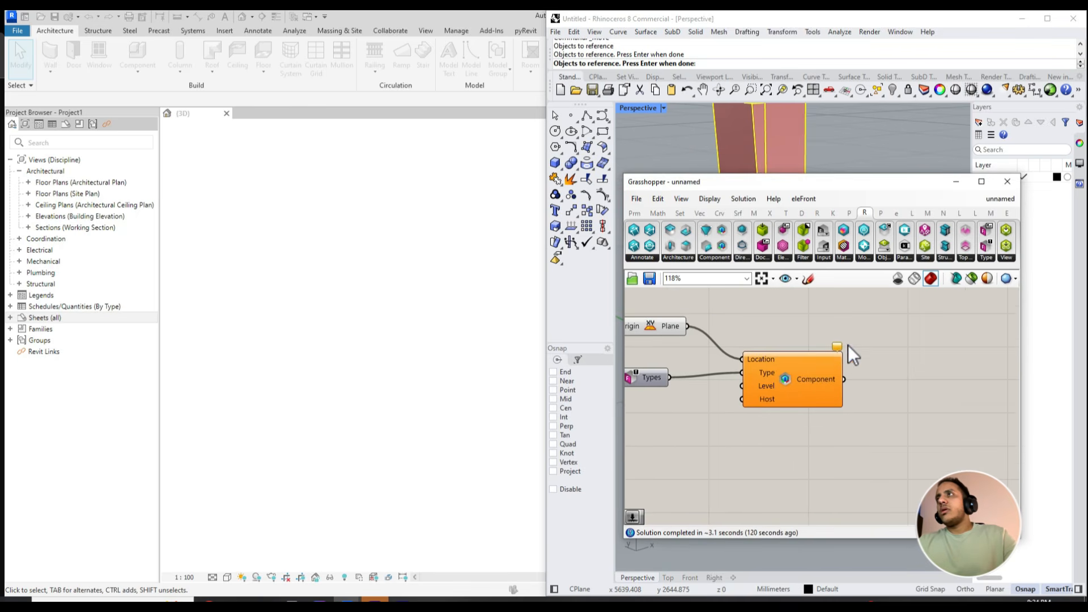
pyautogui.click(837, 349)
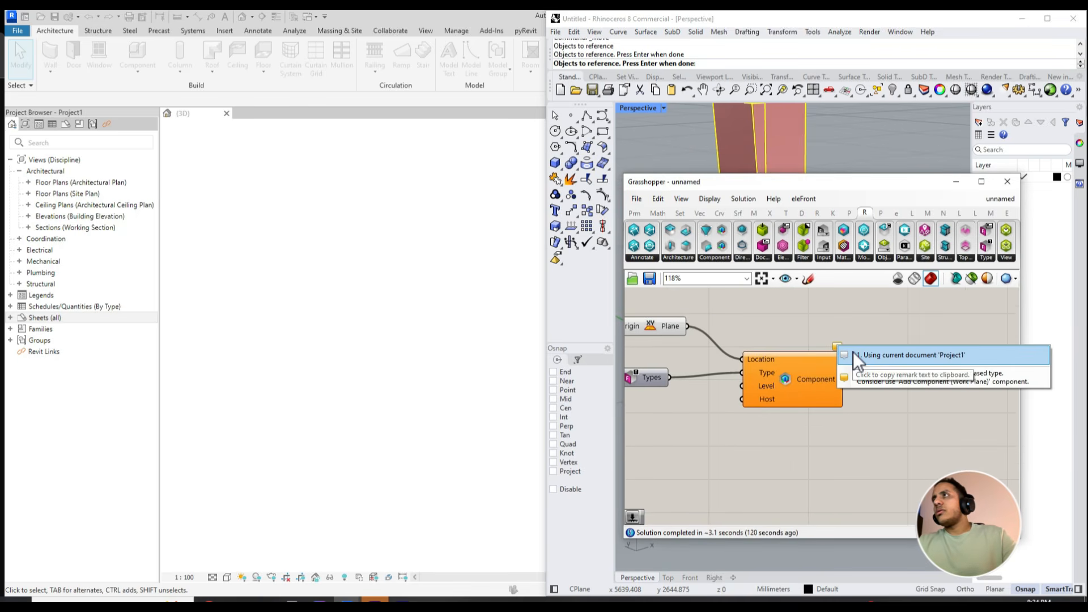
pyautogui.click(855, 356)
pyautogui.scroll(1, 818, 333)
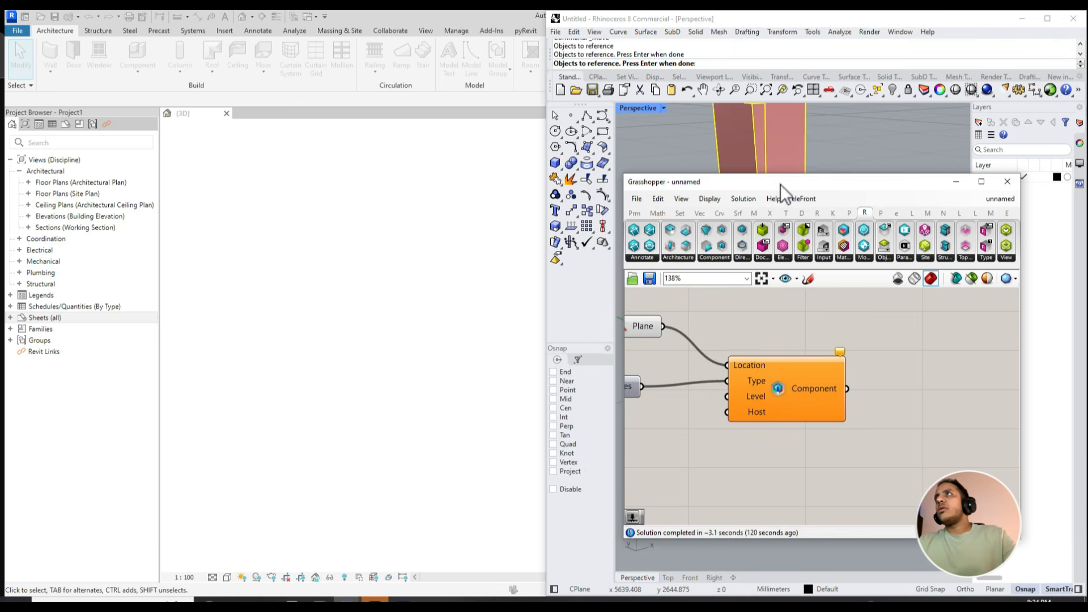
pyautogui.moveTo(781, 184); pyautogui.dragTo(456, 155)
pyautogui.scroll(-8, 796, 241)
pyautogui.scroll(3, 604, 293)
pyautogui.scroll(-2, 544, 332)
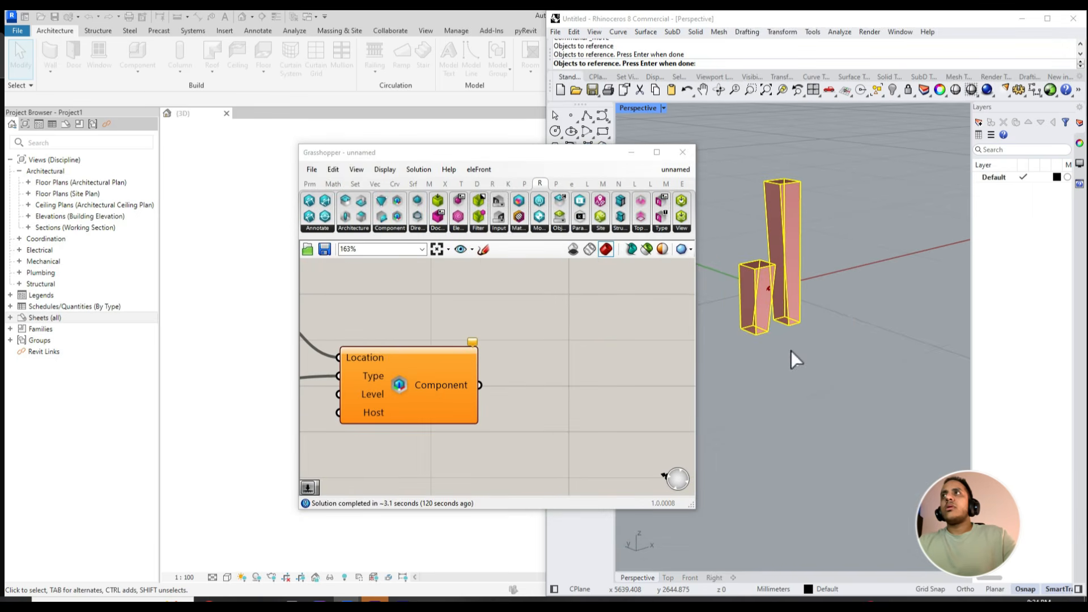
pyautogui.moveTo(738, 368); pyautogui.dragTo(715, 369, button='right')
pyautogui.press('Return')
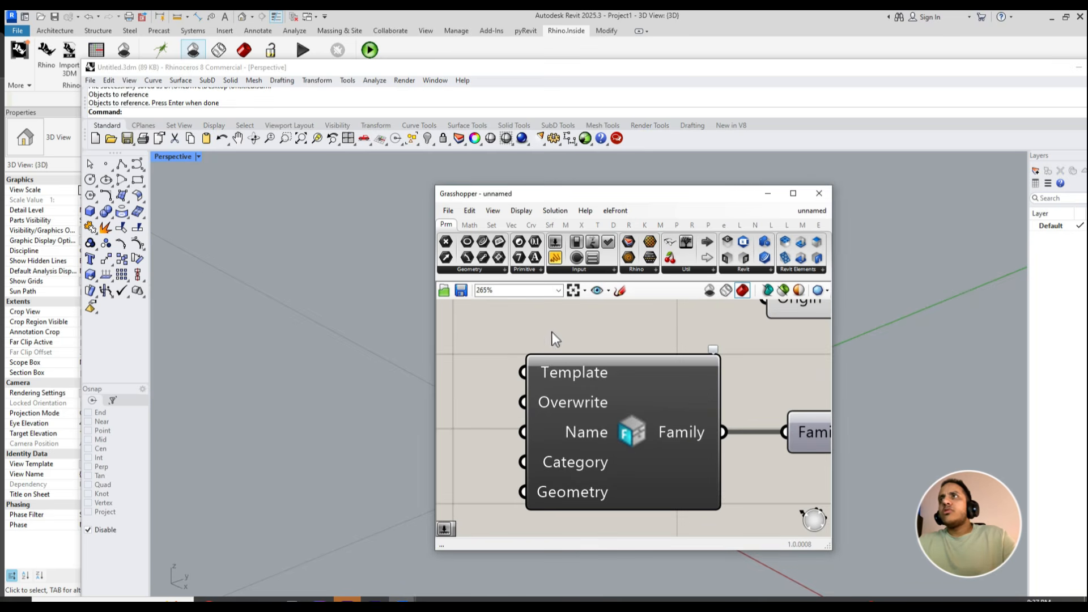
# - Set the Template input of New Component Family to the Metric Mass family template from the Conceptual Mass folder
pyautogui.click(576, 372)
pyautogui.scroll(2, 567, 374)
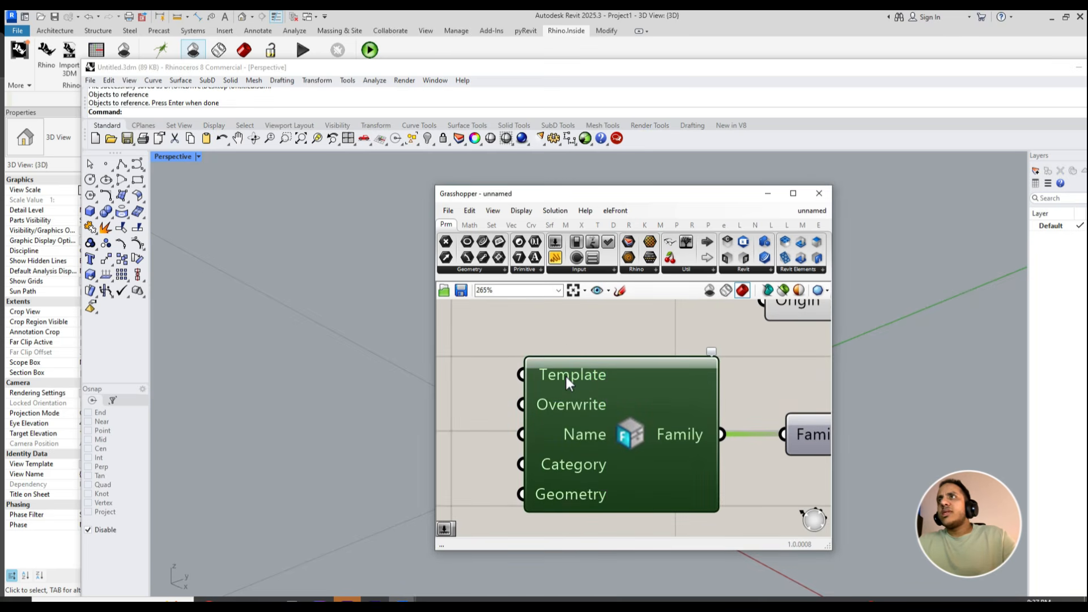
pyautogui.rightClick(566, 376)
pyautogui.click(565, 386)
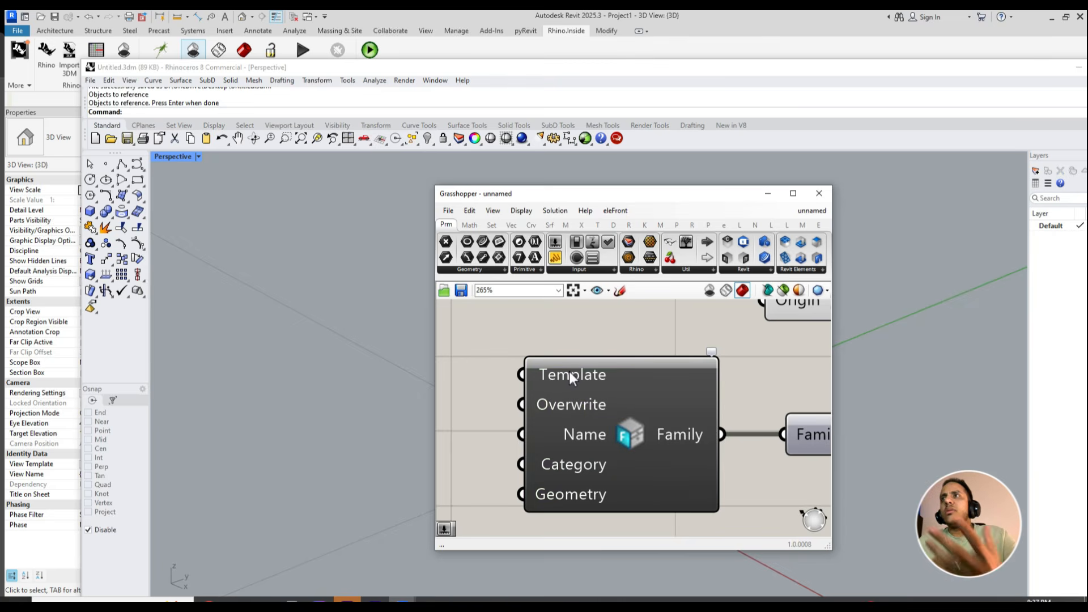
pyautogui.rightClick(569, 373)
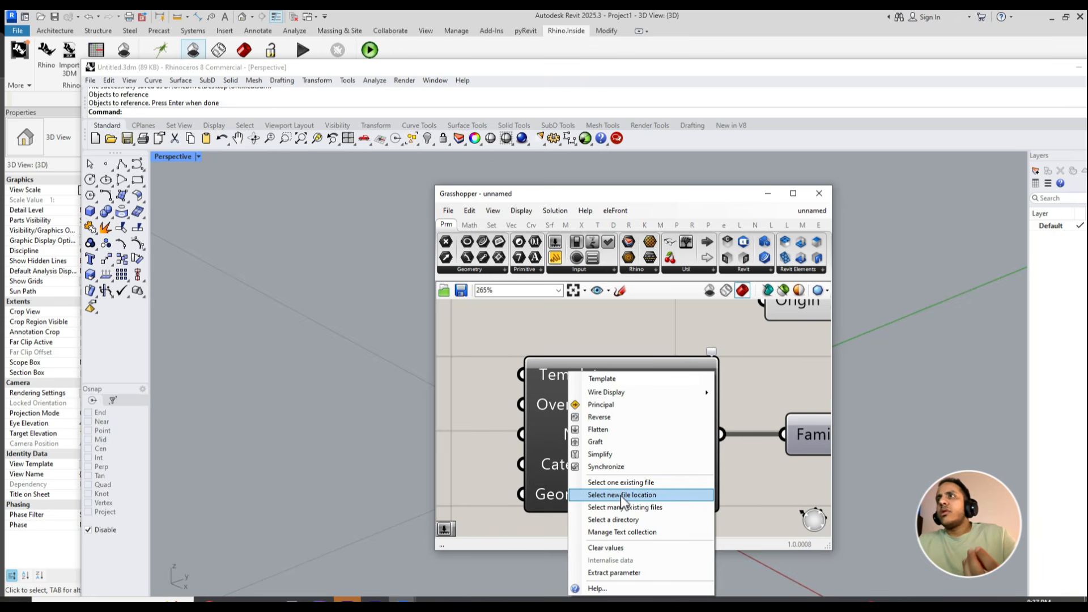
pyautogui.click(617, 482)
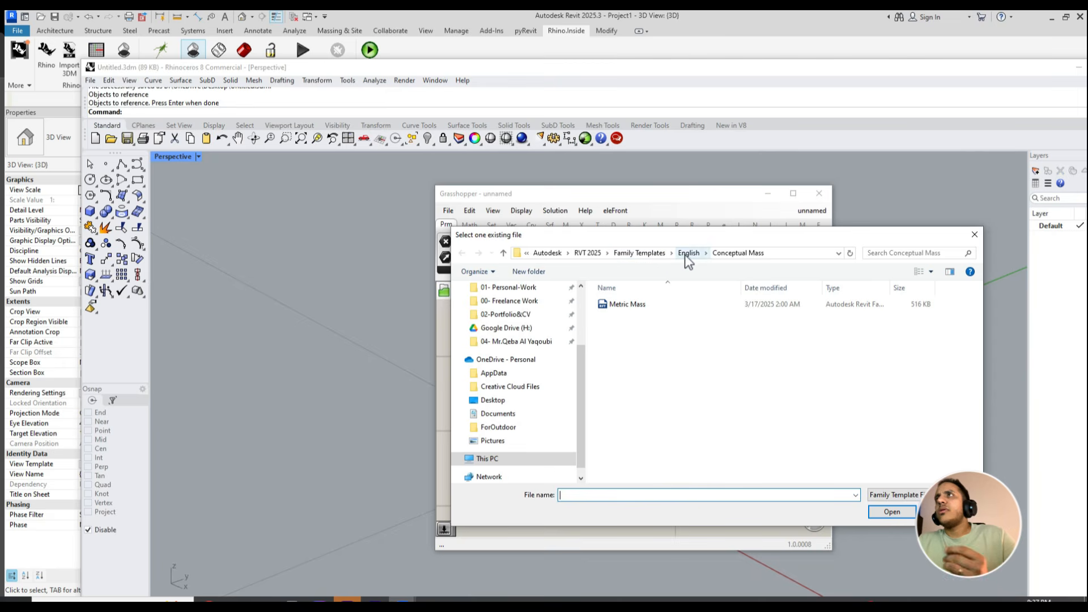
pyautogui.doubleClick(646, 306)
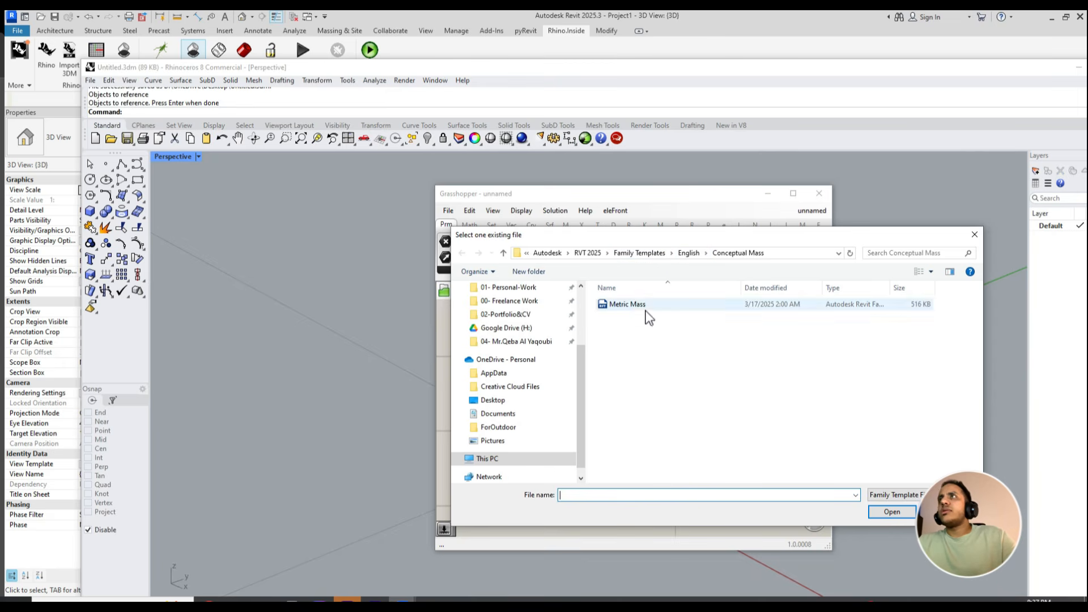
# - Switch to Revit and hide both level planes in the 3D view so the tower geometry can be inspected
pyautogui.click(1078, 68)
pyautogui.moveTo(517, 254); pyautogui.dragTo(458, 331)
pyautogui.press('e')
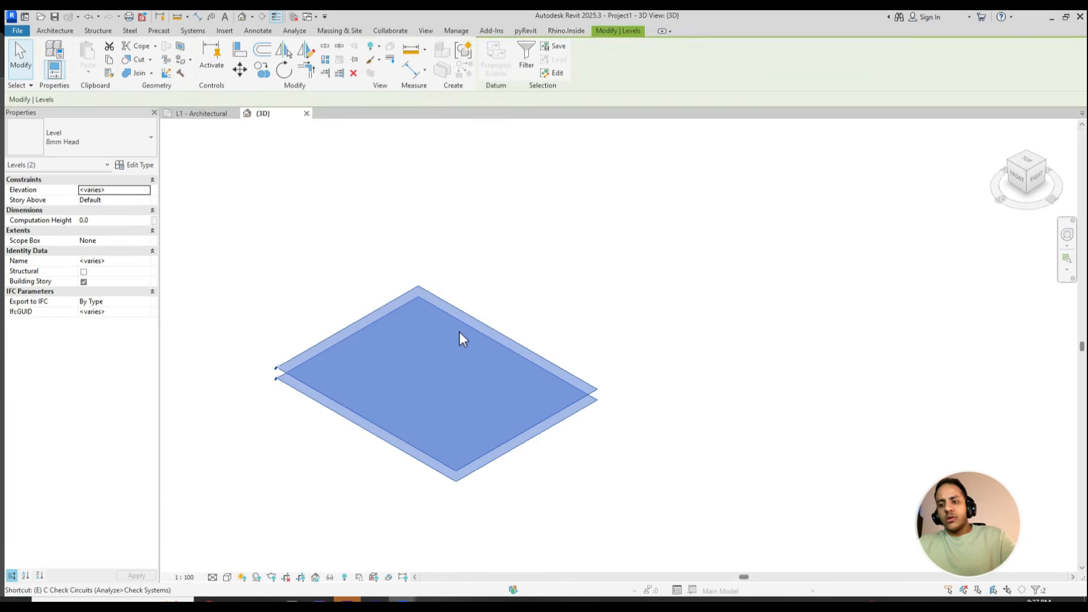
pyautogui.press('h')
pyautogui.moveTo(646, 381); pyautogui.dragTo(418, 366, button='middle')
pyautogui.keyDown('shift'); pyautogui.moveTo(418, 366); pyautogui.dragTo(490, 392, button='middle'); pyautogui.keyUp('shift')
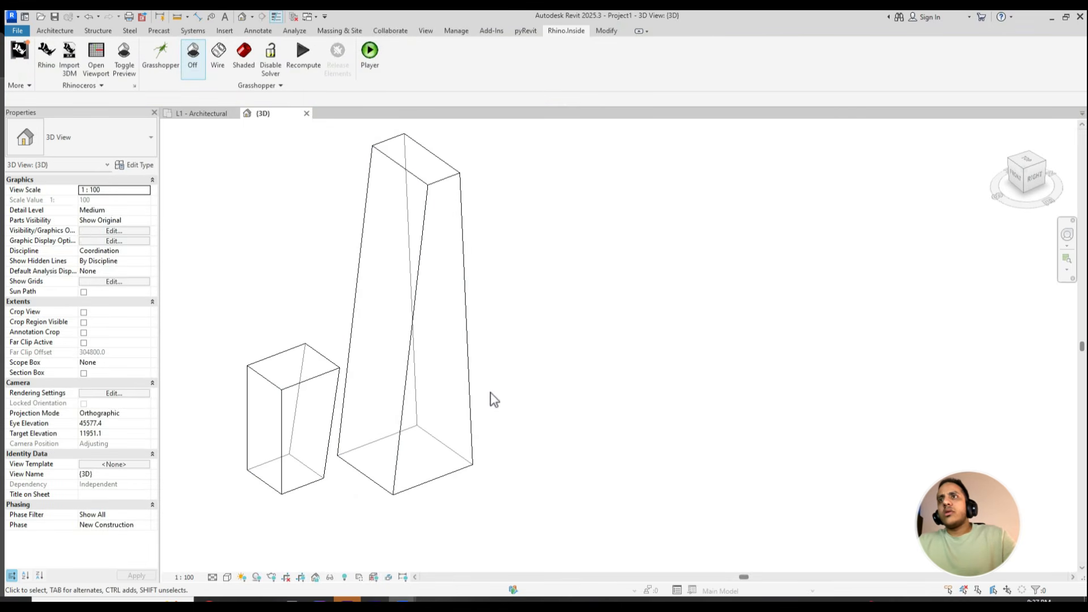
# - Tile the Rhino window beside Revit and minimize Grasshopper so both models can be compared
pyautogui.click(402, 600)
pyautogui.moveTo(512, 68); pyautogui.dragTo(1087, 190)
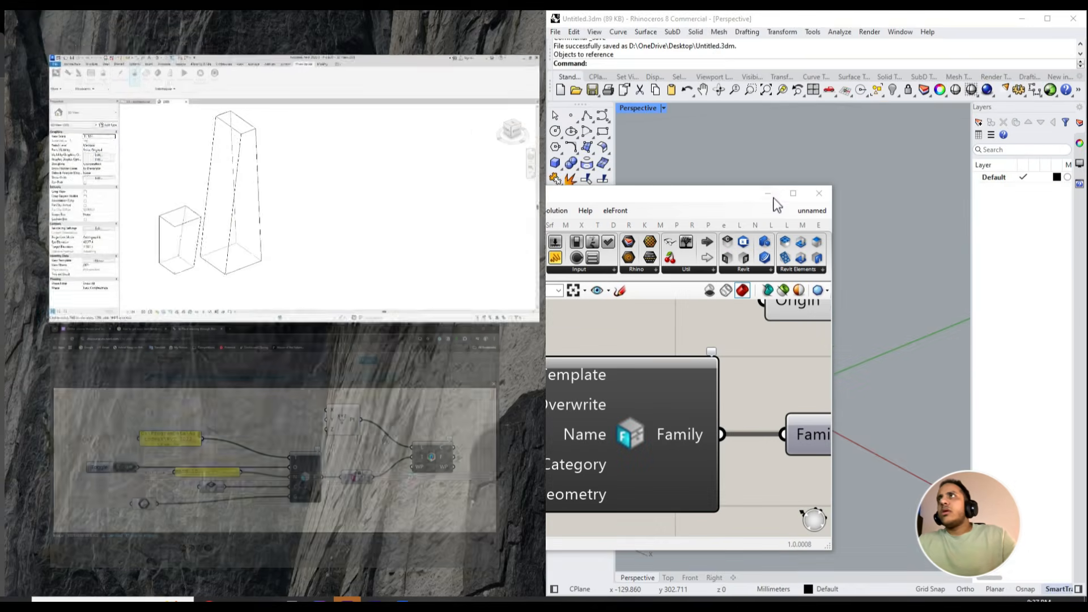
pyautogui.click(774, 200)
pyautogui.click(767, 194)
pyautogui.scroll(-4, 417, 330)
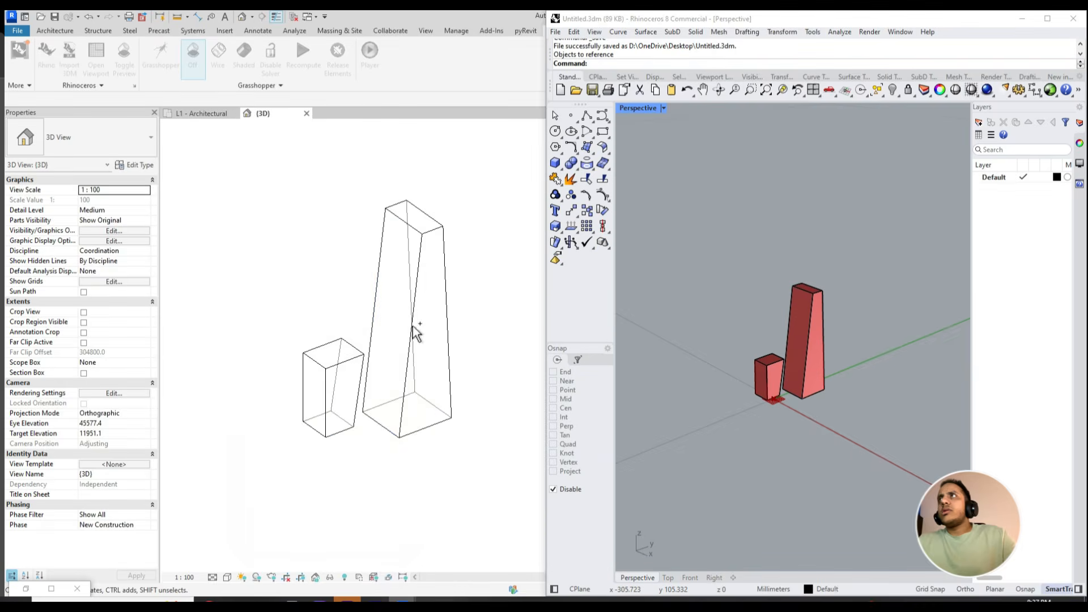
pyautogui.moveTo(442, 352); pyautogui.dragTo(462, 389, button='middle')
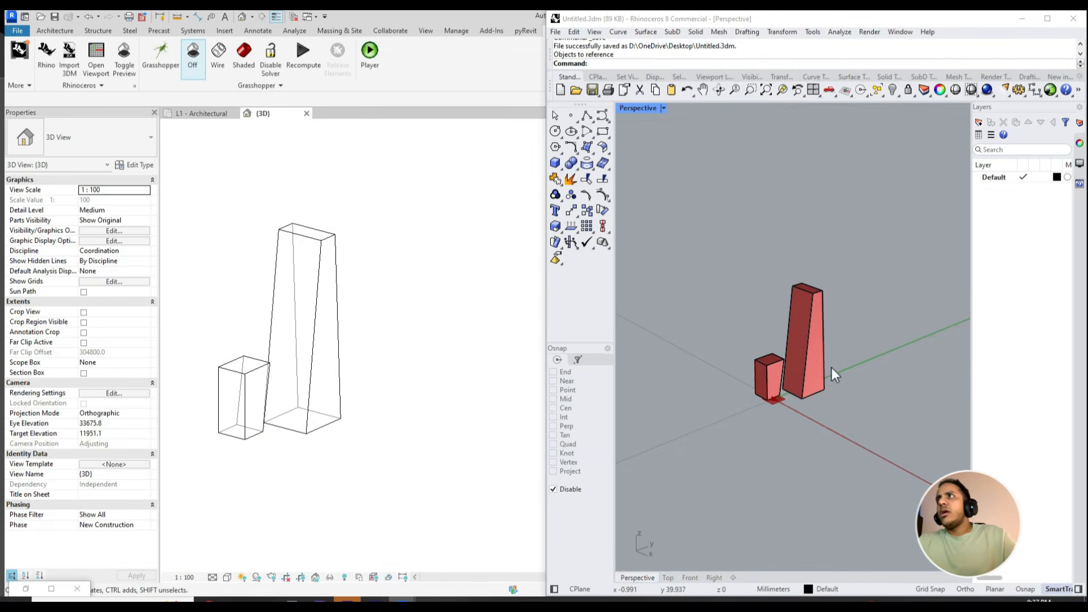
# - Move a side face of the tall tower in Rhino and inspect the corresponding geometry in Revit
pyautogui.scroll(5, 830, 368)
pyautogui.keyDown('ctrl'); pyautogui.keyDown('shift'); pyautogui.click(803, 366); pyautogui.keyUp('shift'); pyautogui.keyUp('ctrl')
pyautogui.scroll(-2, 802, 366)
pyautogui.moveTo(829, 334)
pyautogui.mouseDown()
pyautogui.moveTo(865, 342)
pyautogui.moveTo(825, 329)
pyautogui.mouseUp()
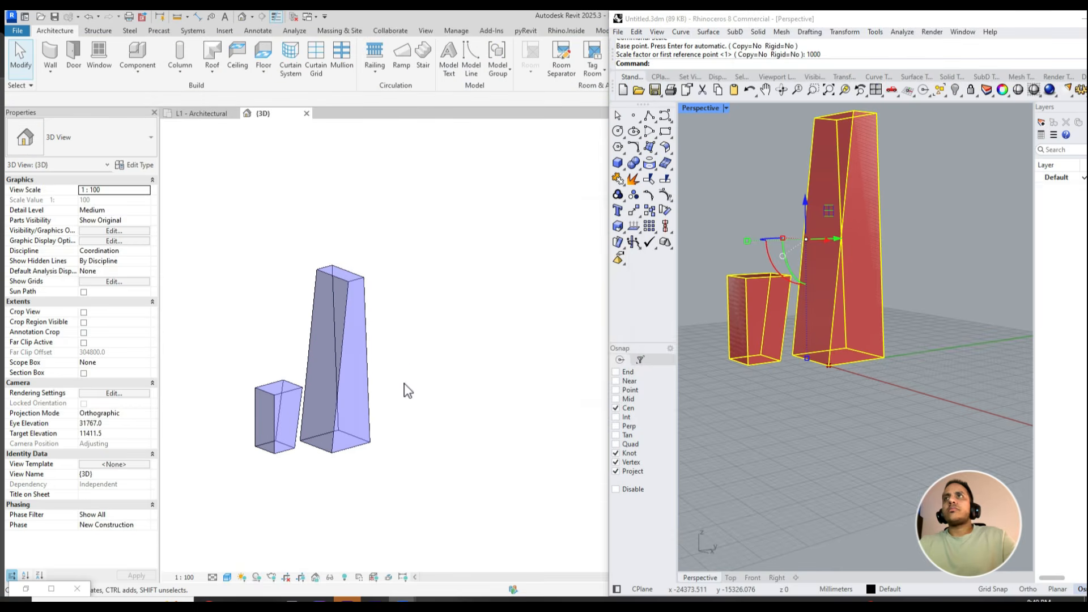
pyautogui.scroll(1, 383, 371)
pyautogui.moveTo(376, 379); pyautogui.dragTo(426, 395, button='middle')
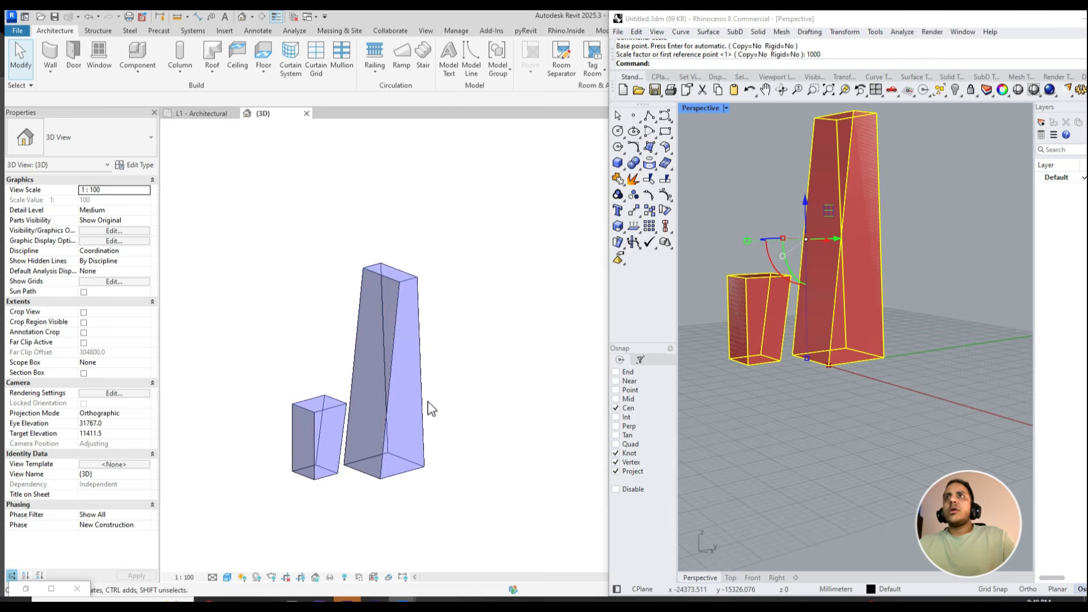
# - Assign mass floors at levels L1 and L2 to the tower mass in Revit
pyautogui.click(304, 434)
pyautogui.click(541, 63)
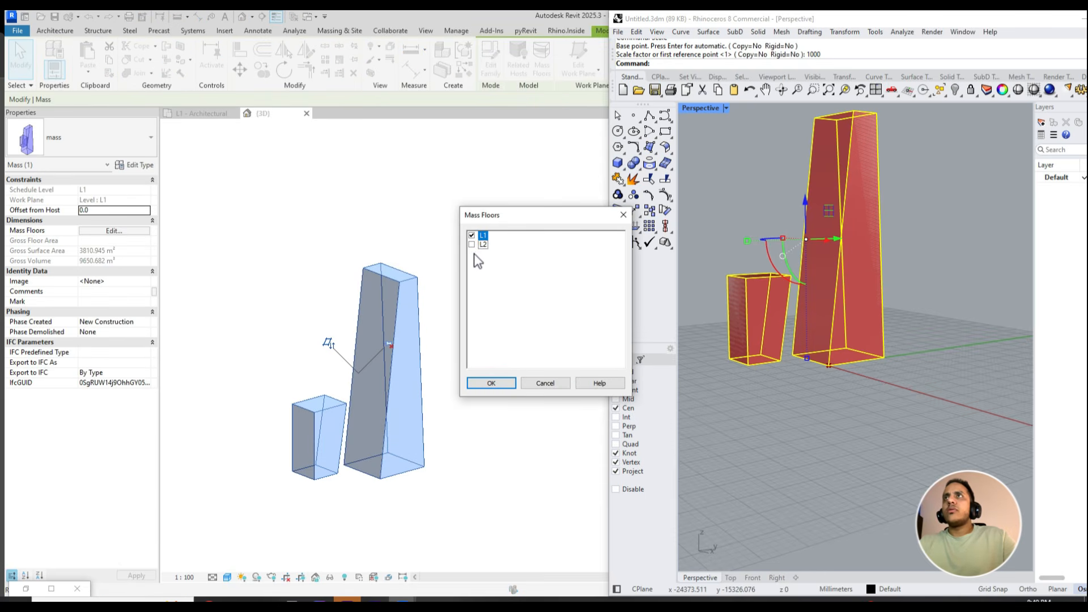
pyautogui.click(491, 383)
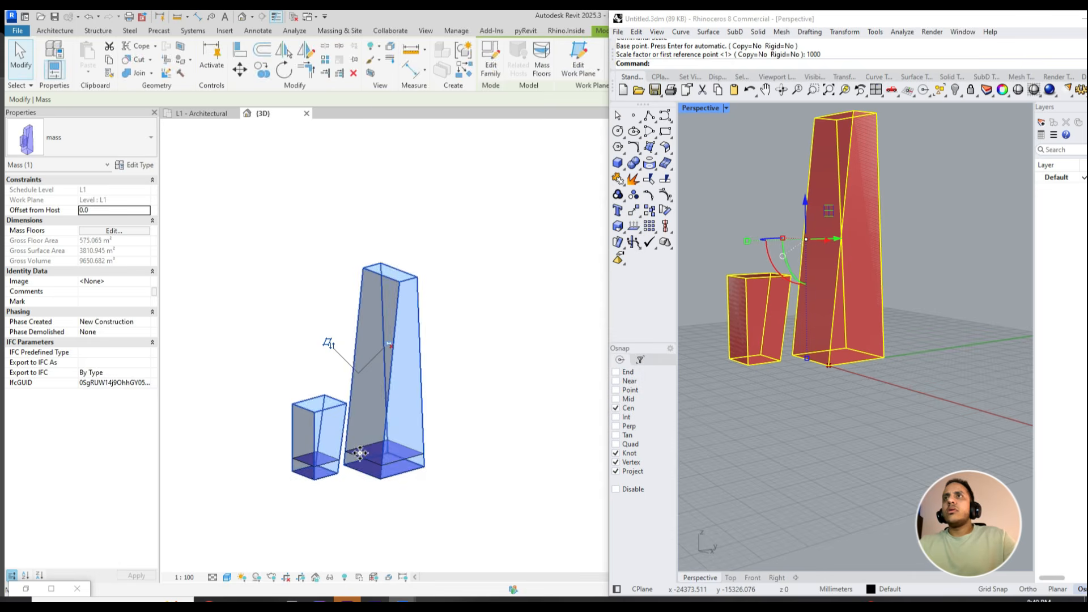
pyautogui.click(424, 514)
pyautogui.keyDown('shift'); pyautogui.moveTo(425, 514); pyautogui.dragTo(271, 333, button='middle'); pyautogui.keyUp('shift')
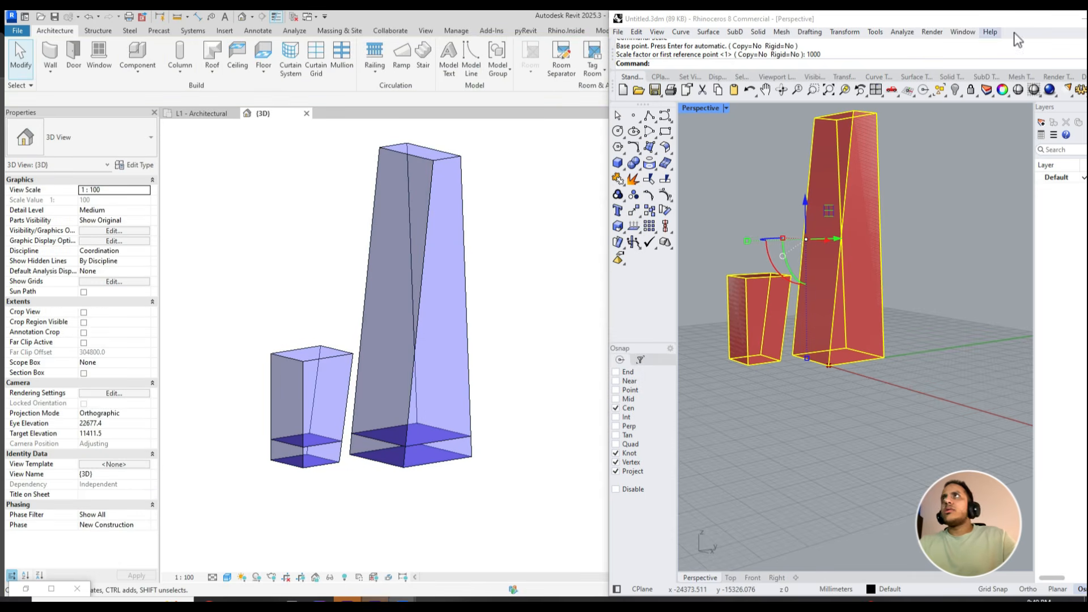
# - Minimize Rhino and turn on the Project Browser in Revit
pyautogui.moveTo(877, 26); pyautogui.dragTo(740, 72)
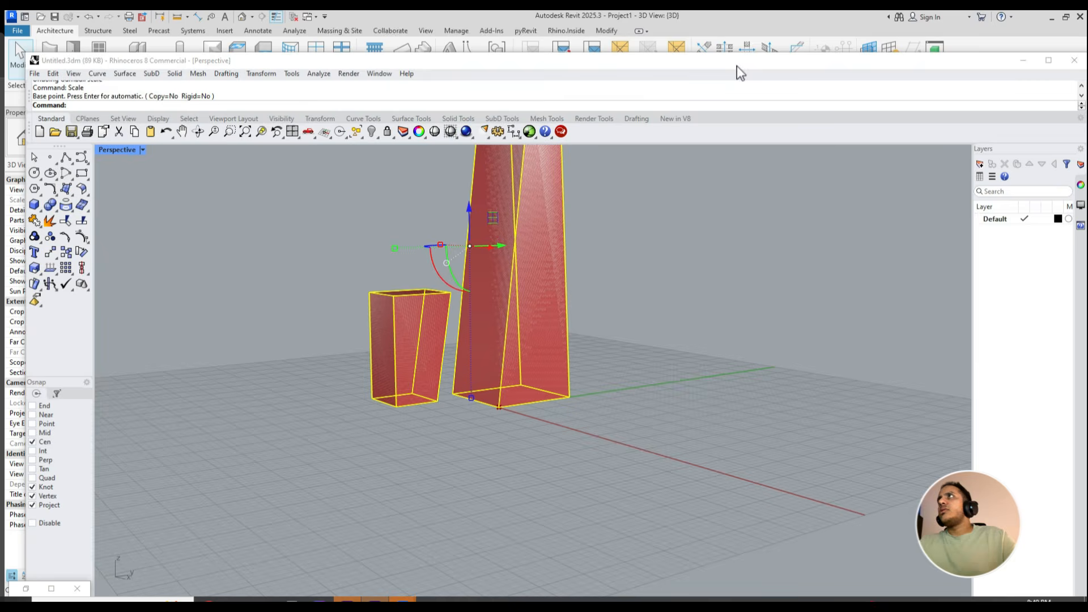
pyautogui.click(1021, 66)
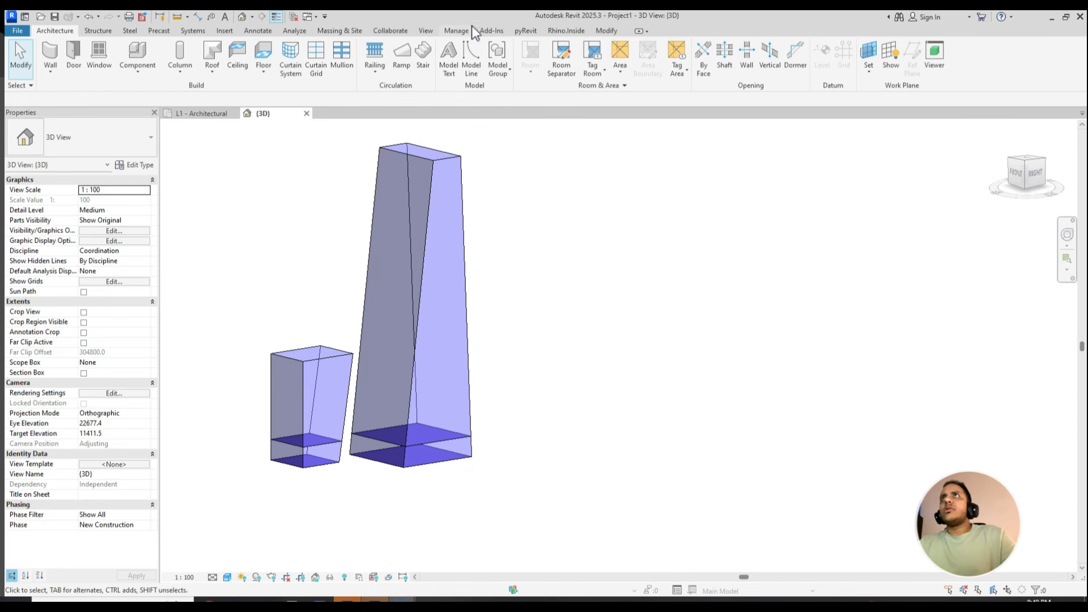
pyautogui.click(426, 31)
pyautogui.click(1013, 71)
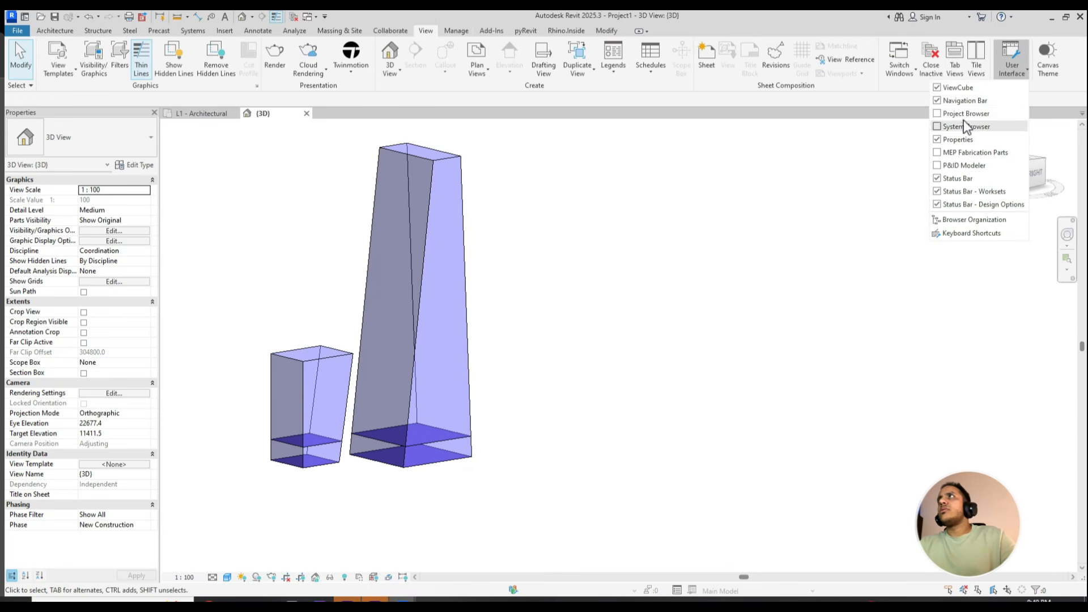
pyautogui.click(961, 123)
# - Collapse the unneeded view groups in the Project Browser and open the North - Architectural elevation
pyautogui.scroll(-3, 116, 300)
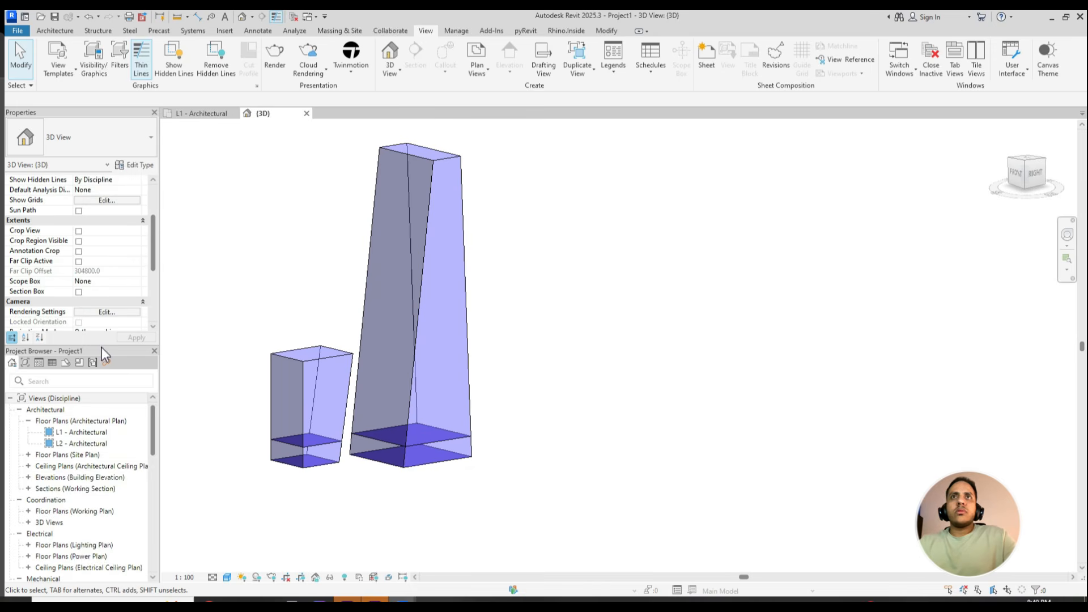
pyautogui.scroll(-5, 71, 510)
pyautogui.scroll(-2, 71, 519)
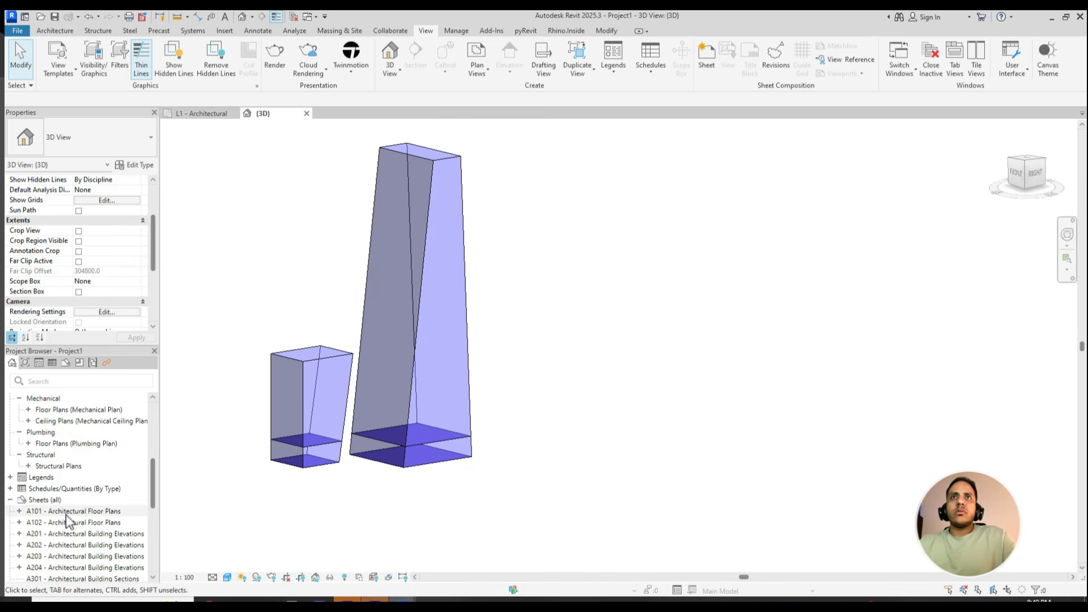
pyautogui.scroll(1, 56, 498)
pyautogui.scroll(5, 55, 491)
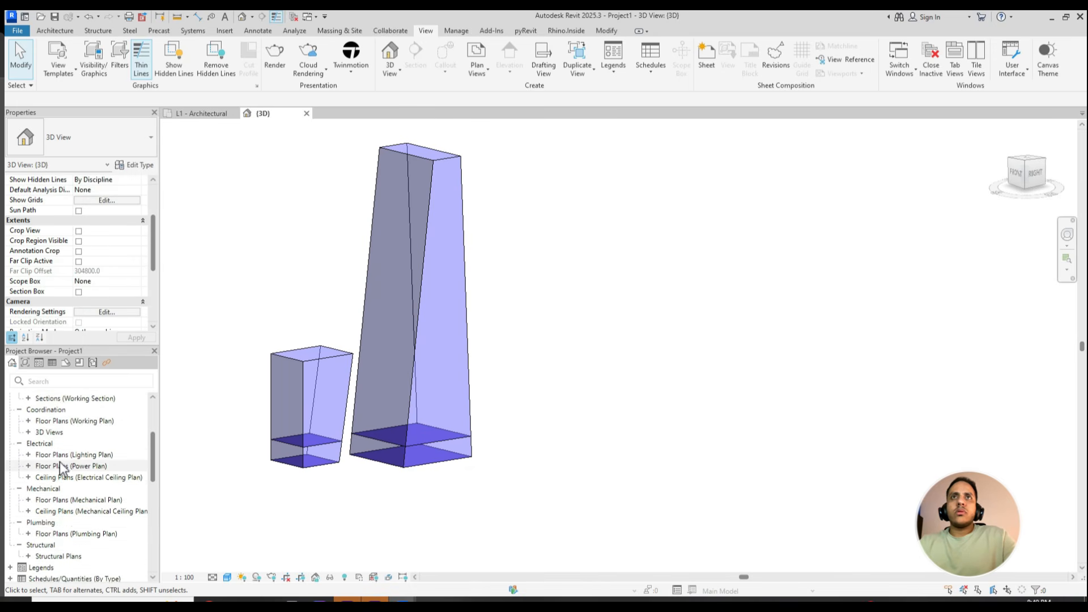
pyautogui.scroll(2, 55, 462)
pyautogui.click(28, 421)
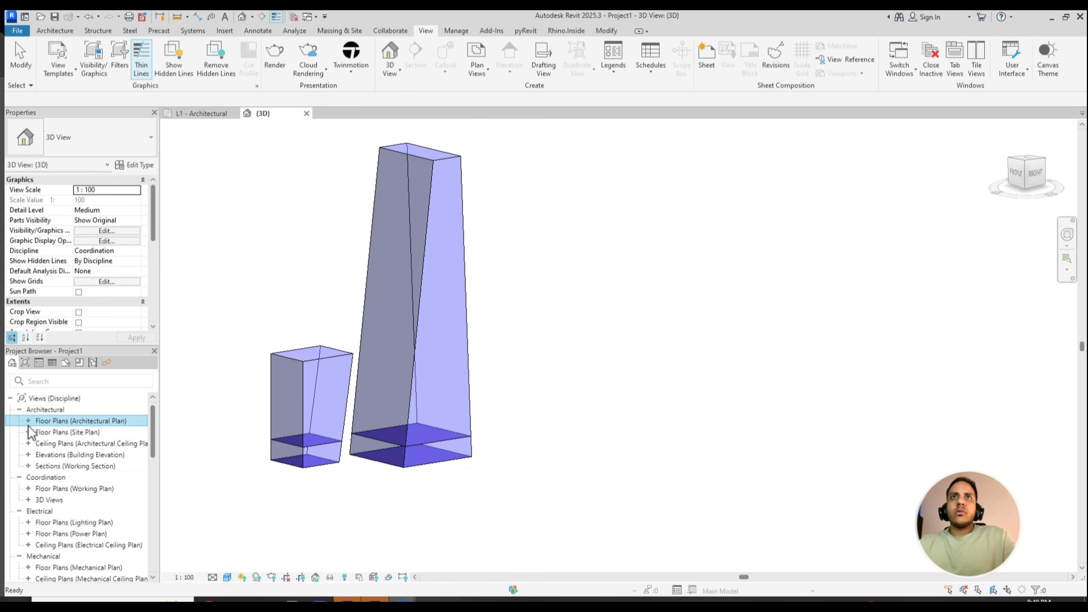
pyautogui.click(19, 477)
pyautogui.click(19, 489)
pyautogui.click(19, 488)
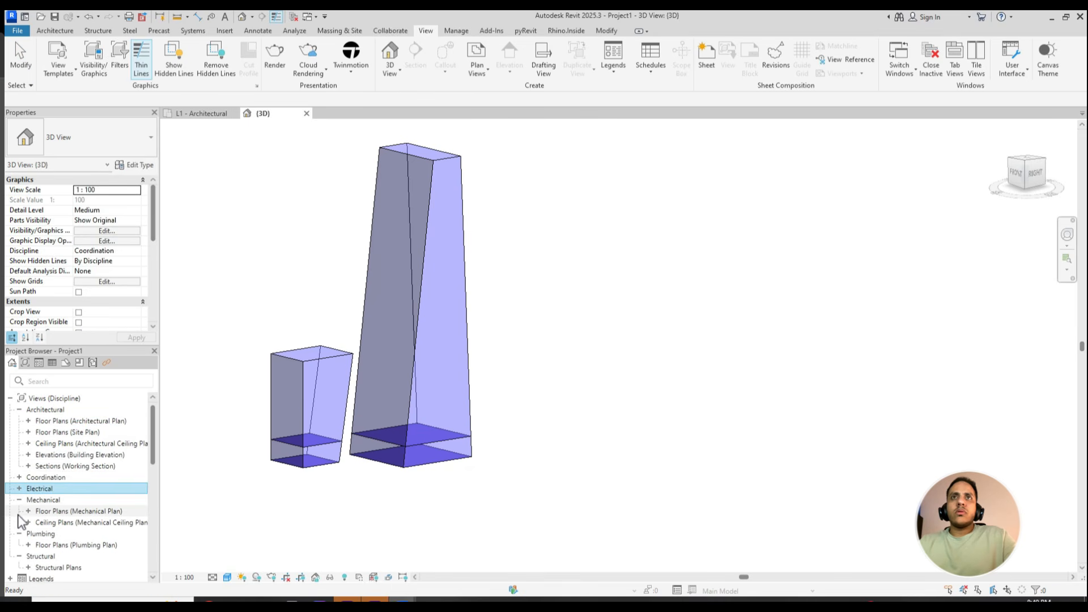
pyautogui.click(19, 499)
pyautogui.click(29, 455)
pyautogui.doubleClick(93, 478)
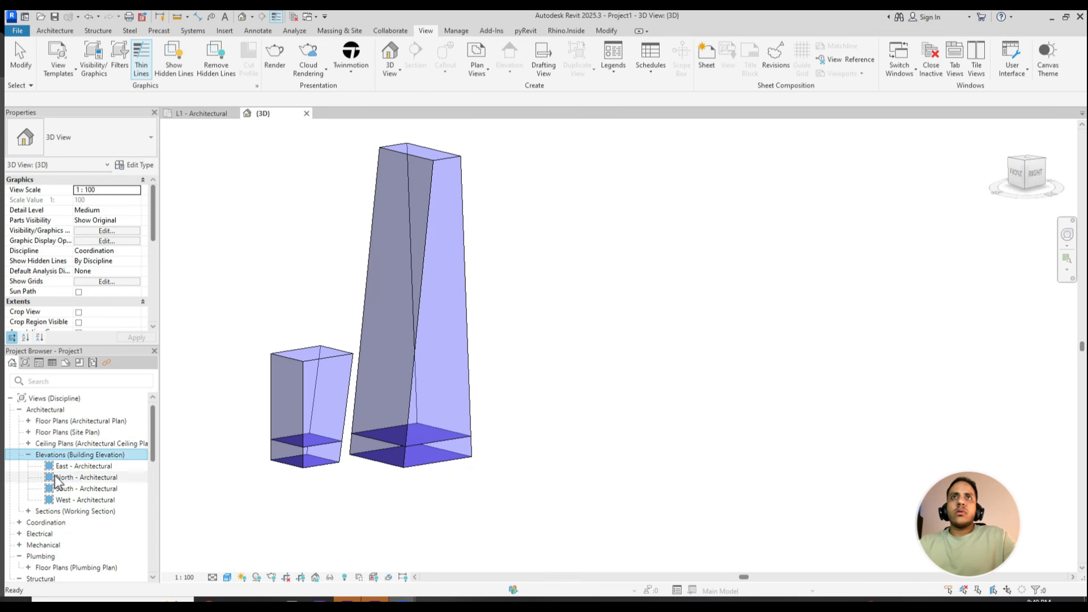
# - Copy level L2 upward seven times at a spacing of 3600 in the North elevation, using multiple copy
pyautogui.click(495, 426)
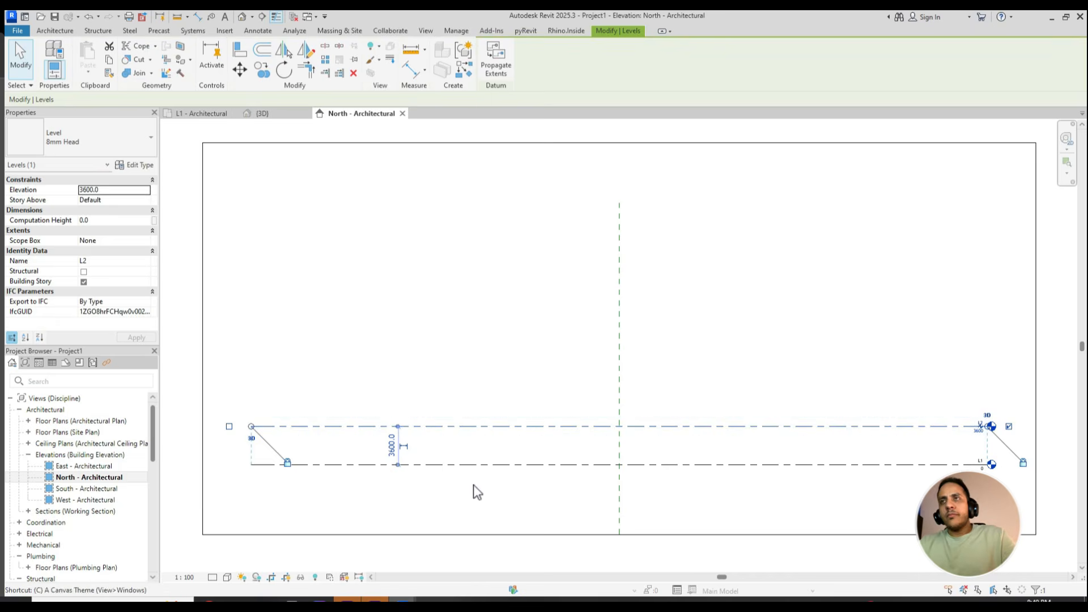
pyautogui.press('c')
pyautogui.press('o')
pyautogui.click(469, 464)
pyautogui.click(468, 426)
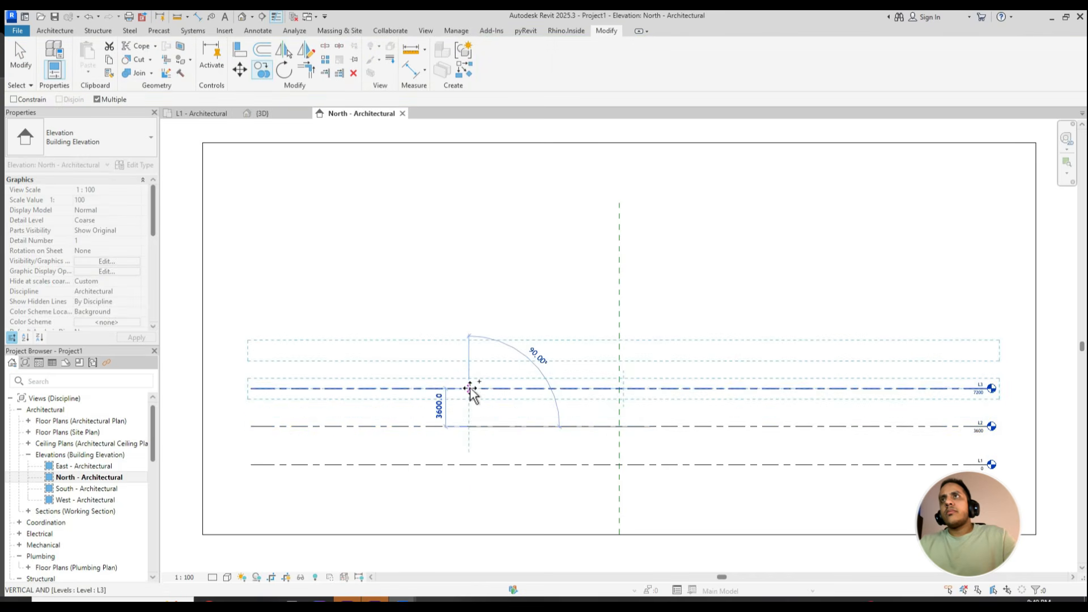
pyautogui.click(468, 388)
pyautogui.click(470, 349)
pyautogui.click(470, 312)
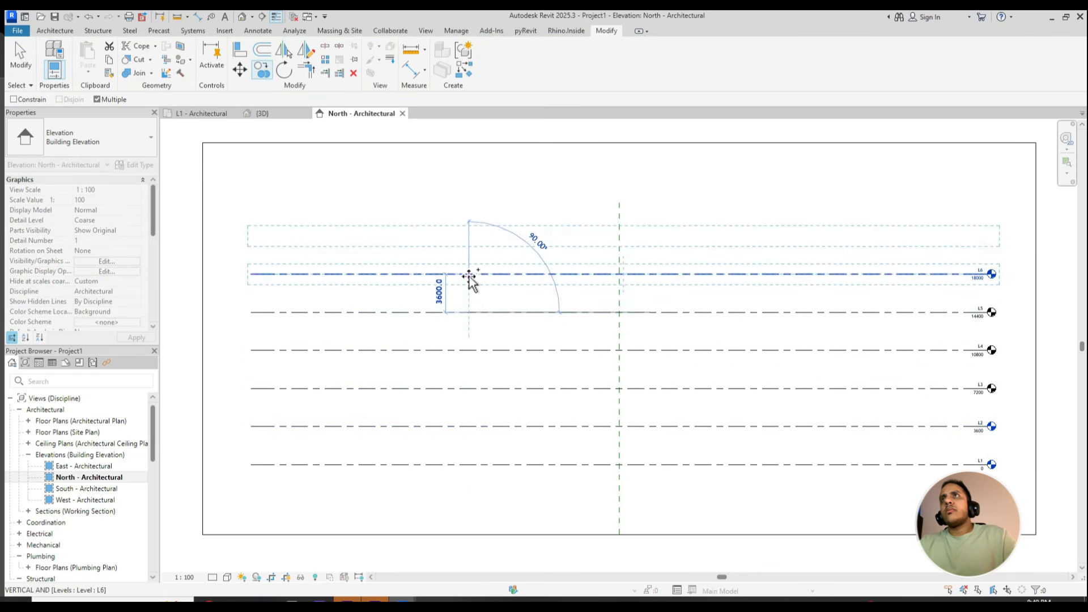
pyautogui.click(470, 274)
pyautogui.click(469, 236)
pyautogui.click(469, 197)
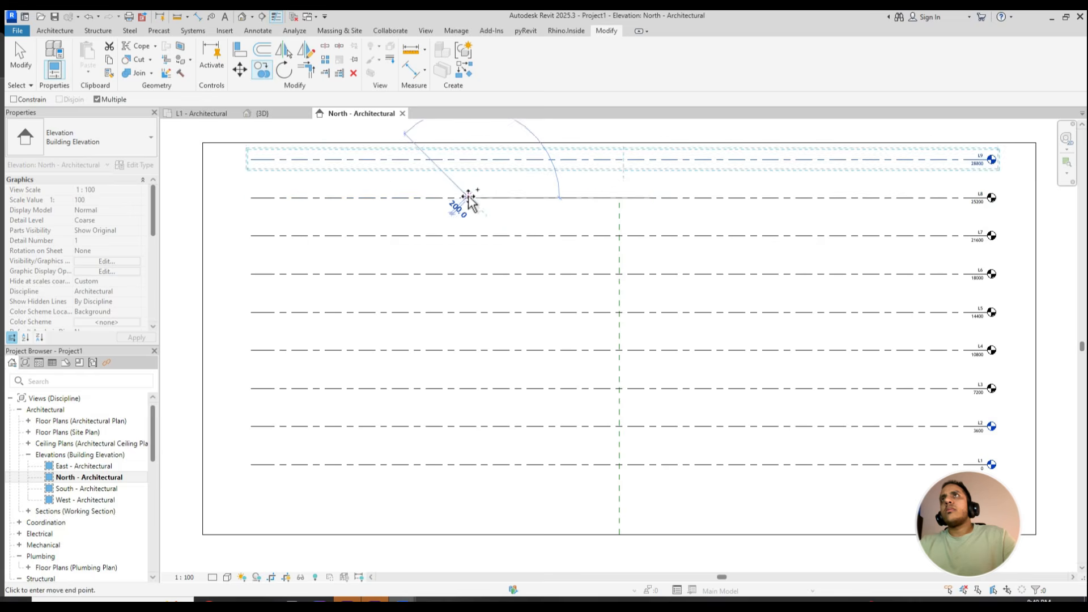
pyautogui.press('Escape')
pyautogui.press('Escape')
# - Return to the 3D view and copy the topmost level upward five times at a spacing of 3600
pyautogui.click(264, 114)
pyautogui.keyDown('shift'); pyautogui.moveTo(442, 303); pyautogui.dragTo(538, 429, button='middle'); pyautogui.keyUp('shift')
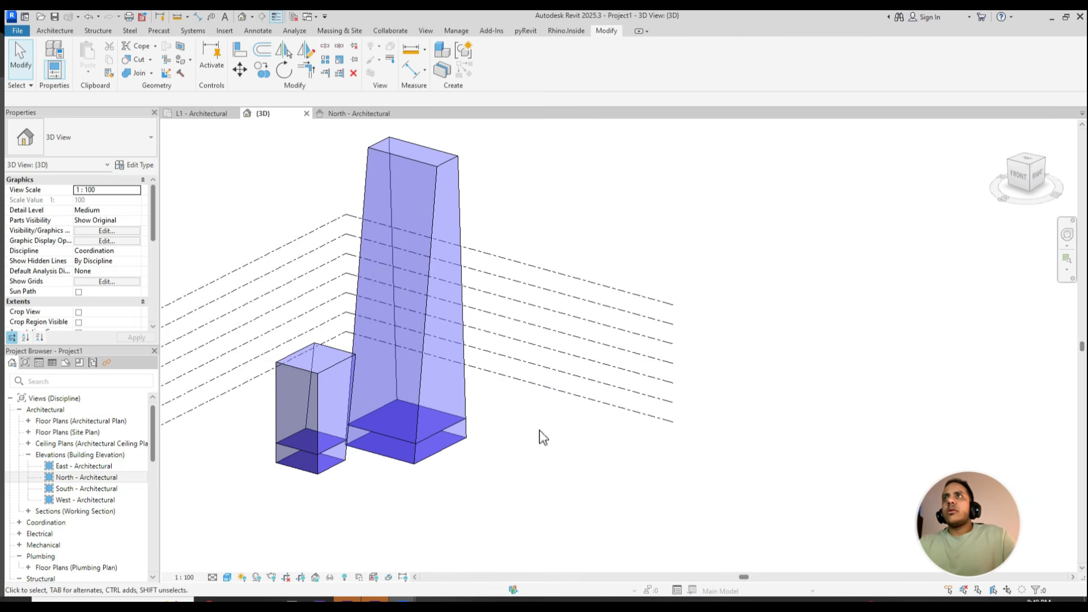
pyautogui.click(539, 271)
pyautogui.press('c')
pyautogui.press('o')
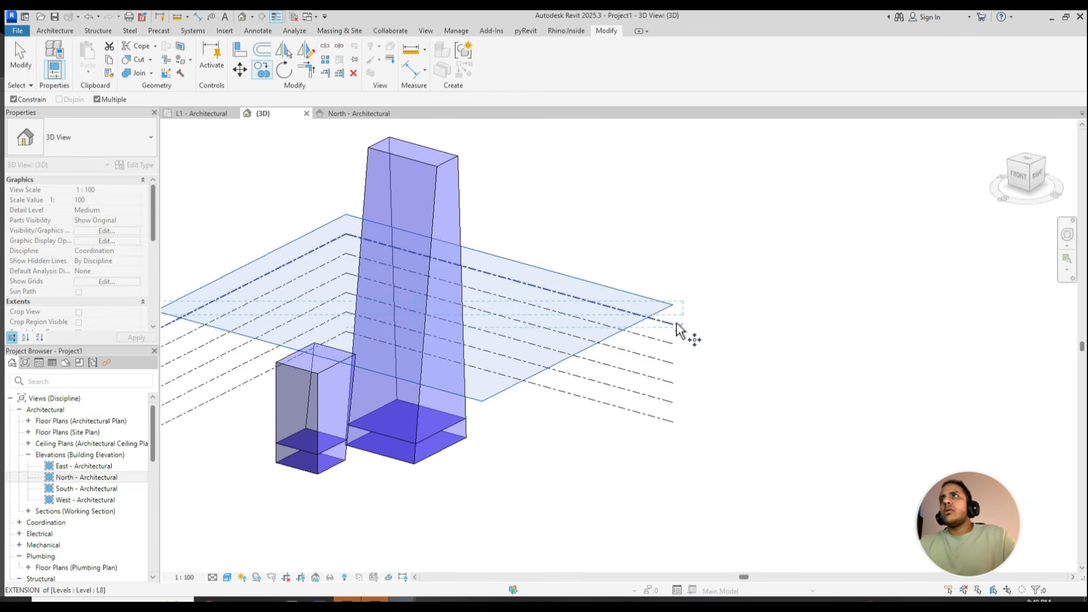
pyautogui.click(672, 326)
pyautogui.click(673, 307)
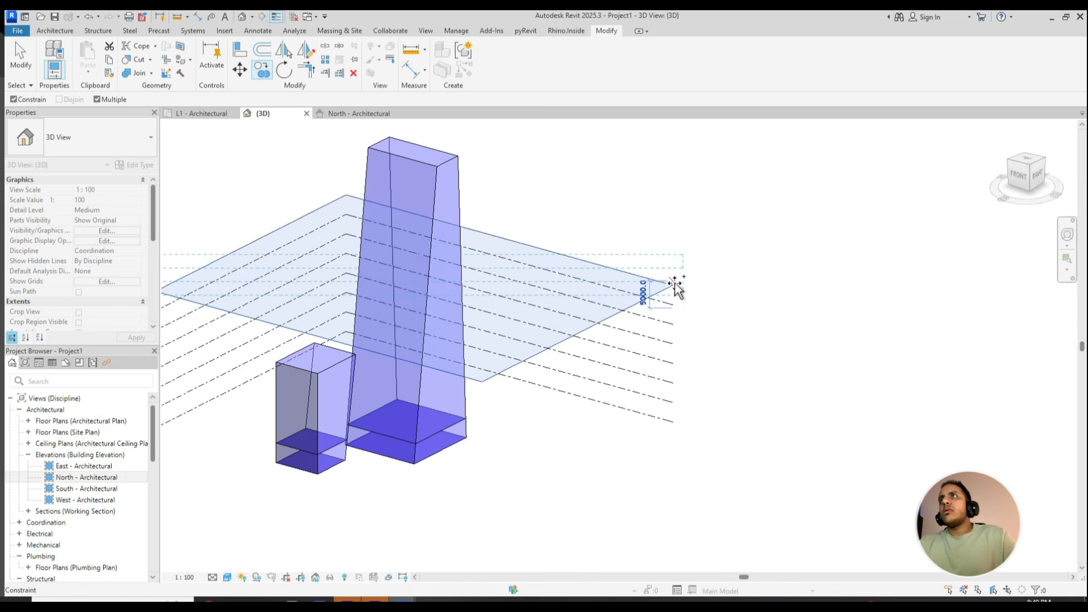
pyautogui.click(673, 288)
pyautogui.click(674, 269)
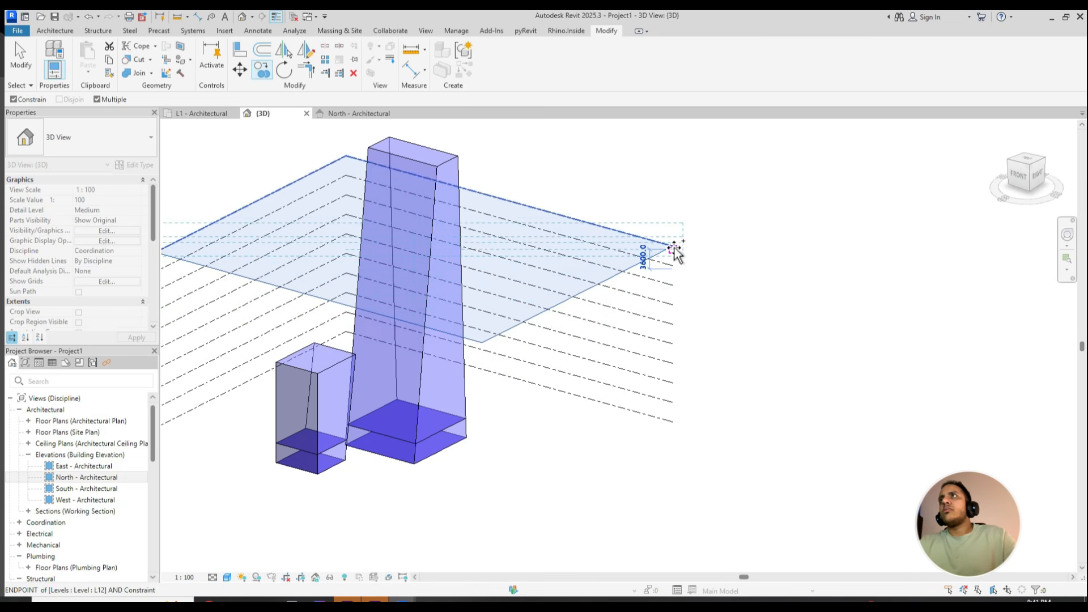
pyautogui.click(674, 250)
pyautogui.click(674, 230)
pyautogui.press('Escape')
pyautogui.press('Escape')
# - Add mass floors at levels L3 through L14 to the tower mass
pyautogui.keyDown('shift'); pyautogui.moveTo(674, 218); pyautogui.dragTo(547, 371, button='middle'); pyautogui.keyUp('shift')
pyautogui.moveTo(426, 378); pyautogui.dragTo(543, 399, button='middle')
pyautogui.click(542, 399)
pyautogui.click(542, 62)
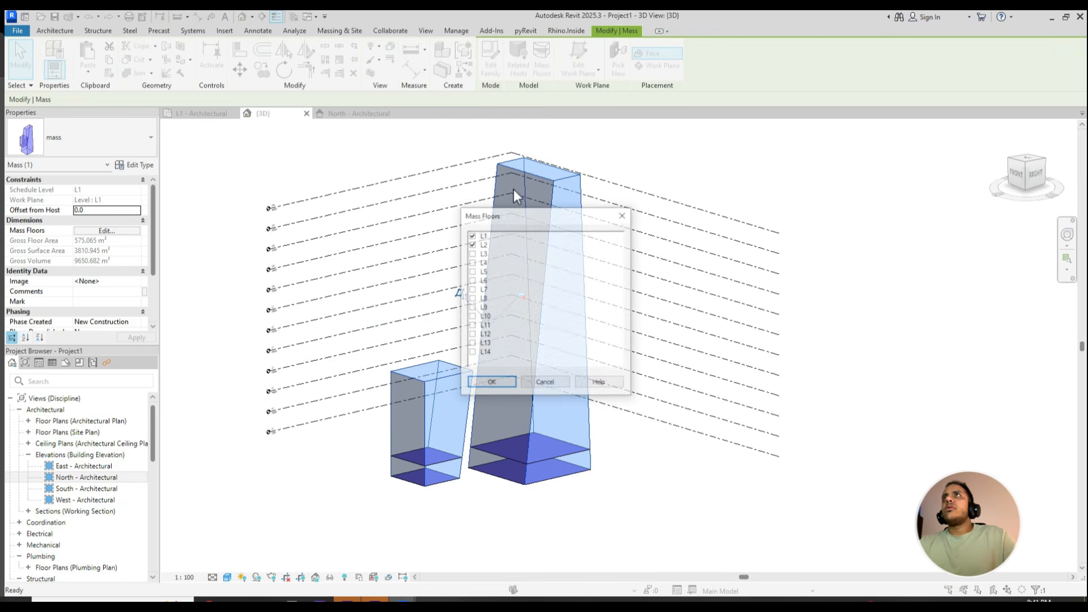
pyautogui.keyDown('shift'); pyautogui.click(485, 352); pyautogui.keyUp('shift')
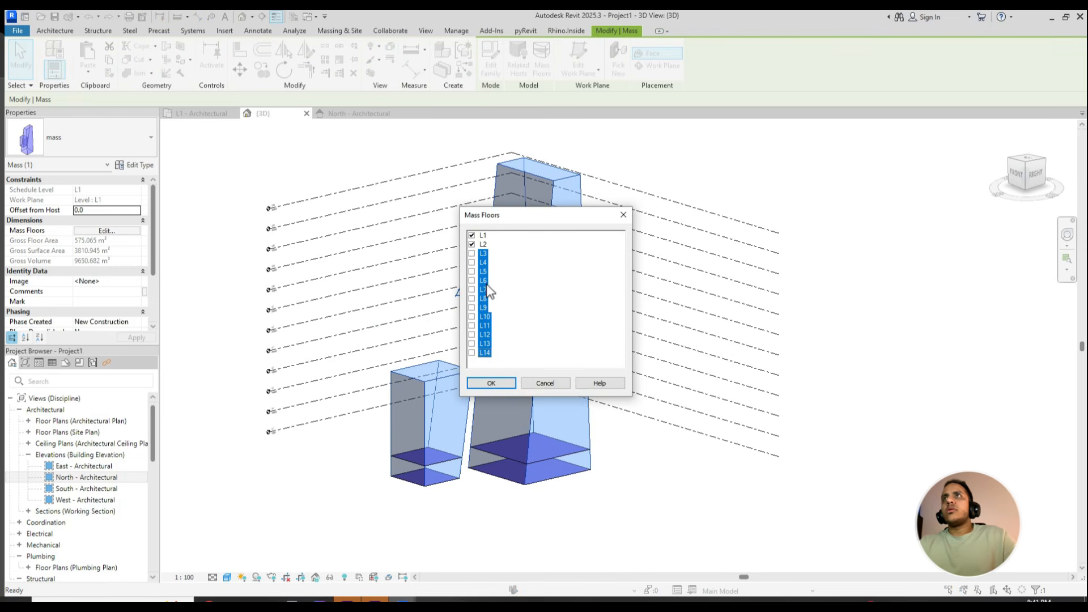
pyautogui.click(485, 383)
# - Clear the mass selection, inspect the floors in 3D, and bring the Rhino window back beside Revit
pyautogui.keyDown('shift'); pyautogui.moveTo(587, 481); pyautogui.dragTo(652, 477, button='middle'); pyautogui.keyUp('shift')
pyautogui.click(646, 476)
pyautogui.moveTo(635, 475); pyautogui.dragTo(391, 480, button='middle')
pyautogui.click(452, 586)
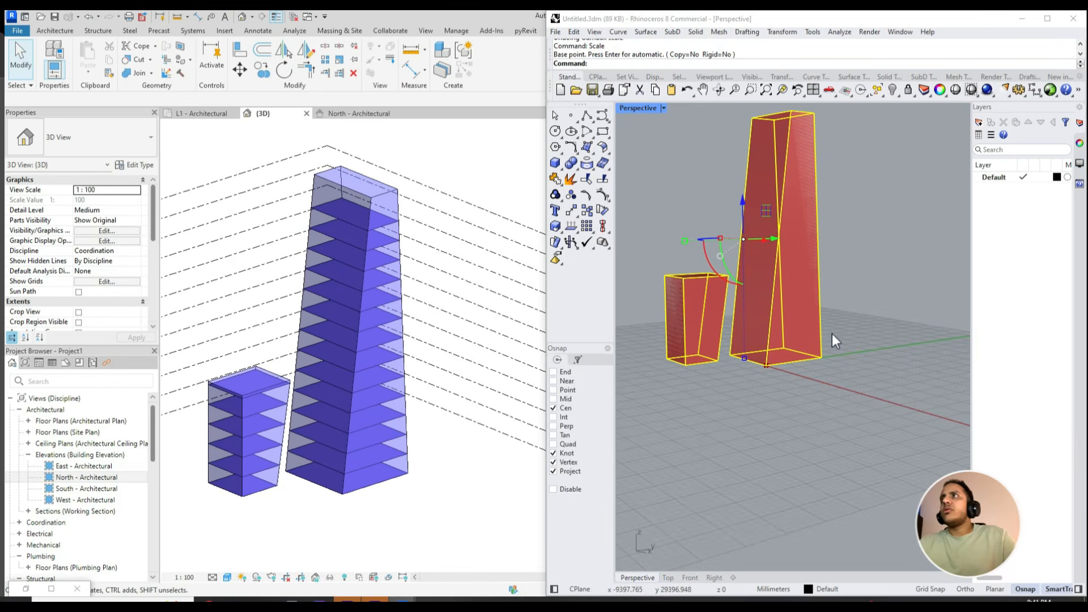
# - Move the large tower's side face outward by about 16,600 mm in Rhino, then check the Revit mass in 3D
pyautogui.moveTo(831, 333); pyautogui.dragTo(827, 341, button='right')
pyautogui.click(827, 342)
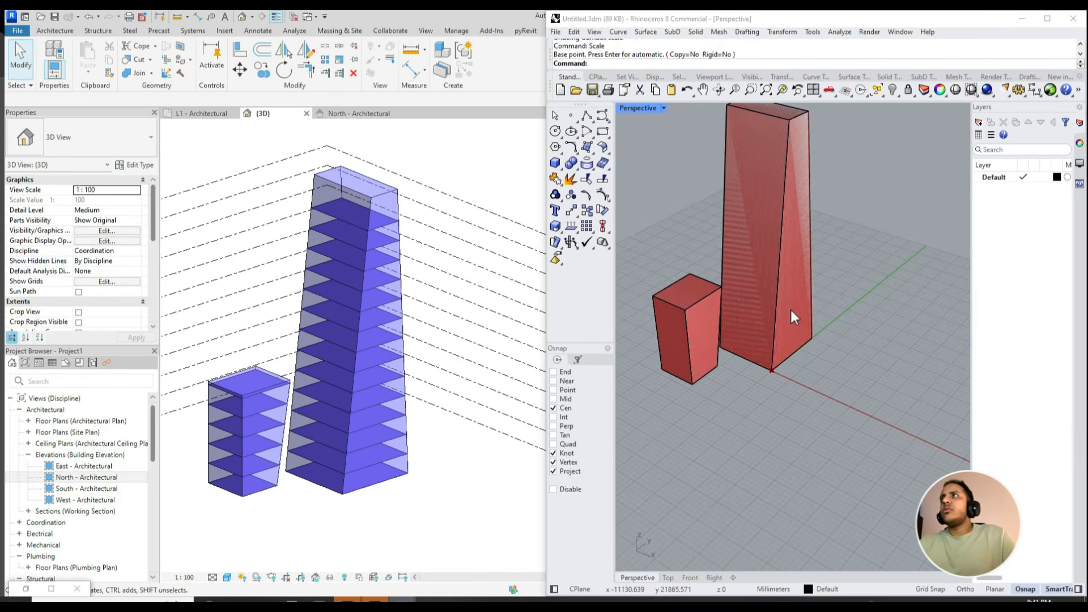
pyautogui.keyDown('ctrl'); pyautogui.keyDown('shift'); pyautogui.click(791, 309); pyautogui.keyUp('shift'); pyautogui.keyUp('ctrl')
pyautogui.scroll(-2, 814, 279)
pyautogui.moveTo(834, 269); pyautogui.dragTo(886, 292)
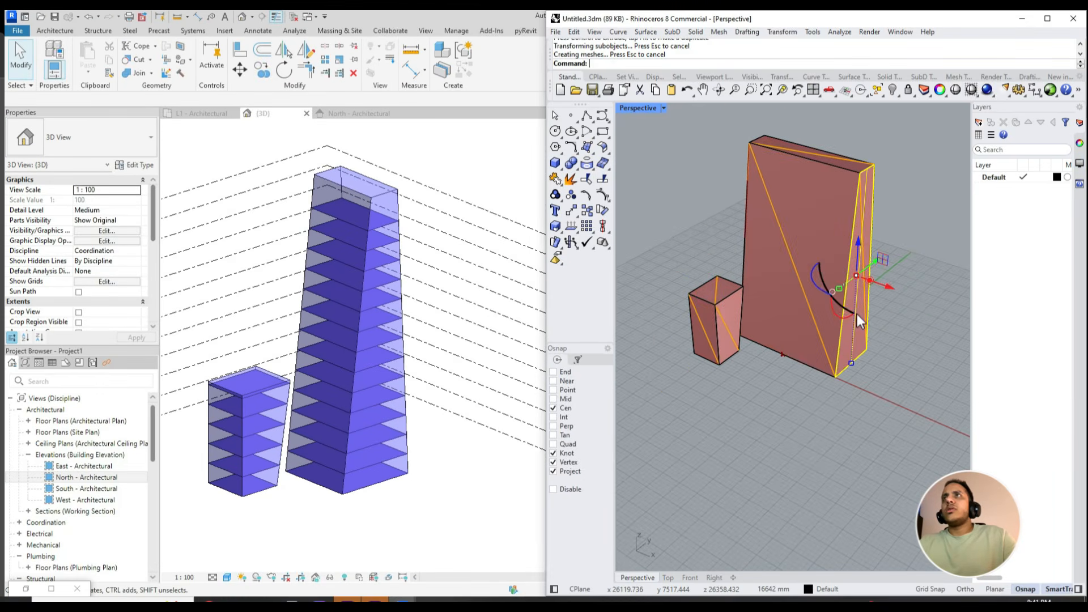
pyautogui.keyDown('shift'); pyautogui.moveTo(255, 487); pyautogui.dragTo(407, 478, button='middle'); pyautogui.keyUp('shift')
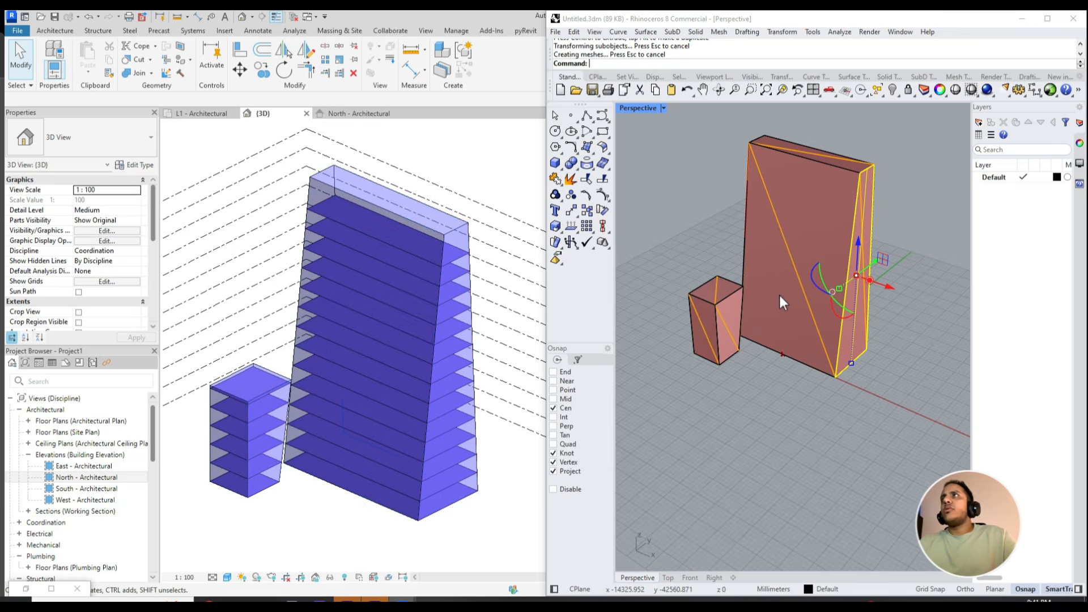
# - Undo the tower face move in Rhino and review the mass in the Revit 3D view
pyautogui.moveTo(339, 416)
pyautogui.keyDown('shift'); pyautogui.mouseDown(button='middle')
pyautogui.moveTo(367, 440)
pyautogui.moveTo(342, 431)
pyautogui.moveTo(343, 413)
pyautogui.mouseUp(button='middle'); pyautogui.keyUp('shift')
pyautogui.hotkey('ctrl', 'z')
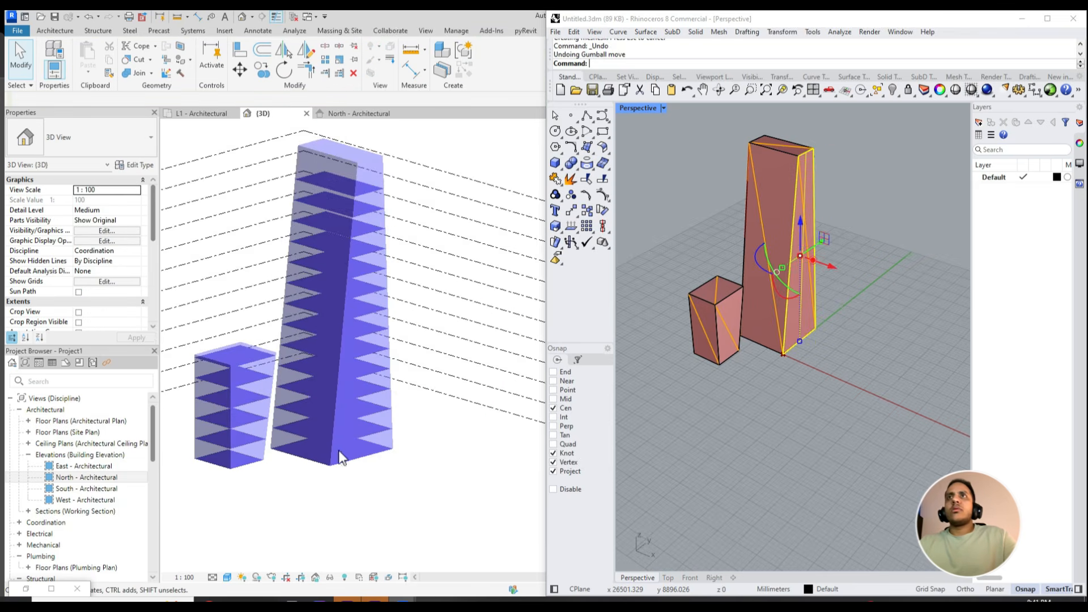
pyautogui.keyDown('shift'); pyautogui.moveTo(368, 459); pyautogui.dragTo(544, 422, button='middle'); pyautogui.keyUp('shift')
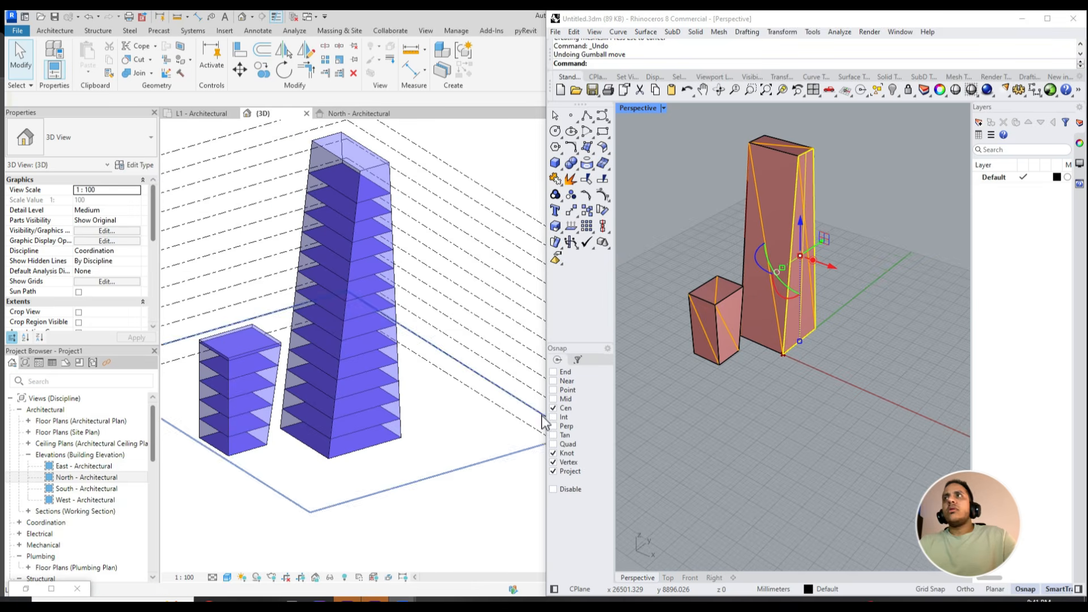
# - Delete the small tower solid in Rhino and select the remaining large tower
pyautogui.click(715, 339)
pyautogui.press('Delete')
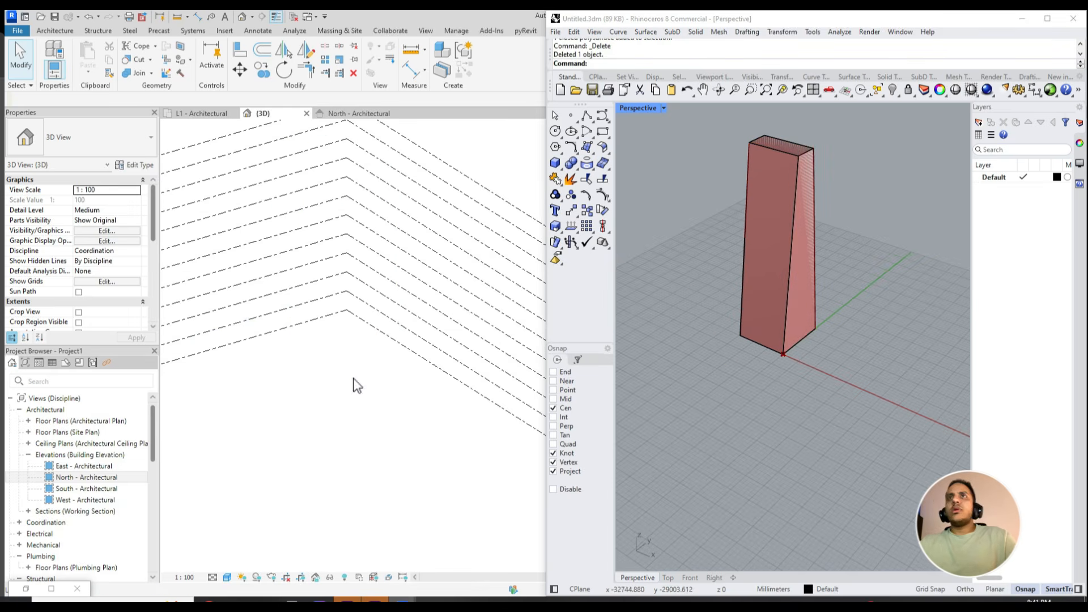
pyautogui.scroll(1, 783, 310)
pyautogui.click(782, 311)
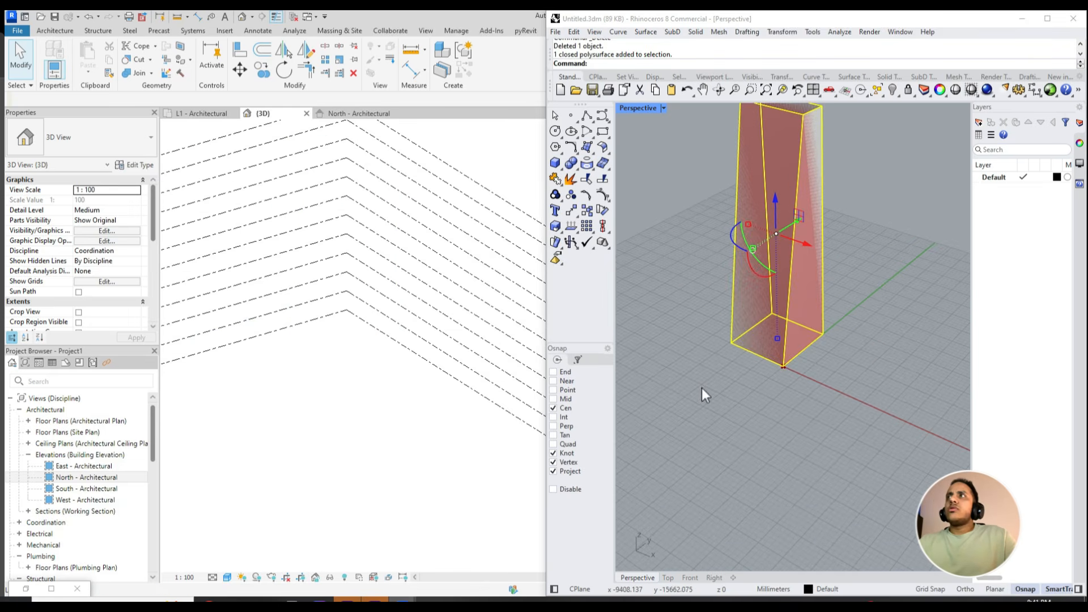
pyautogui.scroll(-2, 720, 397)
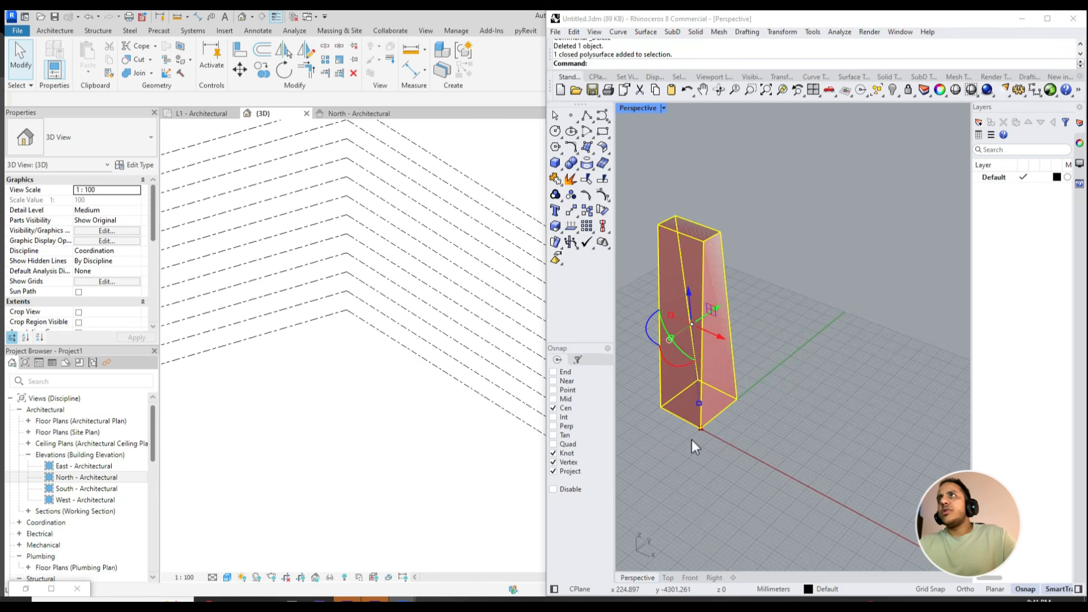
pyautogui.moveTo(691, 439); pyautogui.dragTo(743, 430, button='right')
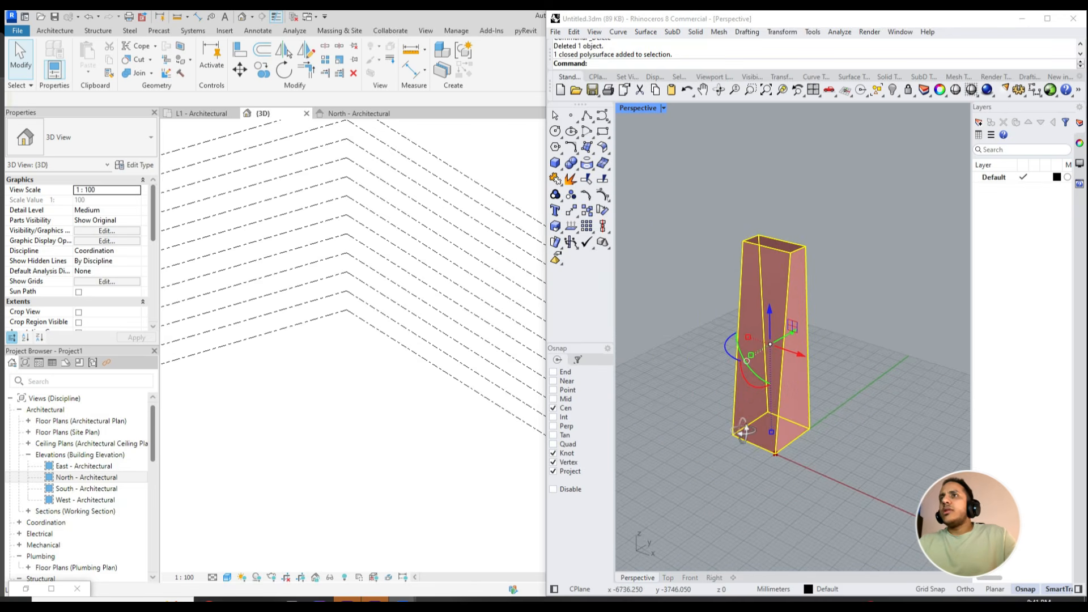
# - Bring back Grasshopper and set the large tower as the single geometry of the family component, then minimize the window
pyautogui.click(54, 587)
pyautogui.moveTo(424, 17); pyautogui.dragTo(478, 96)
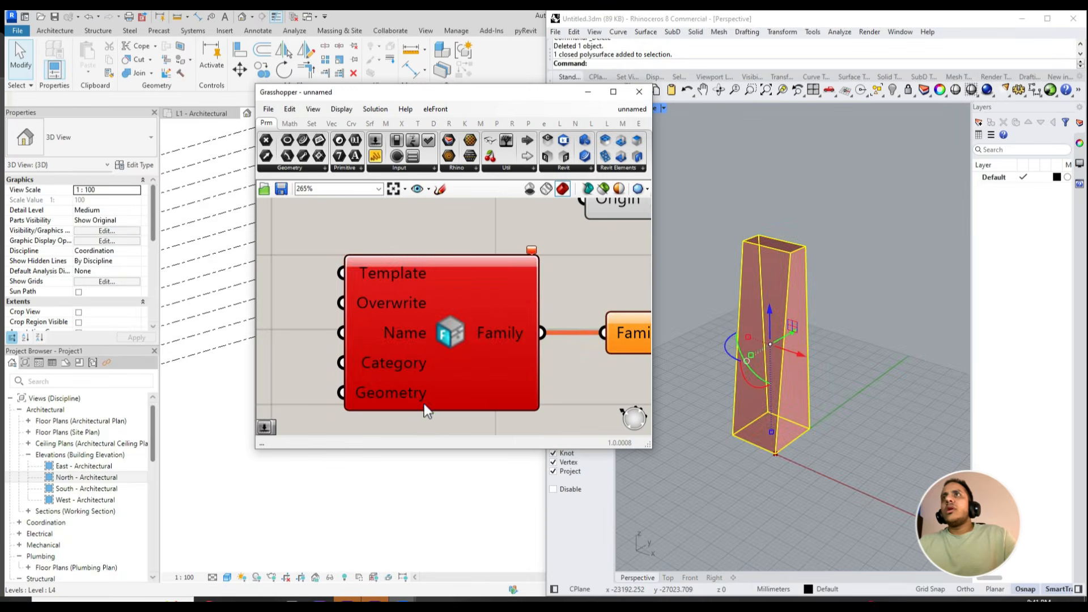
pyautogui.click(397, 401)
pyautogui.rightClick(397, 401)
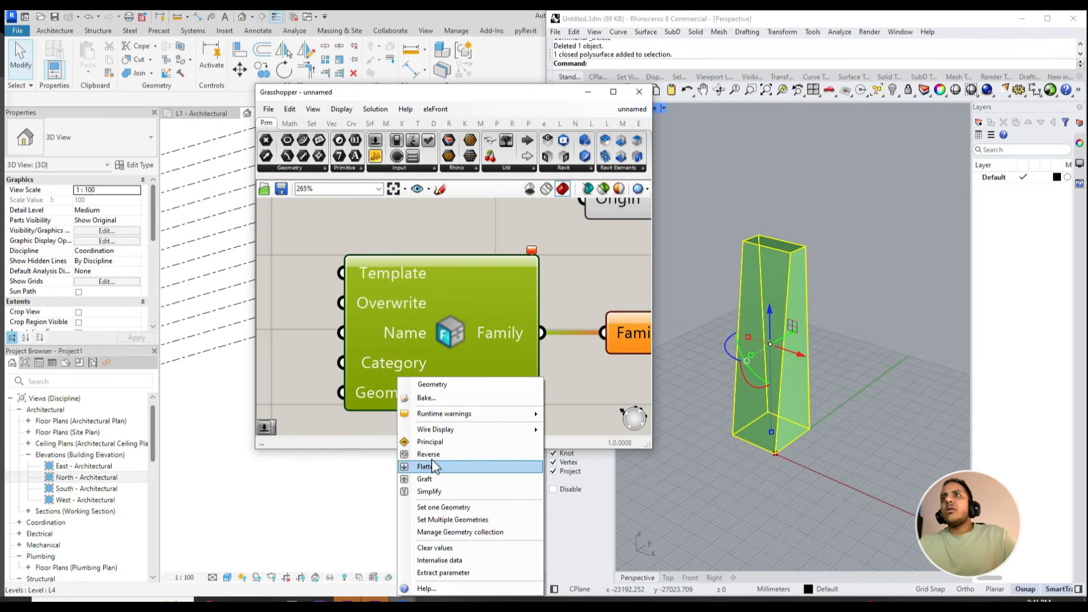
pyautogui.click(447, 512)
pyautogui.click(773, 386)
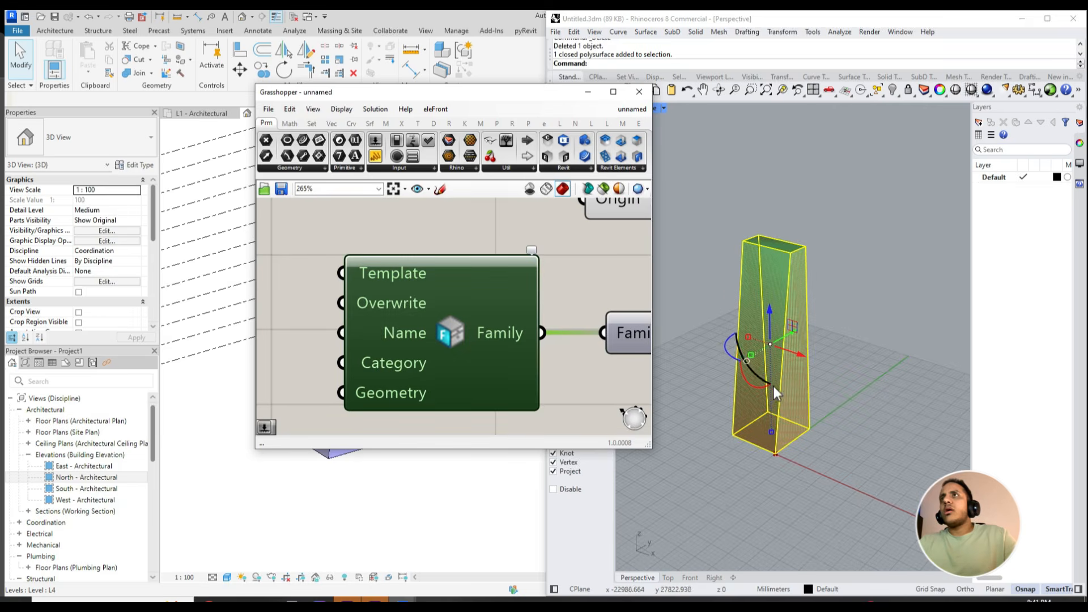
pyautogui.click(588, 91)
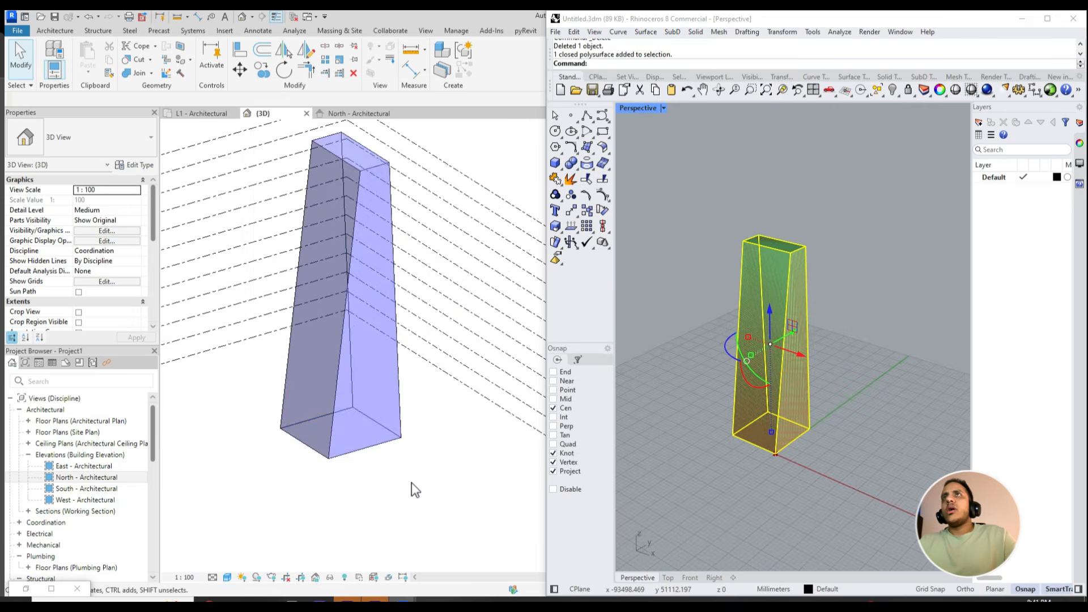
# - Reopen Grasshopper and extract the family component's Geometry input as a separate parameter
pyautogui.click(52, 588)
pyautogui.moveTo(558, 18); pyautogui.dragTo(774, 142)
pyautogui.moveTo(770, 440); pyautogui.dragTo(833, 402)
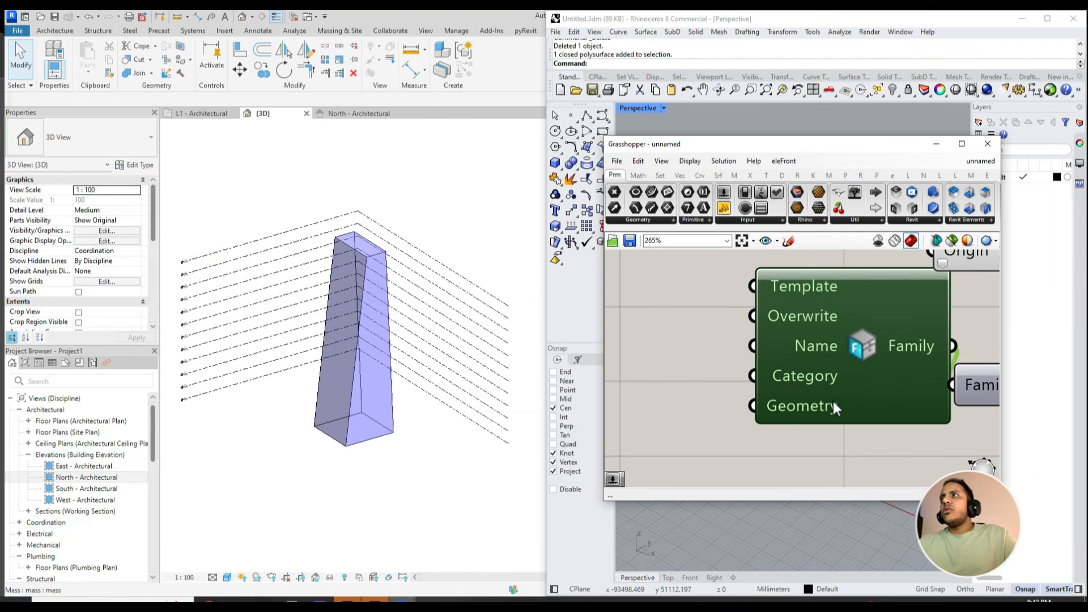
pyautogui.rightClick(816, 405)
pyautogui.click(859, 573)
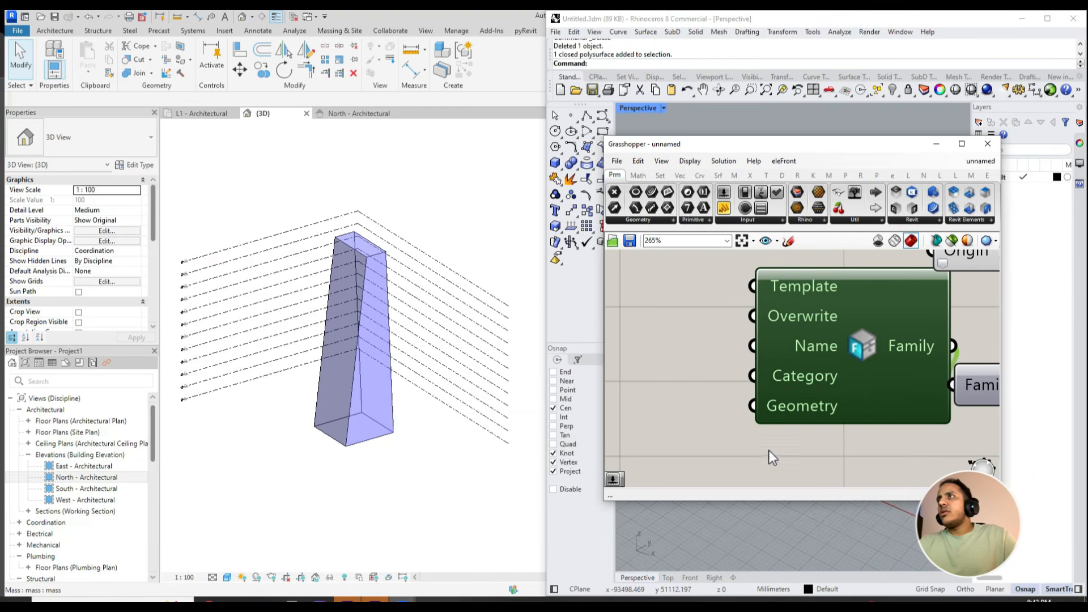
# - Try adding a duplicate geometry parameter as a second input for the family component, then delete the duplicate
pyautogui.scroll(-4, 736, 431)
pyautogui.keyDown('alt'); pyautogui.moveTo(696, 357); pyautogui.dragTo(694, 404); pyautogui.keyUp('alt')
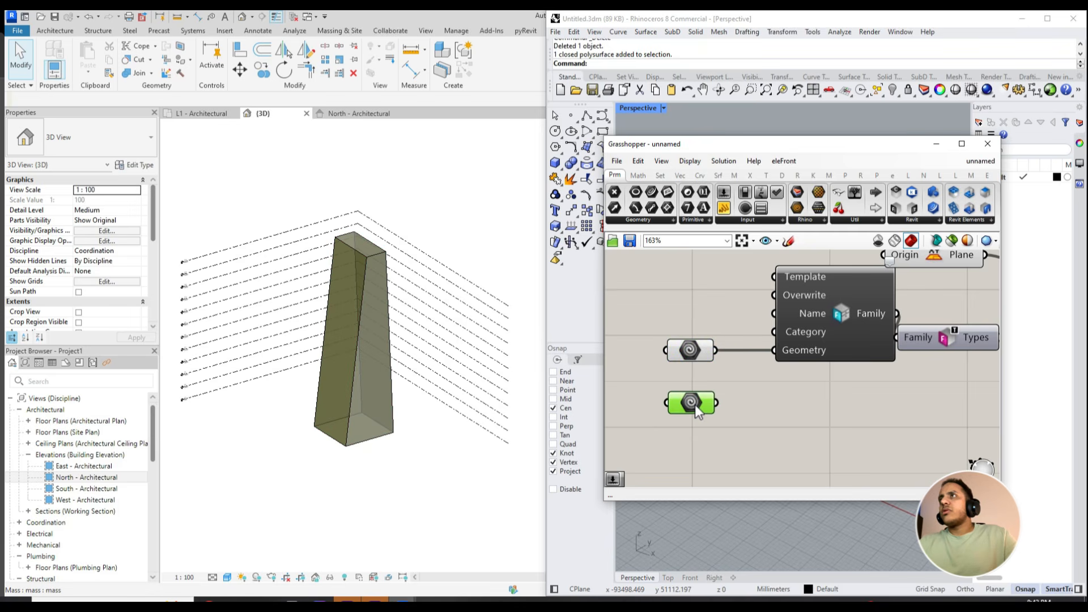
pyautogui.rightClick(682, 403)
pyautogui.click(722, 516)
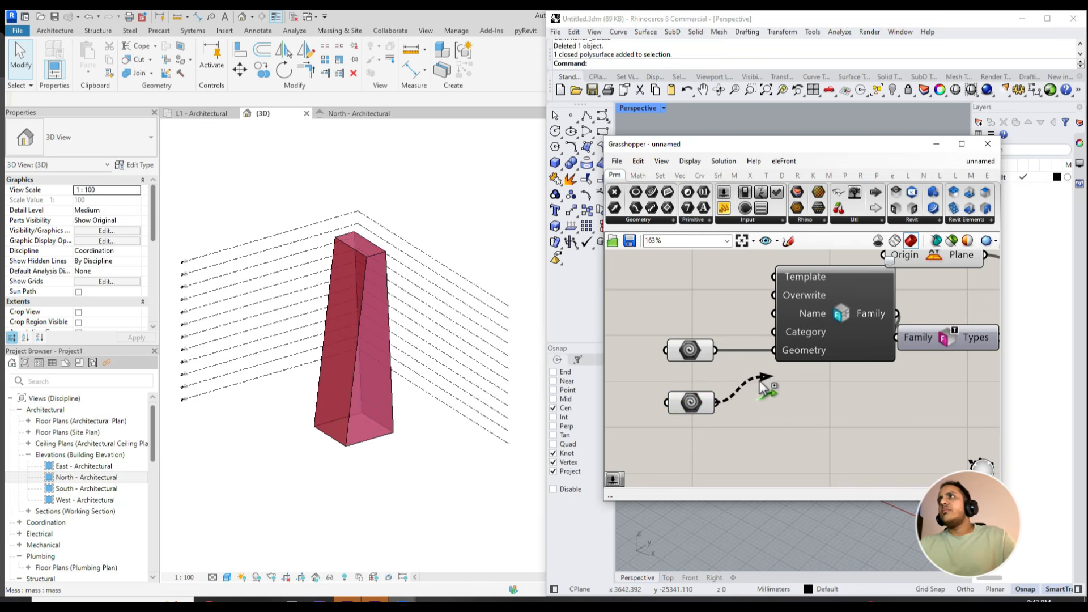
pyautogui.click(690, 402)
pyautogui.press('Delete')
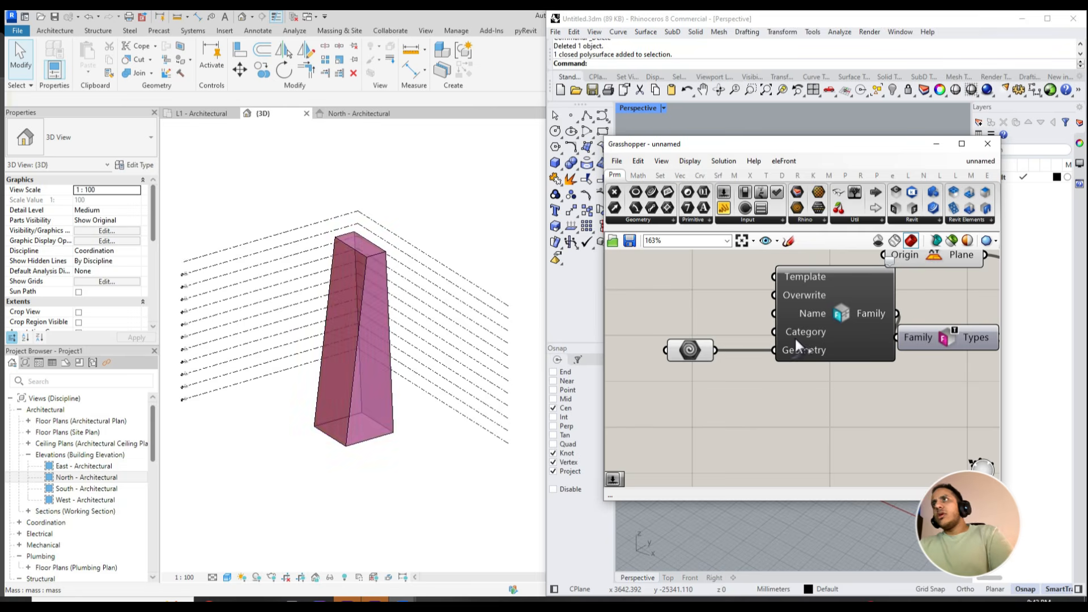
# - Minimize Grasshopper and add mass floors at the project levels to the tower mass in Revit
pyautogui.click(689, 350)
pyautogui.click(936, 145)
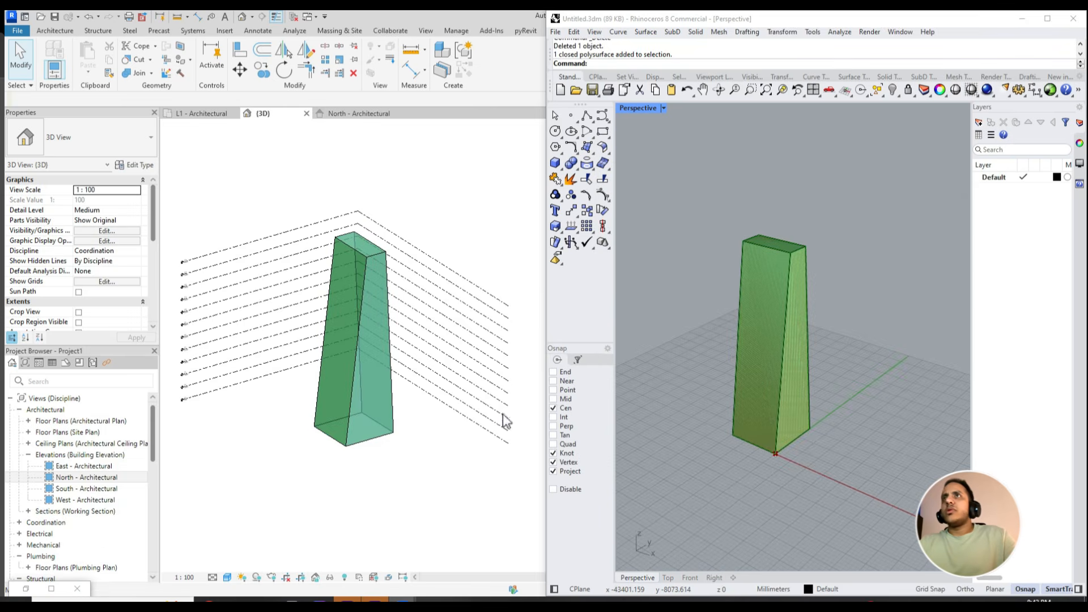
pyautogui.click(387, 415)
pyautogui.click(539, 71)
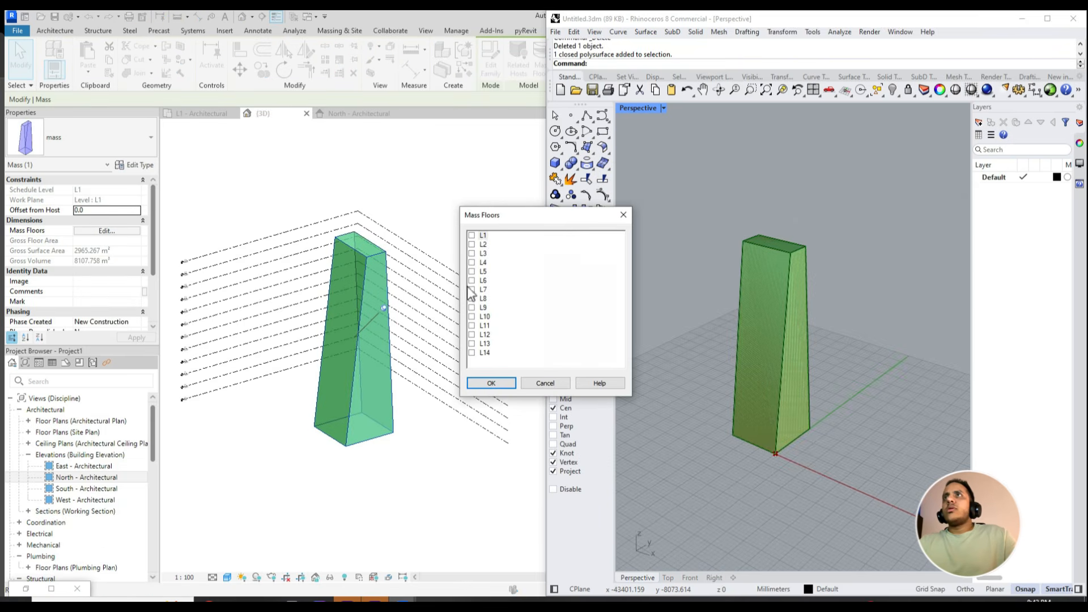
pyautogui.click(491, 383)
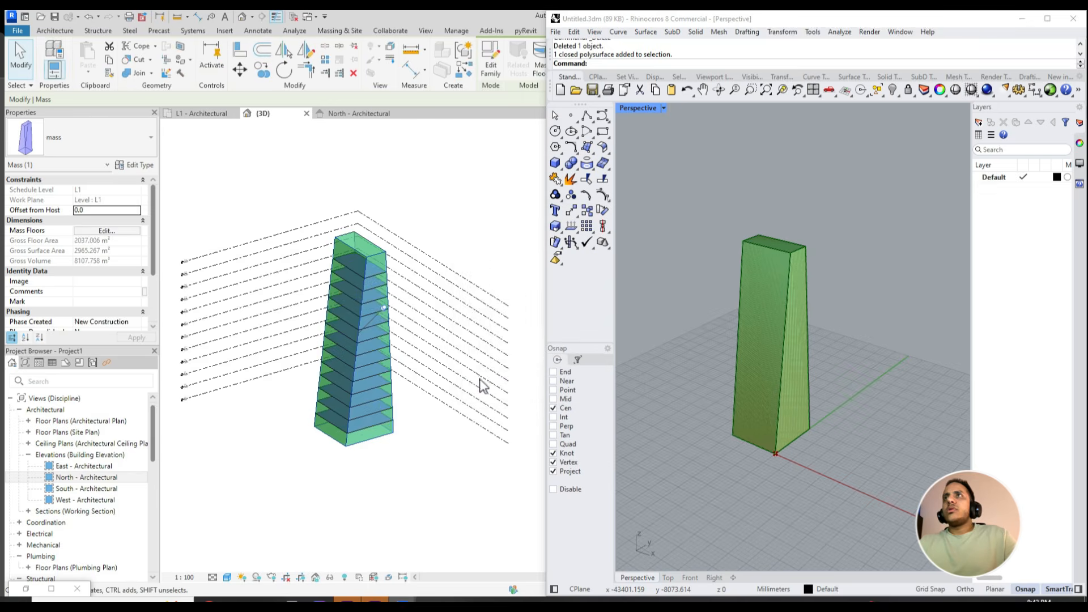
pyautogui.click(216, 172)
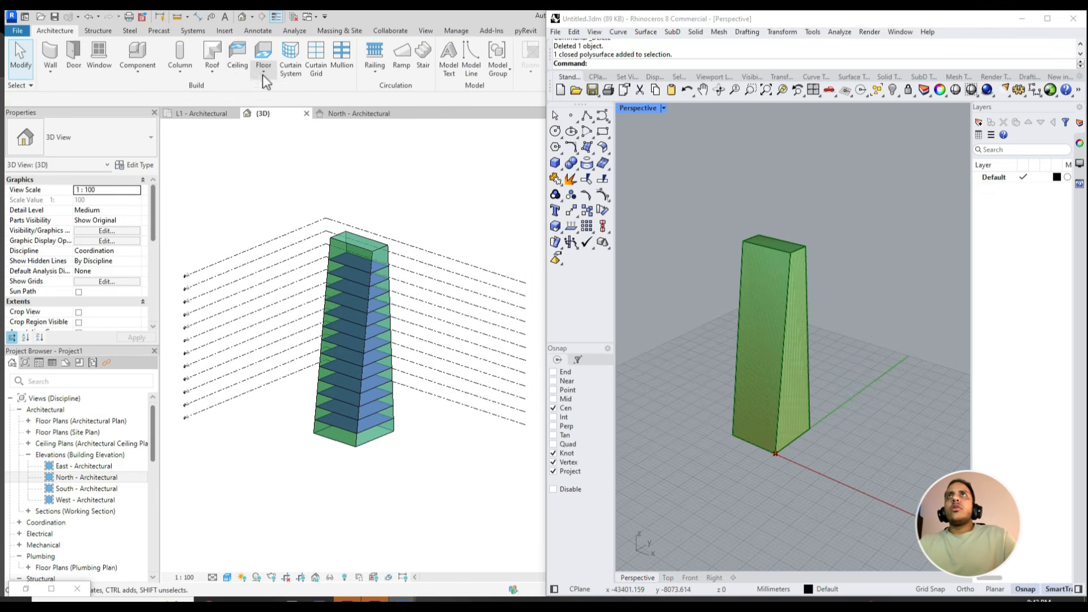
# - Create a 1500 x 3000mm curtain system by face on one side of the tower mass
pyautogui.click(289, 59)
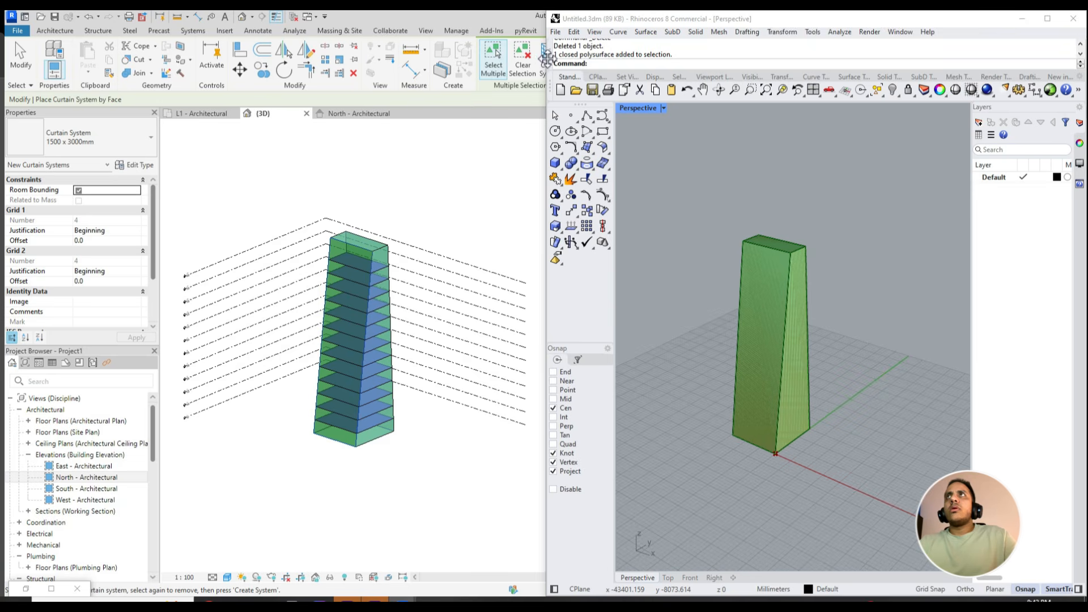
pyautogui.click(542, 67)
pyautogui.scroll(2, 355, 330)
pyautogui.press('Escape')
pyautogui.keyDown('shift'); pyautogui.moveTo(355, 330); pyautogui.dragTo(284, 397, button='middle'); pyautogui.keyUp('shift')
# - Set the 3D view's visual style to Hidden Line
pyautogui.click(227, 578)
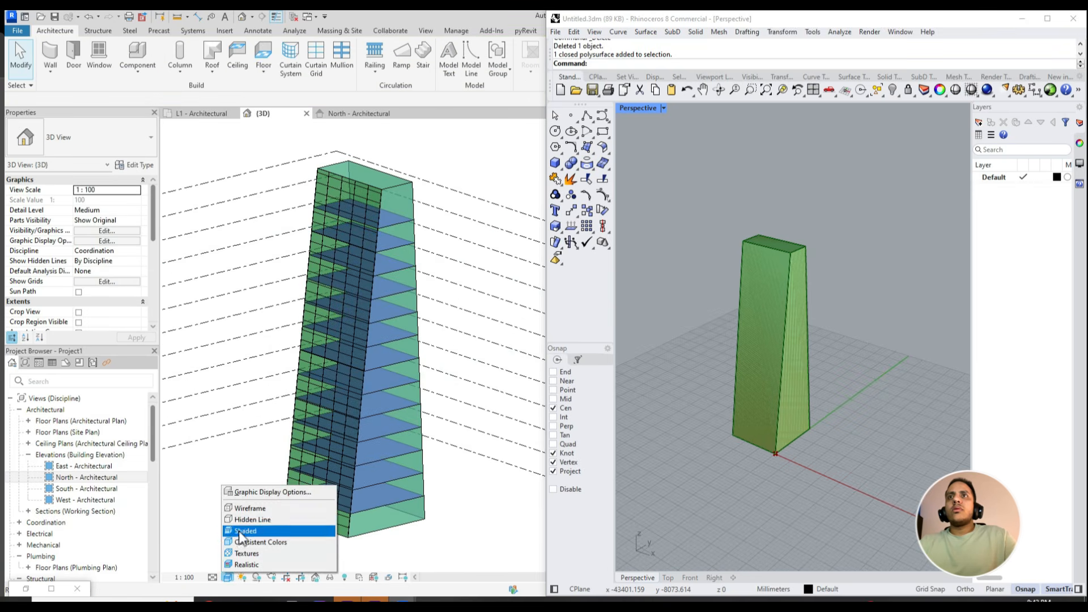
pyautogui.click(255, 518)
pyautogui.keyDown('shift'); pyautogui.moveTo(471, 501); pyautogui.dragTo(470, 533, button='middle'); pyautogui.keyUp('shift')
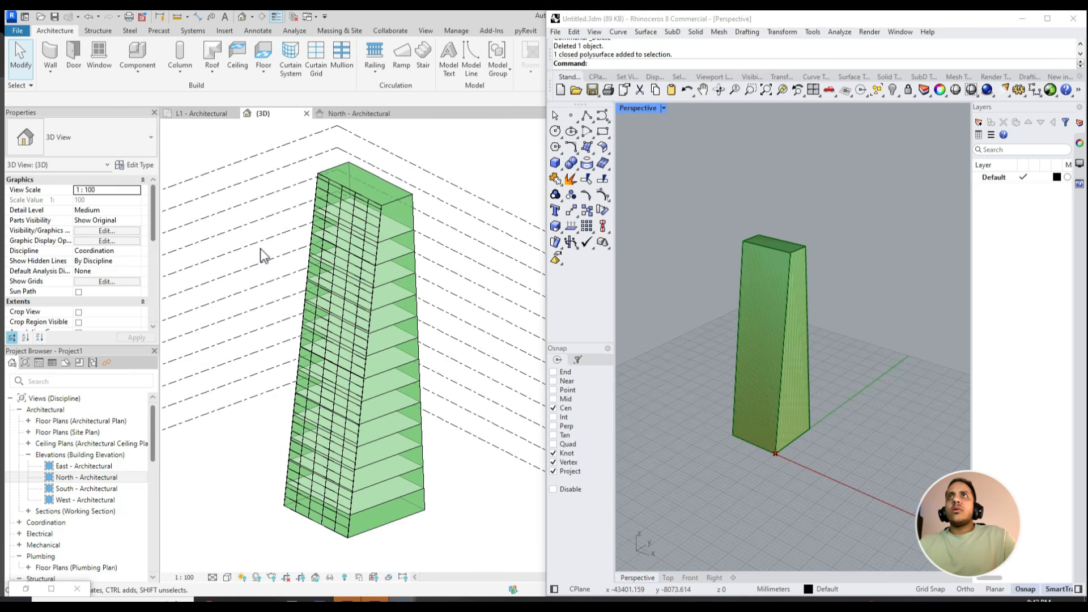
# - Place a Generic - 200mm wall by face on the side of the tower mass next to the curtain system
pyautogui.click(46, 55)
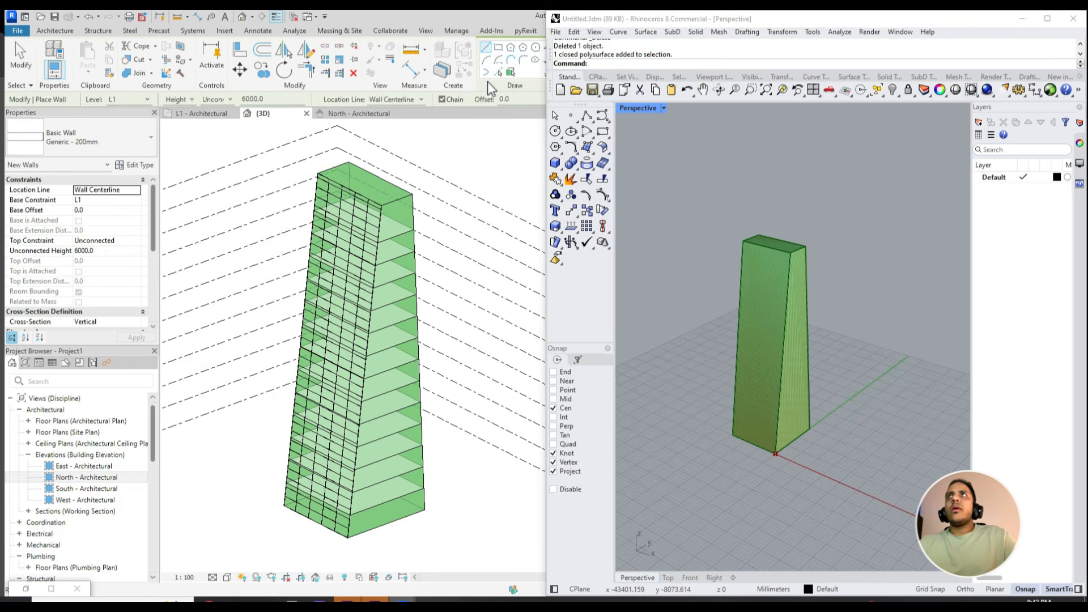
pyautogui.keyDown('shift'); pyautogui.moveTo(464, 508); pyautogui.dragTo(355, 510, button='middle'); pyautogui.keyUp('shift')
pyautogui.click(333, 469)
pyautogui.press('Delete')
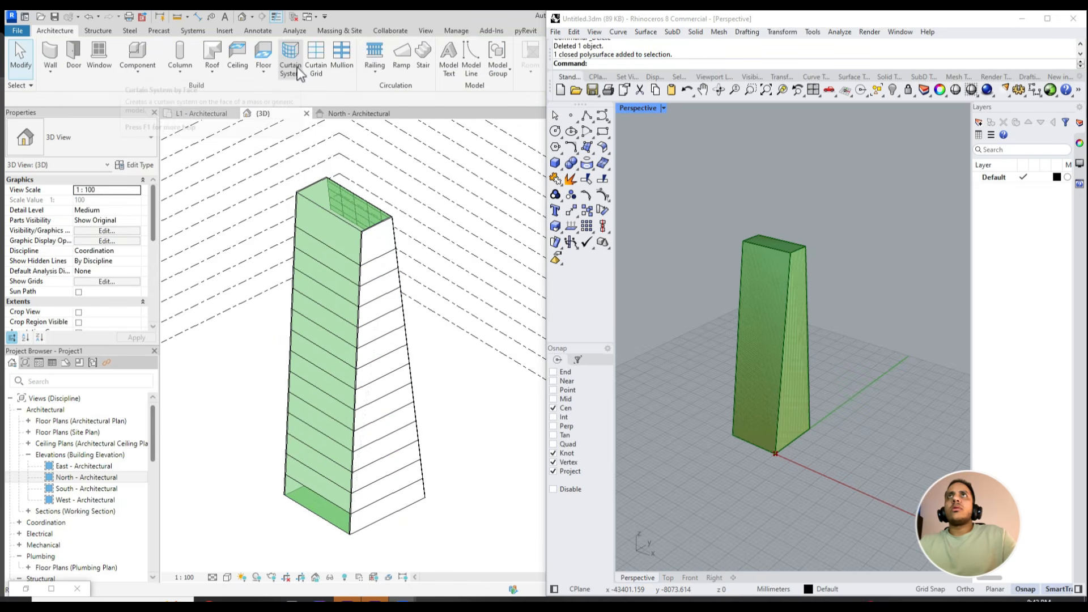
# - Try to place an M_Exterior Glazing curtain wall on the uncovered tower face, then delete the rejected element
pyautogui.press('w')
pyautogui.press('a')
pyautogui.moveTo(846, 17); pyautogui.dragTo(550, 17)
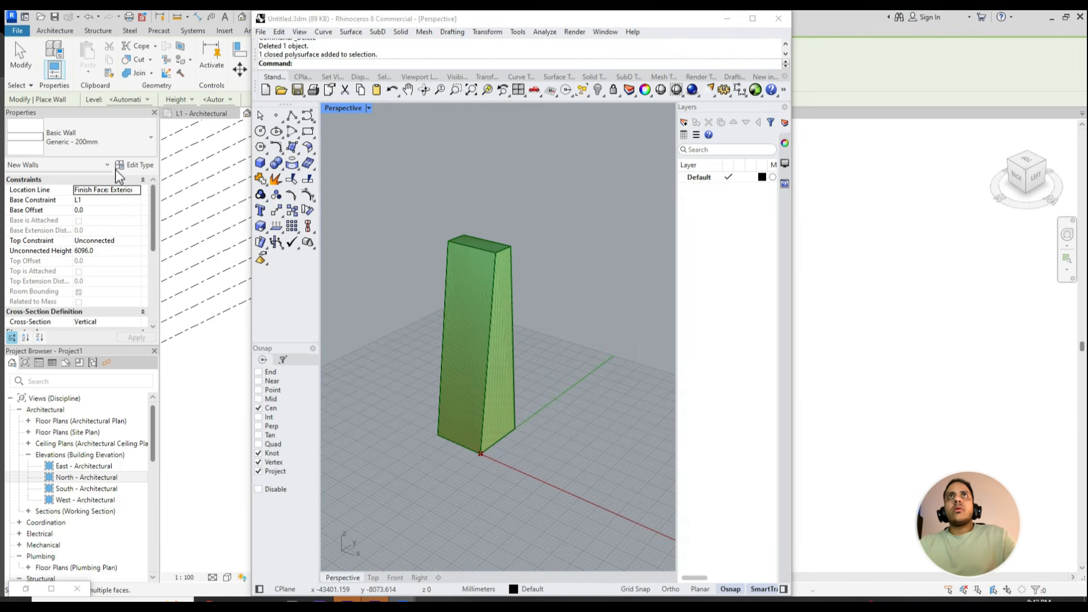
pyautogui.click(99, 140)
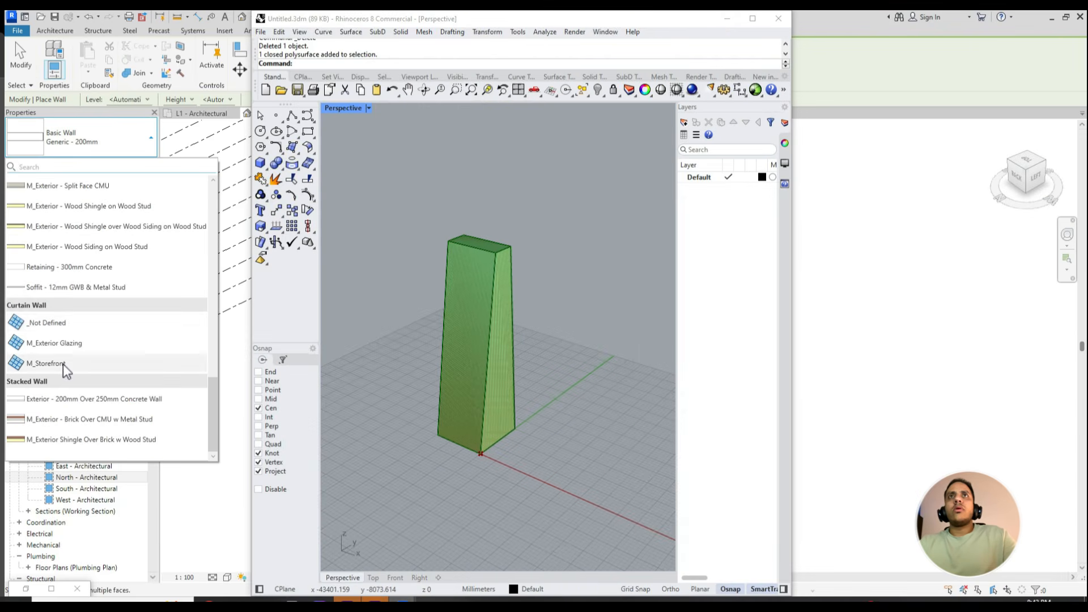
pyautogui.click(54, 343)
pyautogui.moveTo(371, 22); pyautogui.dragTo(810, 86)
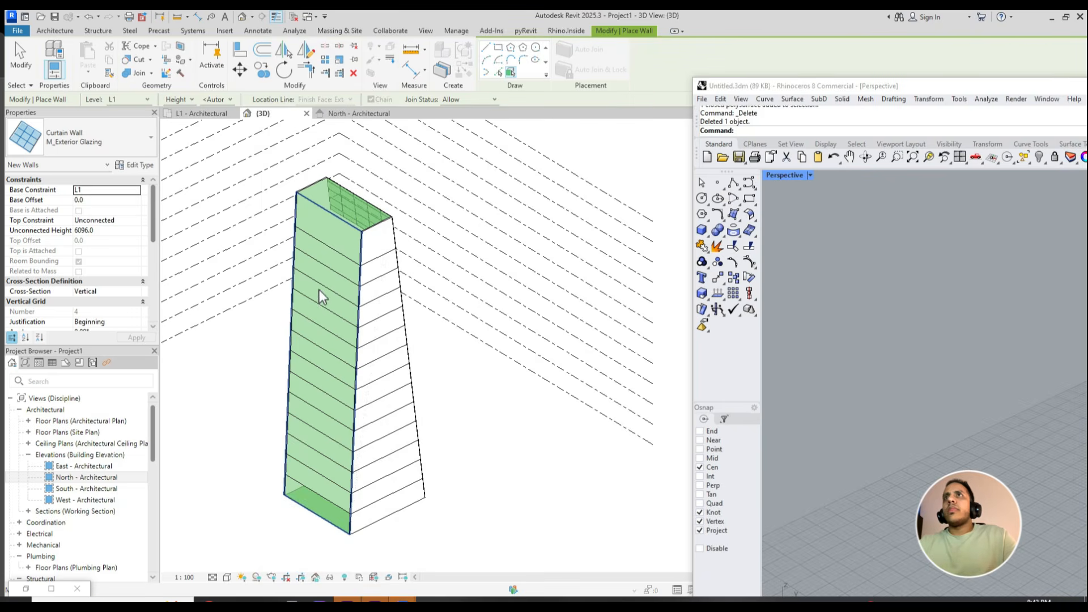
pyautogui.click(337, 356)
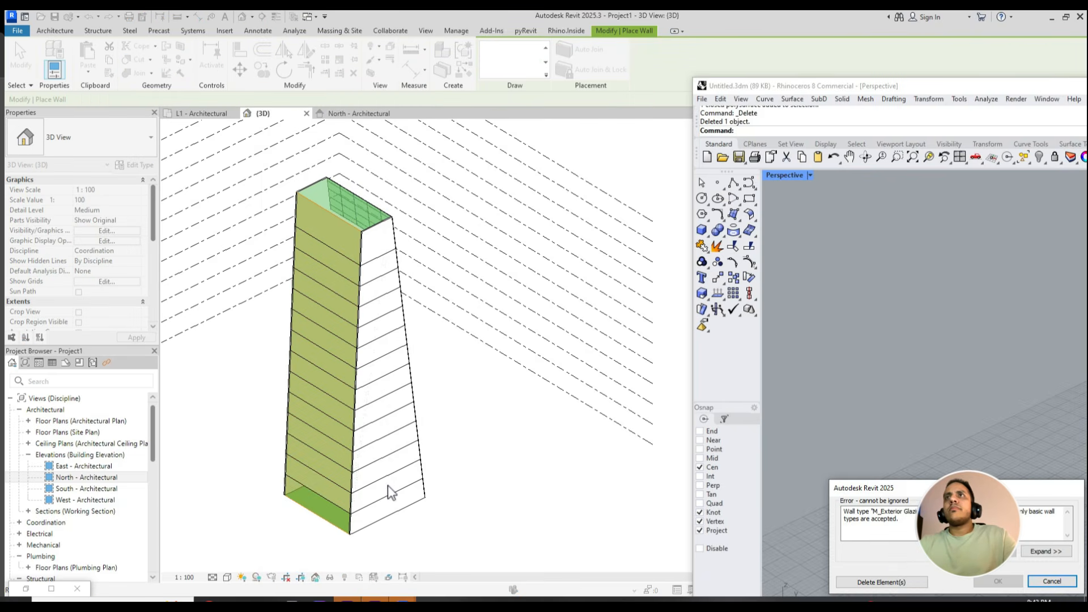
pyautogui.click(885, 582)
pyautogui.keyDown('shift'); pyautogui.moveTo(421, 462); pyautogui.dragTo(527, 439, button='middle'); pyautogui.keyUp('shift')
# - Create a second 1500 x 3000mm curtain system on the tower's uncovered side face and inspect the facade in 3D
pyautogui.click(290, 63)
pyautogui.keyDown('shift'); pyautogui.moveTo(418, 394); pyautogui.dragTo(376, 500, button='middle'); pyautogui.keyUp('shift')
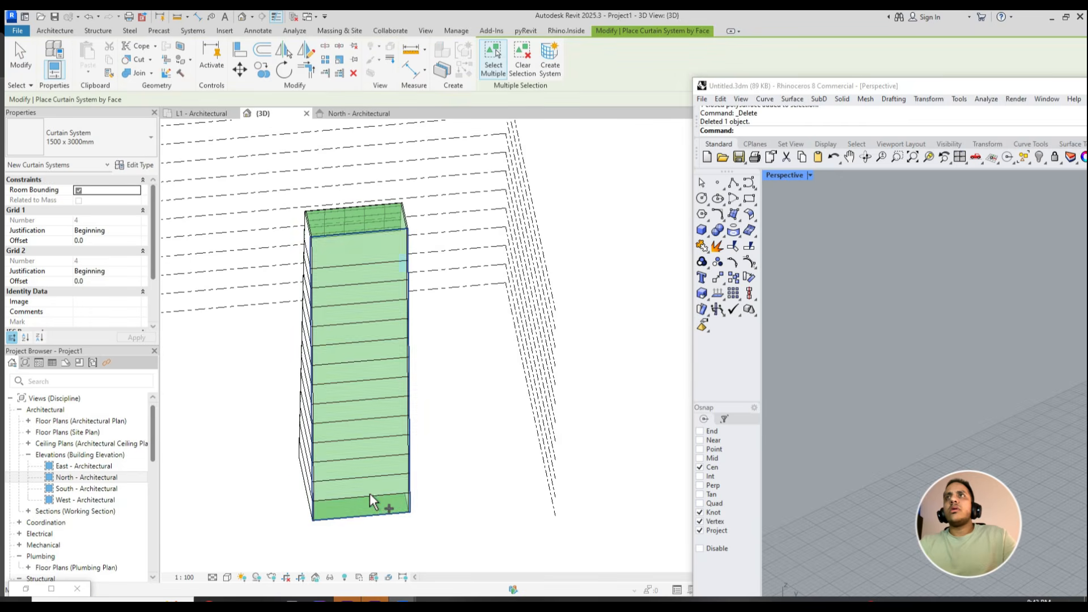
pyautogui.press('Escape')
pyautogui.keyDown('shift'); pyautogui.moveTo(338, 429); pyautogui.dragTo(451, 263, button='middle'); pyautogui.keyUp('shift')
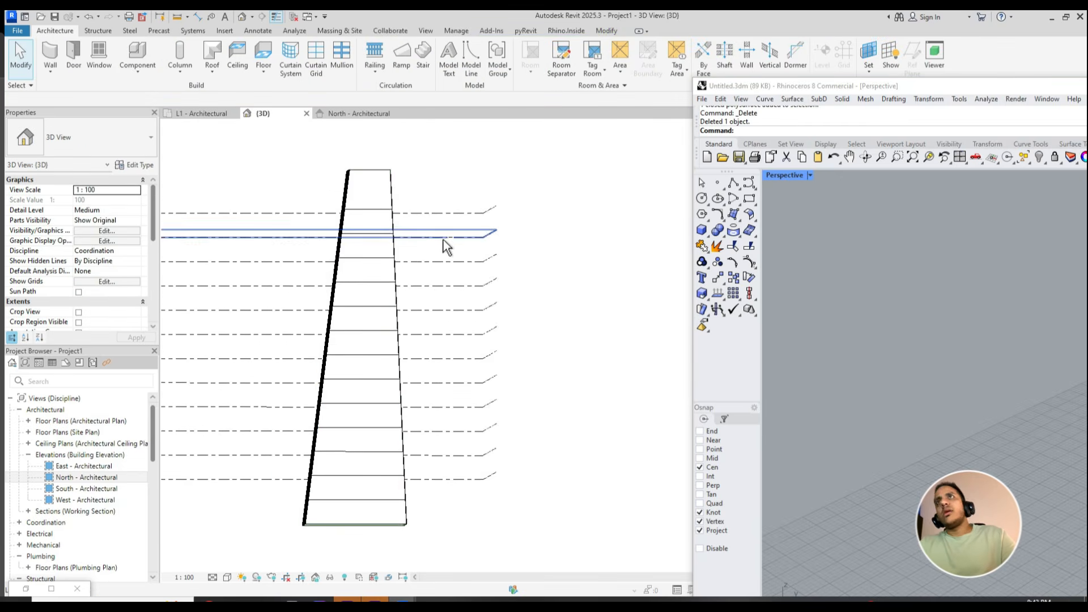
pyautogui.keyDown('shift'); pyautogui.moveTo(400, 291); pyautogui.dragTo(290, 187, button='middle'); pyautogui.keyUp('shift')
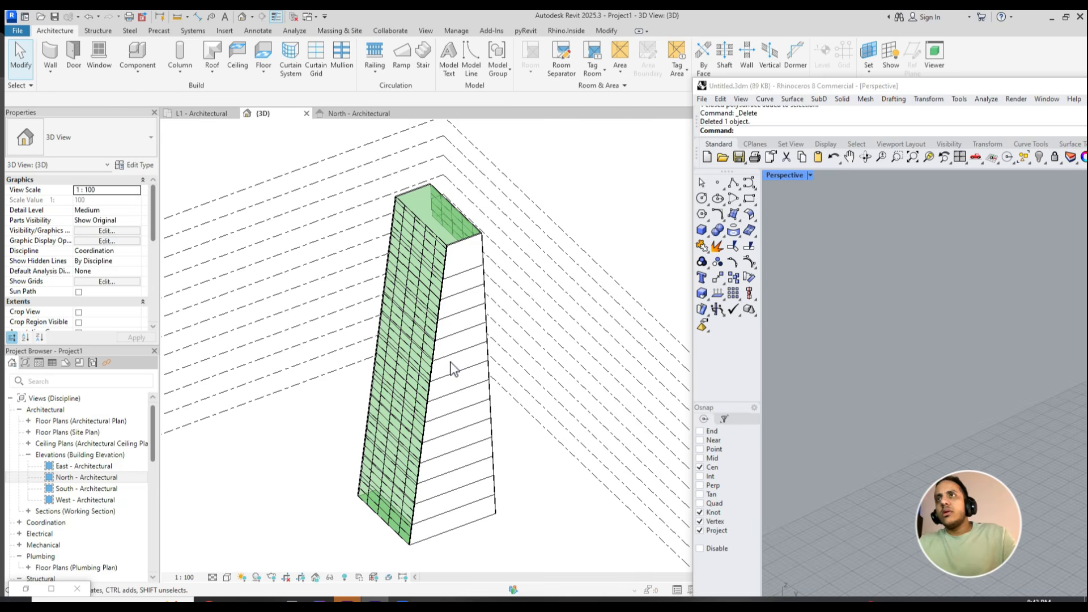
pyautogui.keyDown('shift'); pyautogui.moveTo(314, 503); pyautogui.dragTo(447, 454, button='middle'); pyautogui.keyUp('shift')
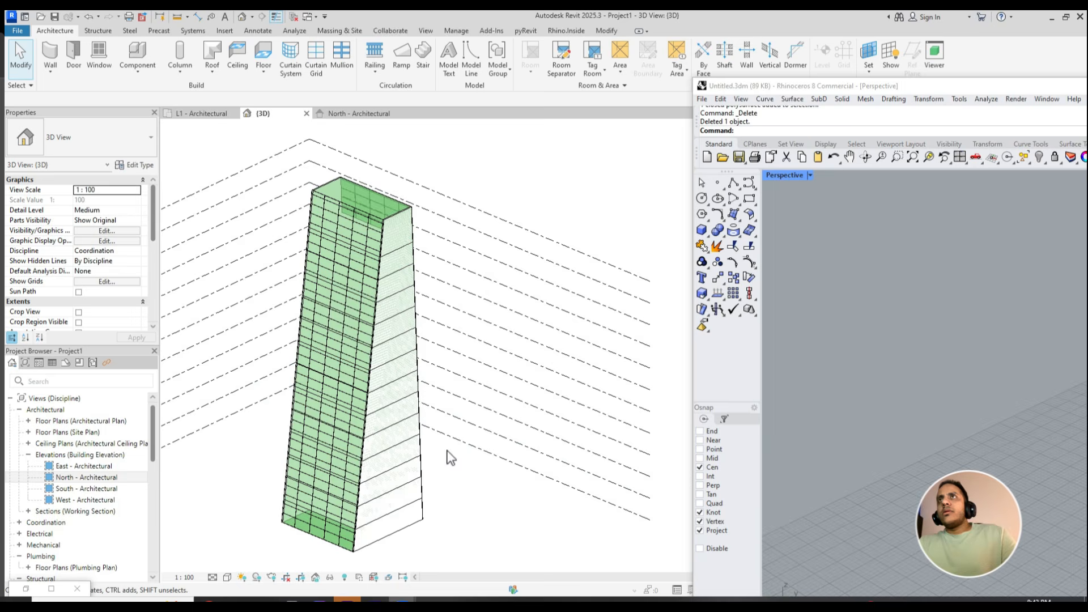
# - Temporarily hide the tower mass in the 3D view and check what remains shown
pyautogui.click(363, 201)
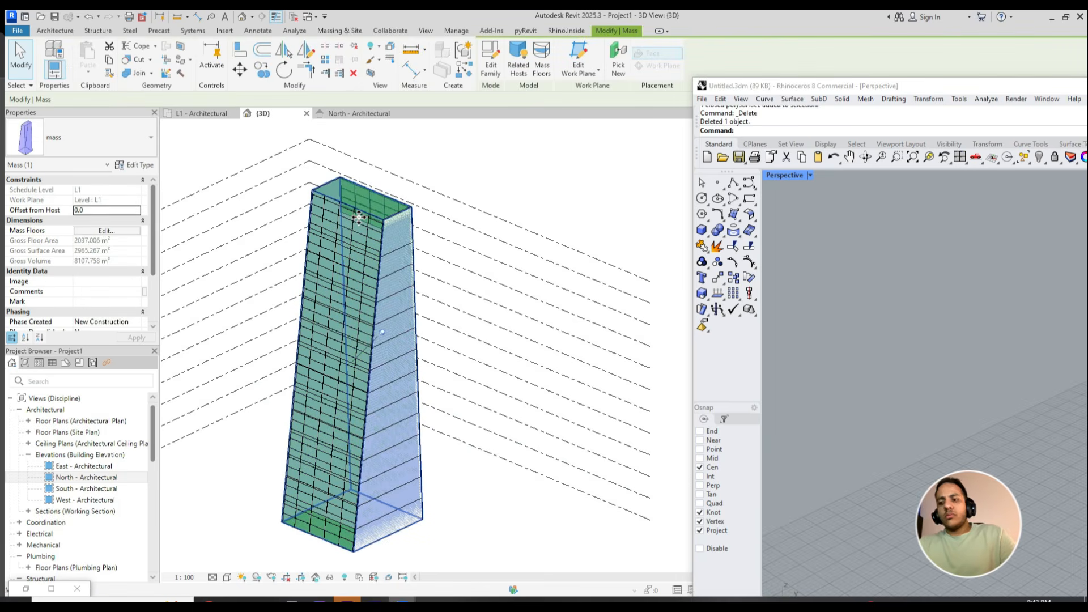
pyautogui.press('h')
pyautogui.press('h')
pyautogui.scroll(-1, 418, 341)
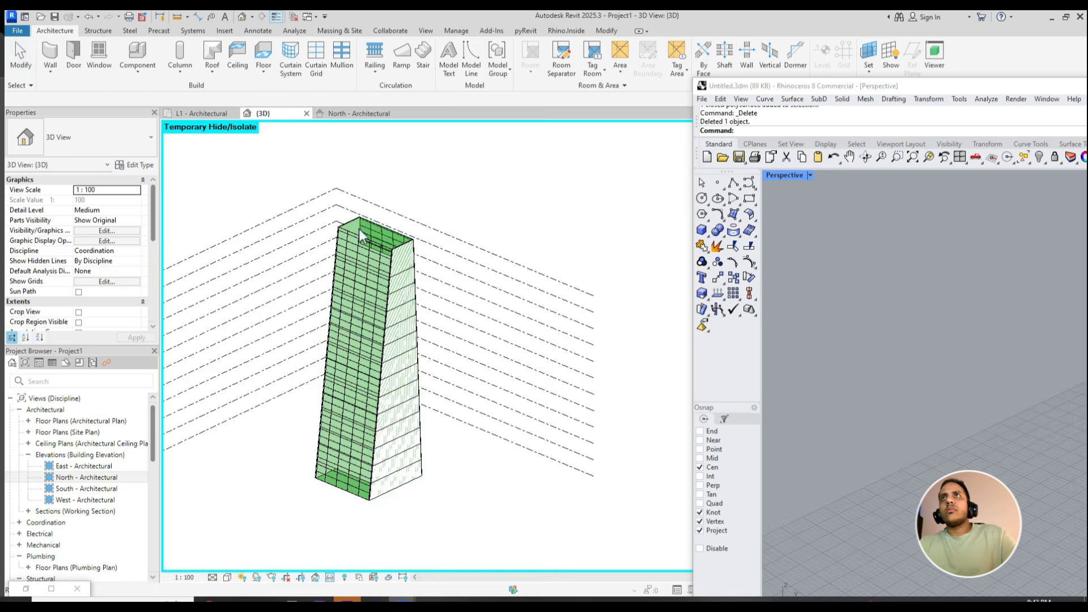
pyautogui.scroll(2, 325, 170)
pyautogui.click(324, 175)
pyautogui.press('Escape')
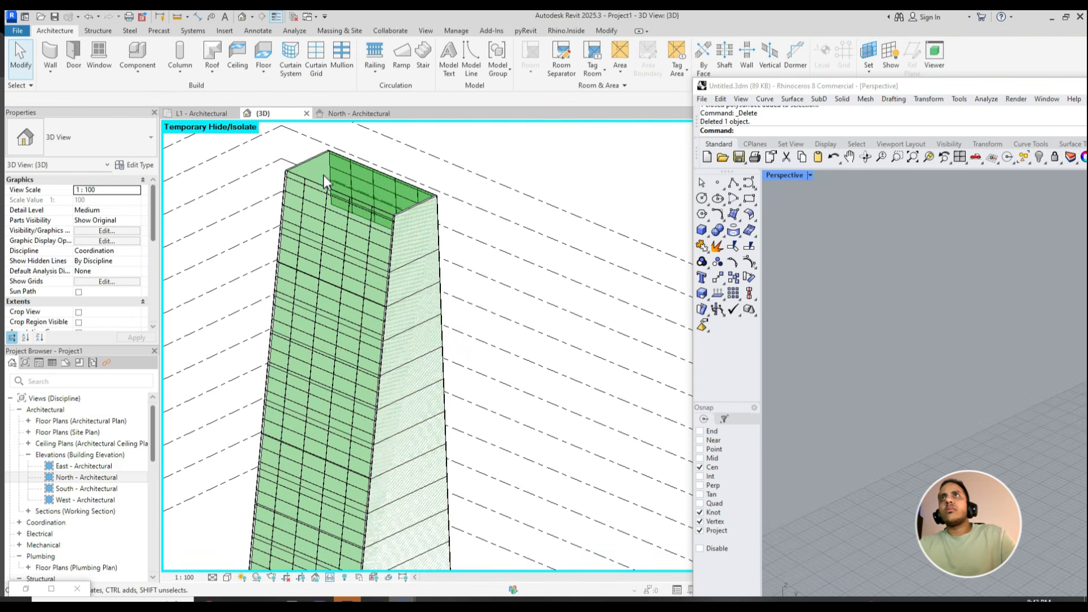
# - Switch to Grasshopper, turn off the preview of all the tower-family components, and return to the Revit 3D view
pyautogui.doubleClick(113, 583)
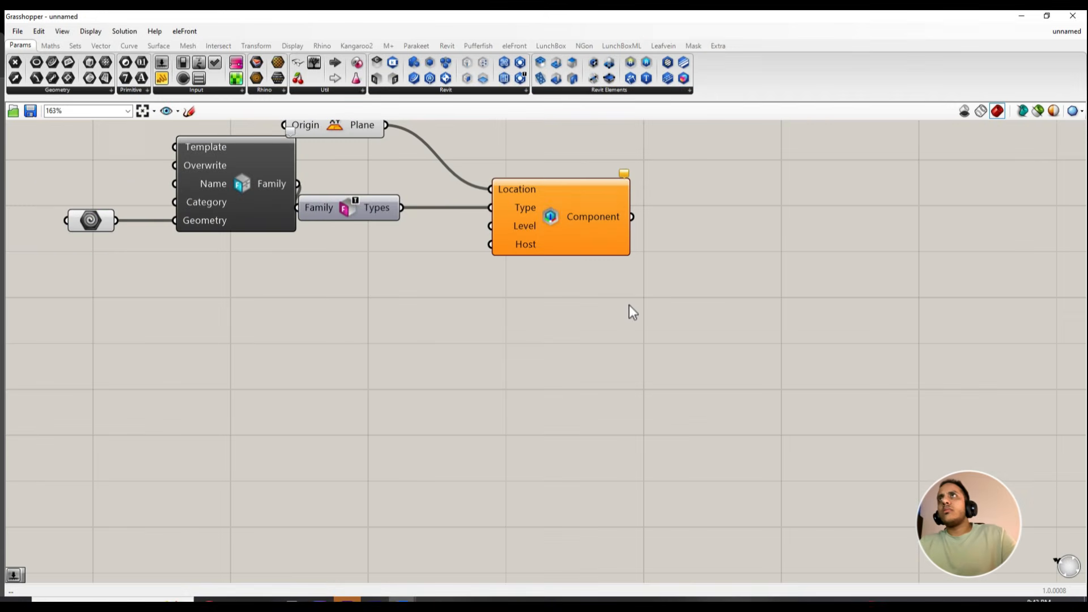
pyautogui.moveTo(673, 161); pyautogui.dragTo(107, 340)
pyautogui.middleClick(515, 245)
pyautogui.click(548, 219)
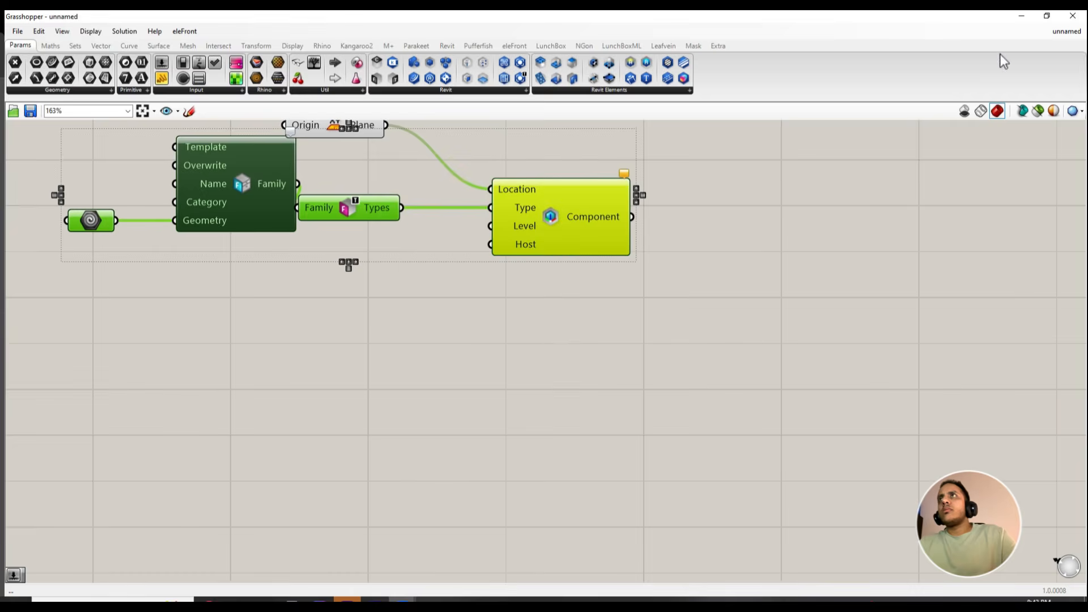
pyautogui.moveTo(798, 23); pyautogui.dragTo(686, 148)
pyautogui.click(725, 140)
pyautogui.scroll(-3, 453, 371)
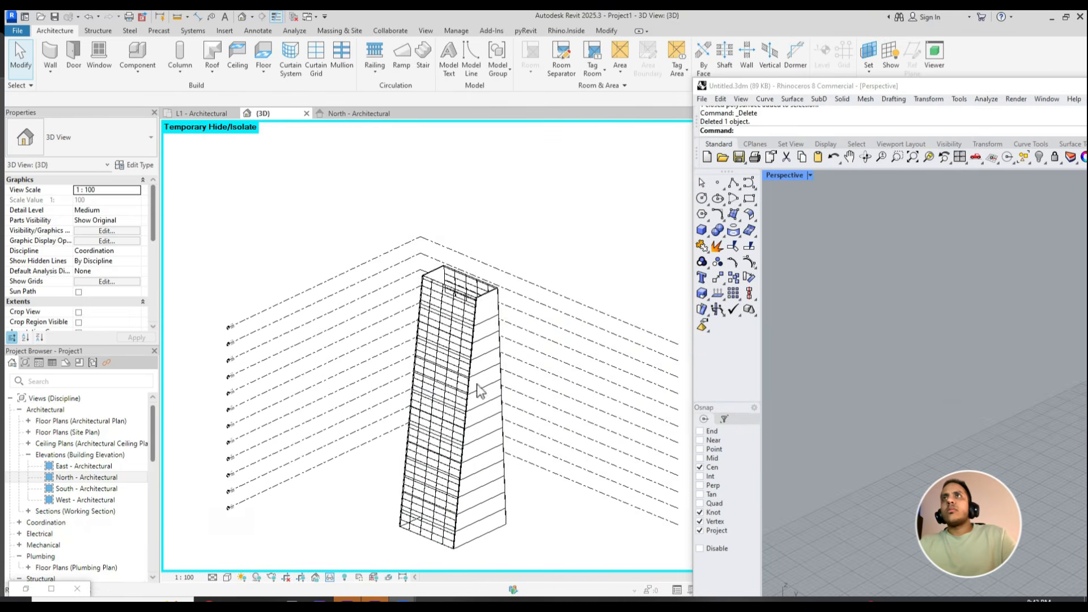
# - Reset the temporary hide/isolate in the 3D view to bring back the tower mass
pyautogui.moveTo(477, 385); pyautogui.dragTo(526, 354, button='middle')
pyautogui.press('h')
pyautogui.press('r')
pyautogui.moveTo(559, 451); pyautogui.dragTo(456, 447, button='middle')
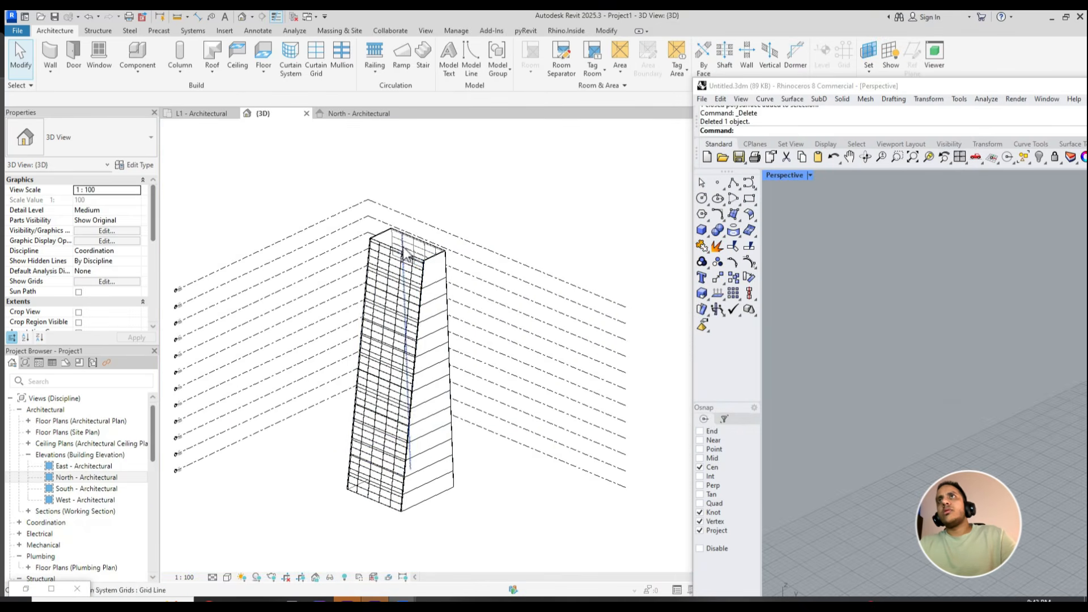
pyautogui.click(429, 334)
pyautogui.click(328, 369)
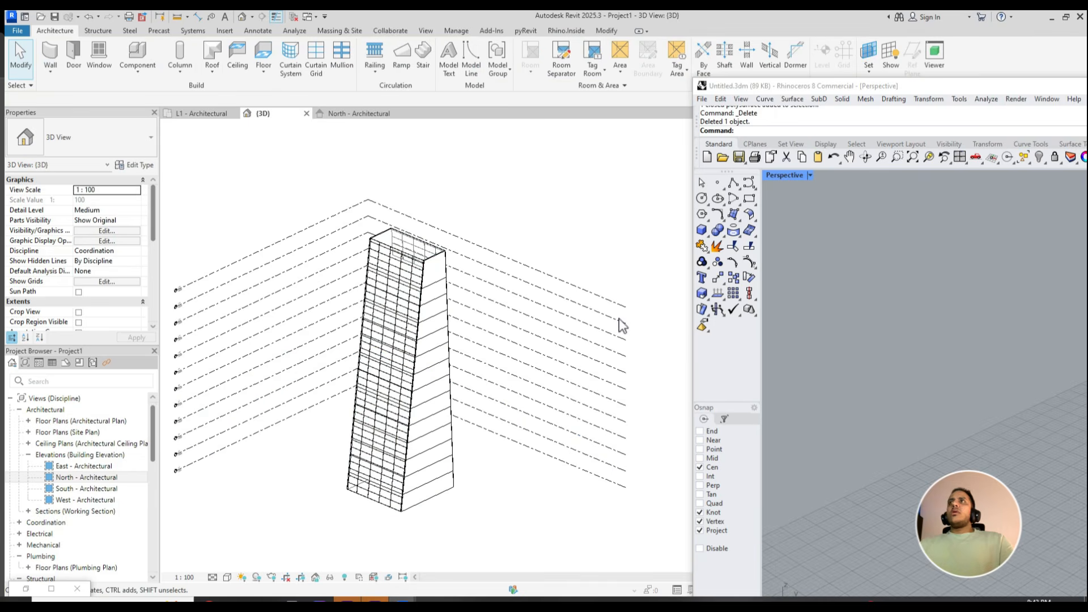
# - Switch to Rhino and arrange its window side by side with the Revit 3D view
pyautogui.scroll(-5, 847, 314)
pyautogui.scroll(5, 997, 323)
pyautogui.moveTo(928, 352)
pyautogui.mouseDown(button='right')
pyautogui.moveTo(1019, 404)
pyautogui.moveTo(1006, 429)
pyautogui.moveTo(775, 469)
pyautogui.moveTo(886, 413)
pyautogui.moveTo(877, 442)
pyautogui.moveTo(924, 359)
pyautogui.mouseUp(button='right')
pyautogui.scroll(2, 1026, 338)
pyautogui.keyDown('shift'); pyautogui.moveTo(1026, 335); pyautogui.dragTo(878, 471, button='right'); pyautogui.keyUp('shift')
pyautogui.doubleClick(848, 420)
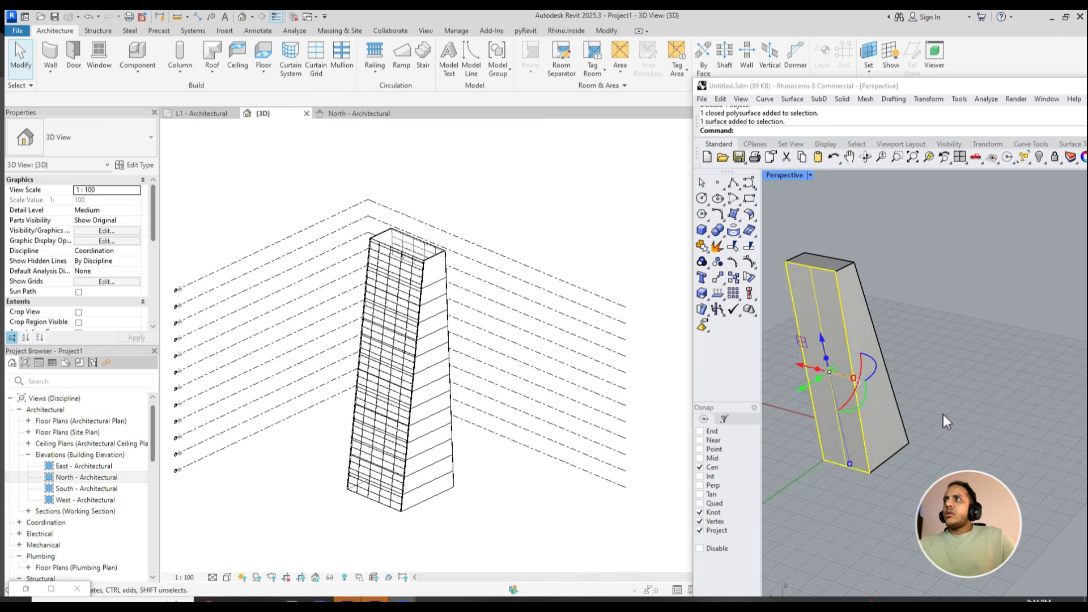
pyautogui.moveTo(945, 420); pyautogui.dragTo(989, 328, button='right')
pyautogui.doubleClick(946, 85)
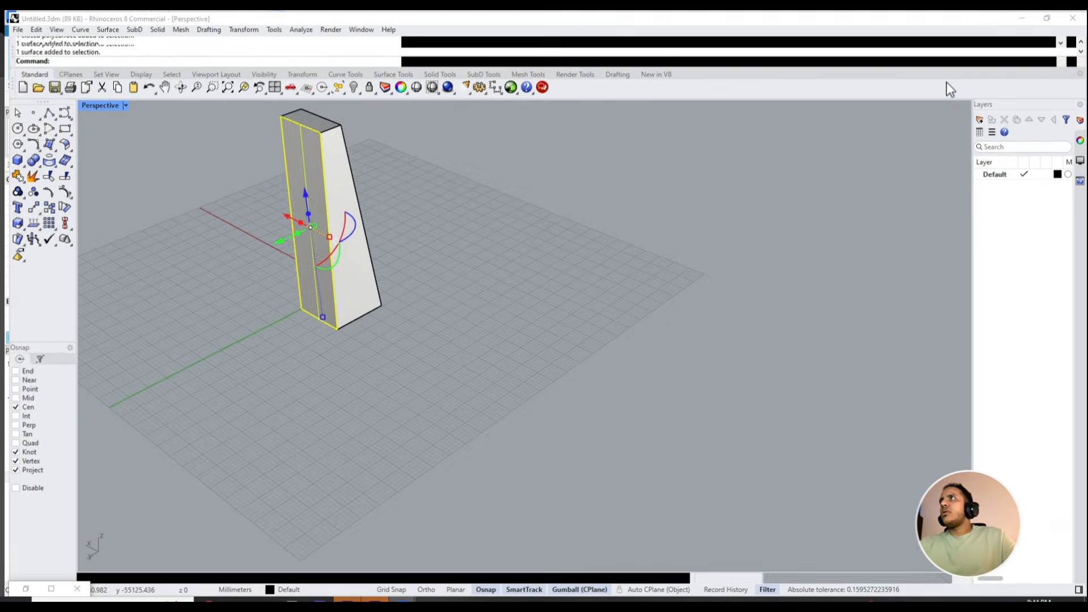
pyautogui.doubleClick(744, 20)
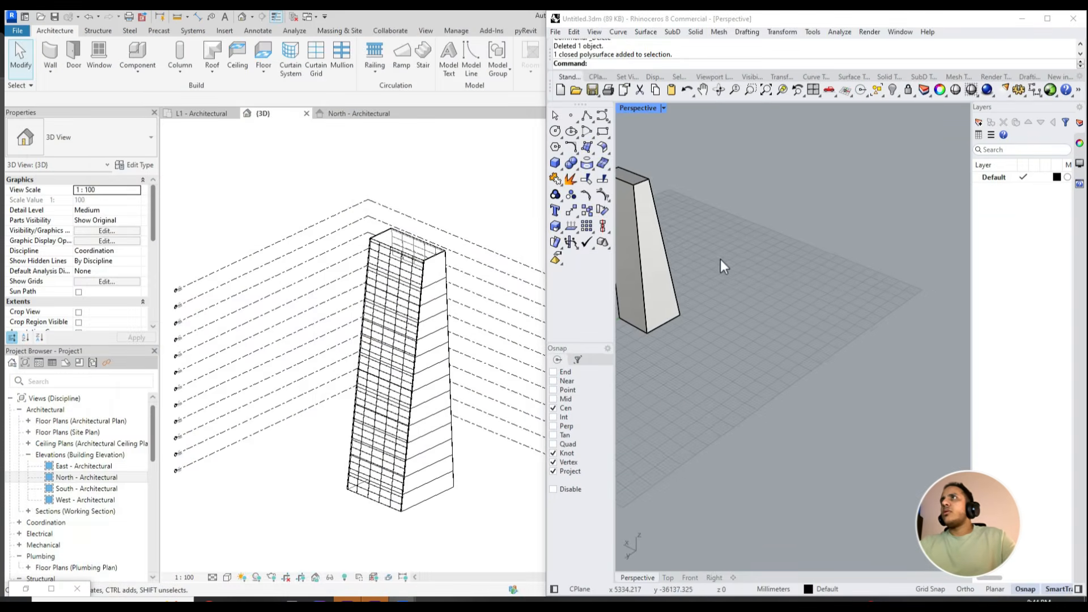
# - Zoom to the tower's extents in Rhino and move one of its side faces outward
pyautogui.moveTo(720, 261); pyautogui.dragTo(674, 302, button='right')
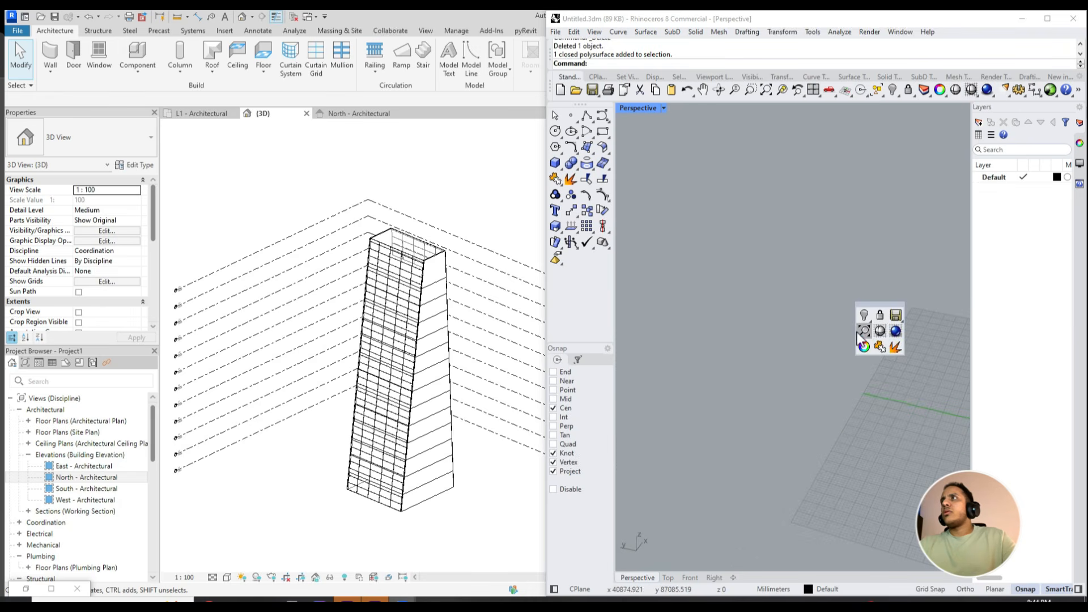
pyautogui.click(864, 331)
pyautogui.moveTo(864, 371); pyautogui.dragTo(851, 402, button='right')
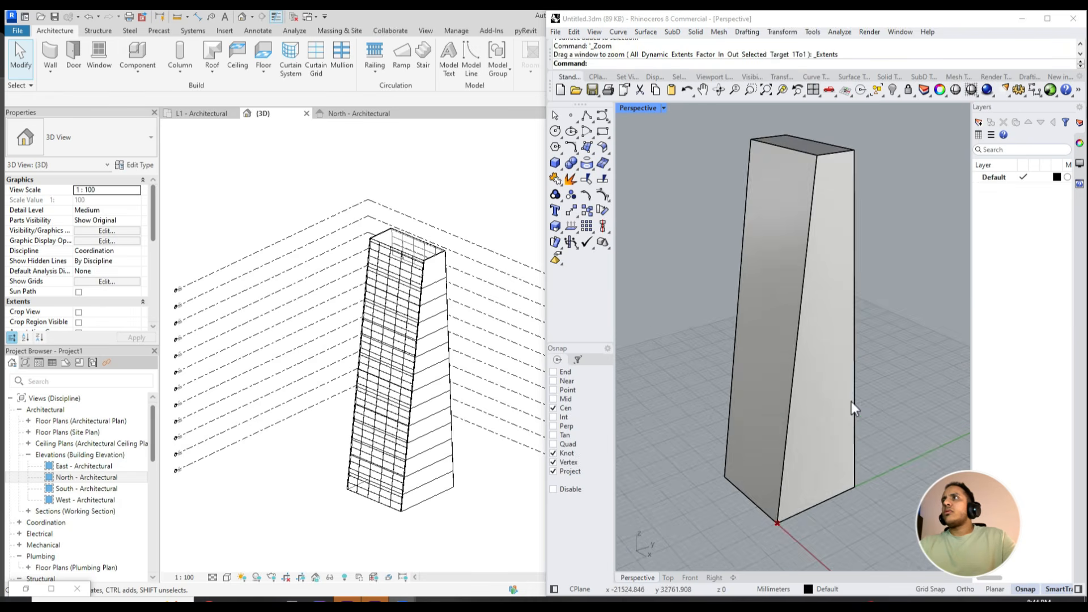
pyautogui.scroll(-2, 851, 401)
pyautogui.keyDown('ctrl'); pyautogui.keyDown('shift'); pyautogui.click(783, 440); pyautogui.keyUp('shift'); pyautogui.keyUp('ctrl')
pyautogui.moveTo(804, 373); pyautogui.dragTo(793, 359)
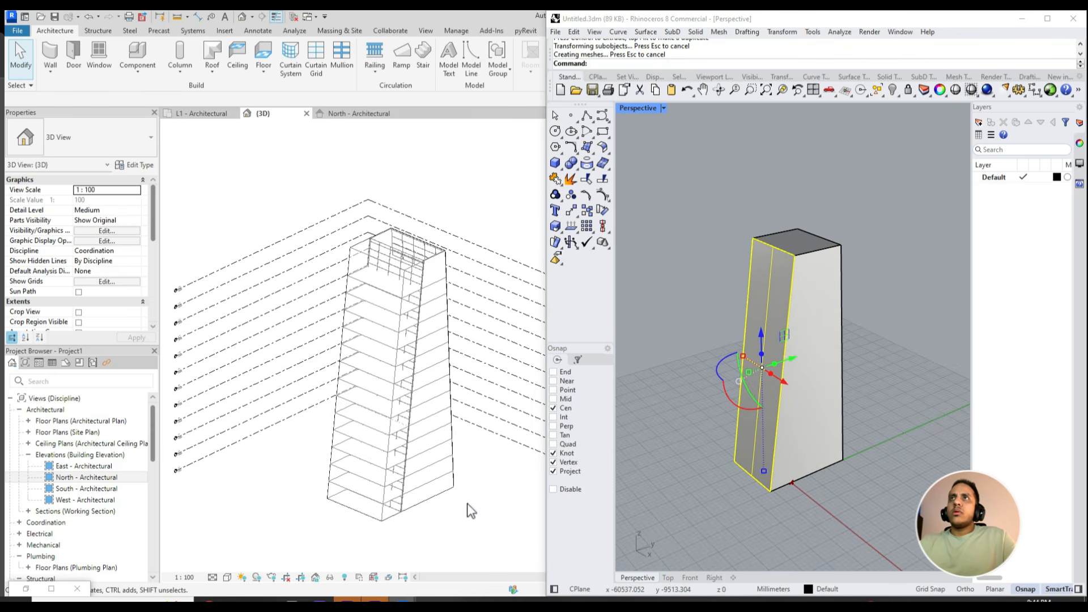
# - Update the 1500 x 3000mm curtain system in Revit to the moved face of the tower mass
pyautogui.keyDown('shift'); pyautogui.moveTo(468, 510); pyautogui.dragTo(406, 228, button='middle'); pyautogui.keyUp('shift')
pyautogui.scroll(1, 409, 227)
pyautogui.click(426, 208)
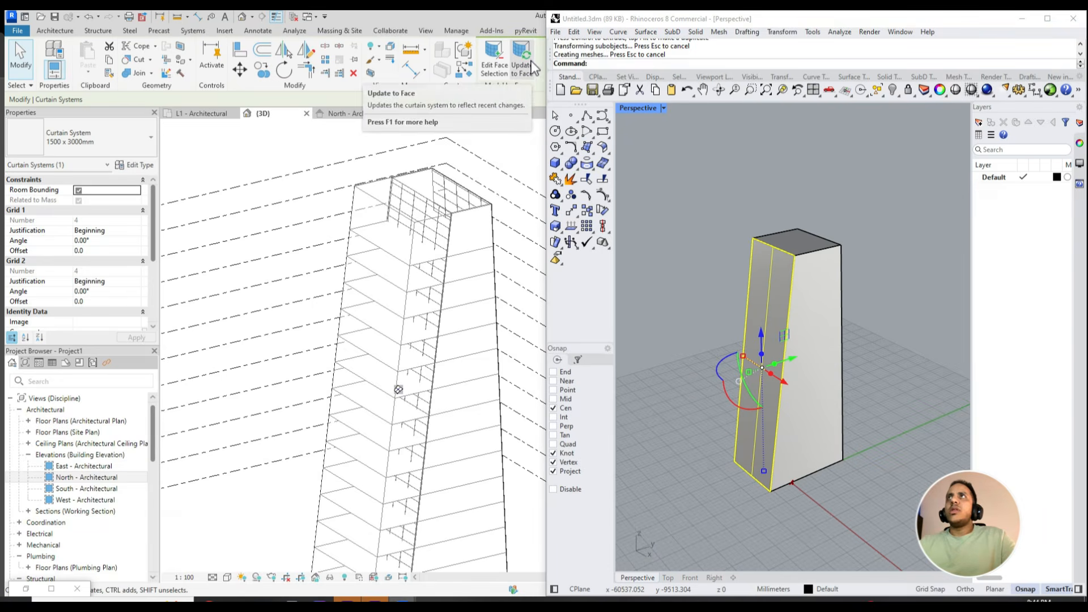
pyautogui.click(522, 67)
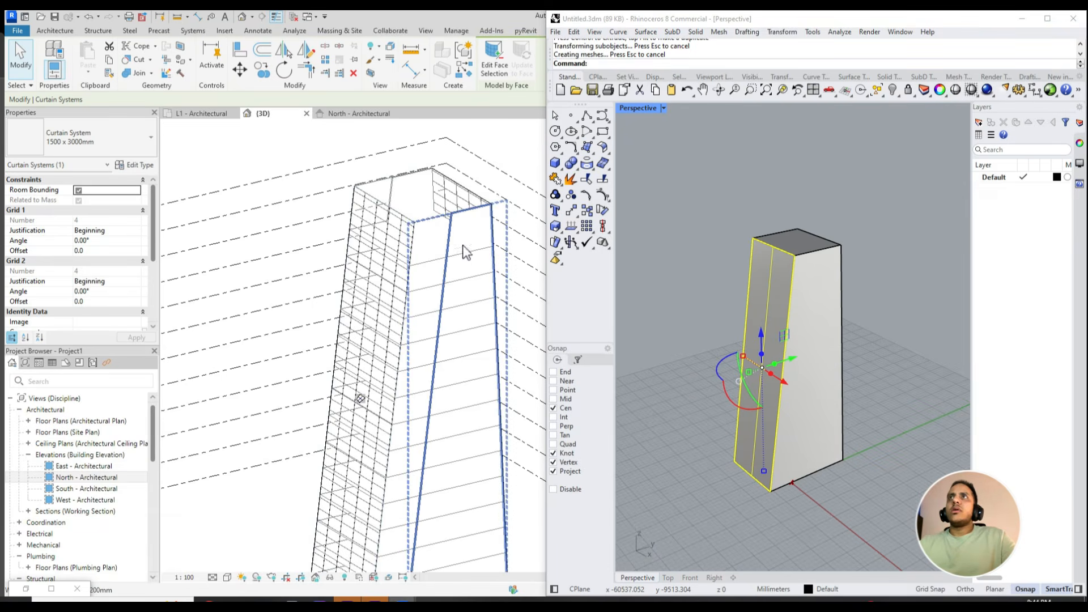
# - Select both Generic - 200mm walls on opposite tower sides and update them to the changed mass faces
pyautogui.click(437, 218)
pyautogui.moveTo(436, 217); pyautogui.dragTo(417, 200)
pyautogui.click(415, 199)
pyautogui.click(394, 188)
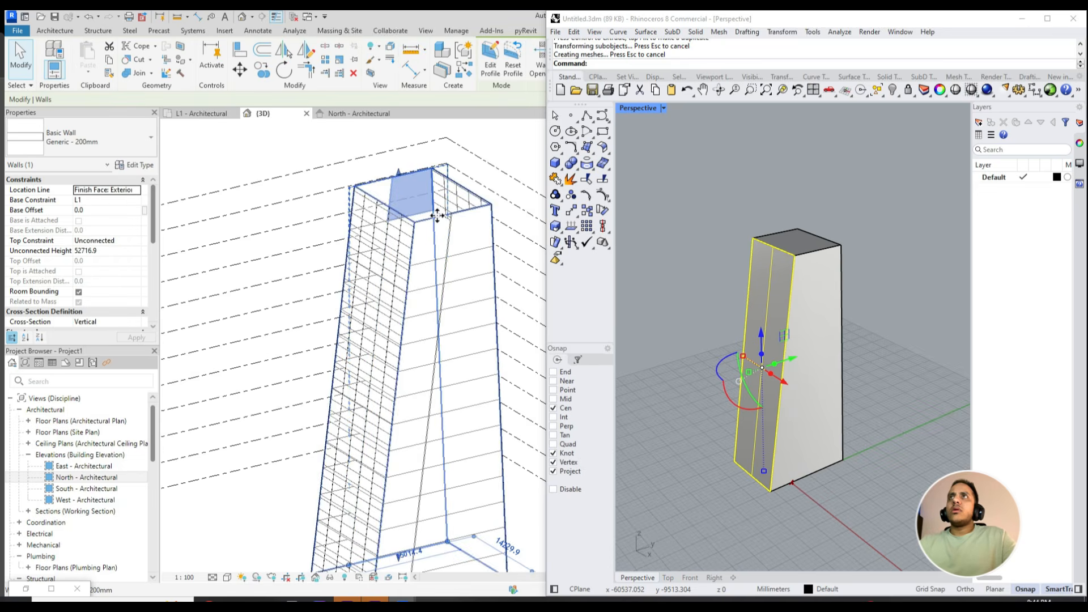
pyautogui.keyDown('ctrl'); pyautogui.click(466, 242); pyautogui.keyUp('ctrl')
pyautogui.moveTo(595, 24); pyautogui.dragTo(771, 132)
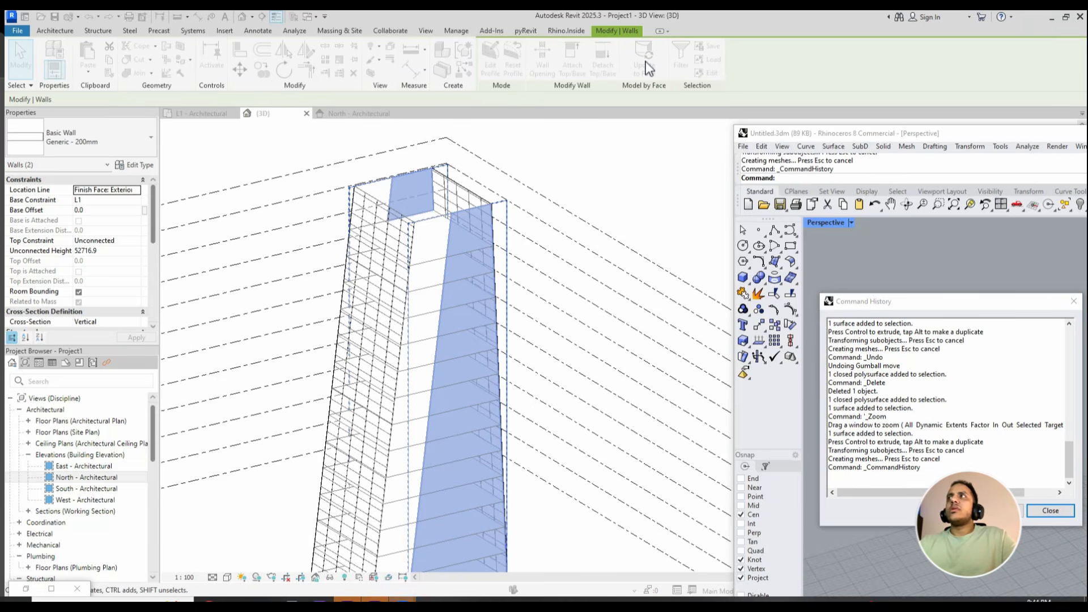
pyautogui.hotkey('ctrl', 'a')
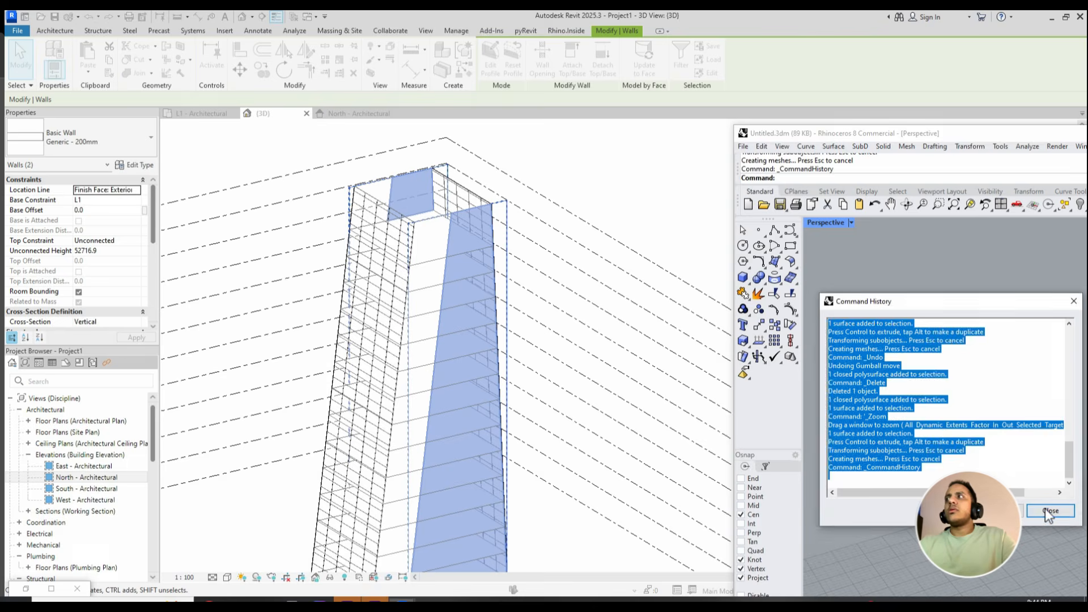
pyautogui.click(1049, 511)
pyautogui.click(654, 71)
pyautogui.press('Escape')
# - Bring the Rhino tower back into view and rotate its top face to twist the form
pyautogui.scroll(-3, 453, 309)
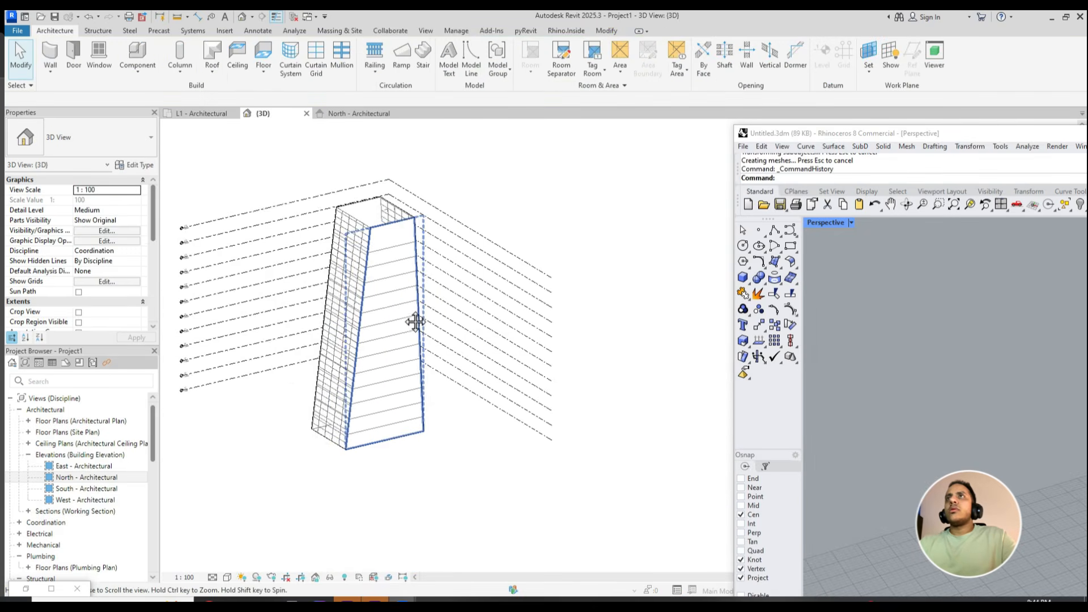
pyautogui.keyDown('shift'); pyautogui.moveTo(413, 320); pyautogui.dragTo(471, 308, button='middle'); pyautogui.keyUp('shift')
pyautogui.moveTo(940, 134); pyautogui.dragTo(591, 102)
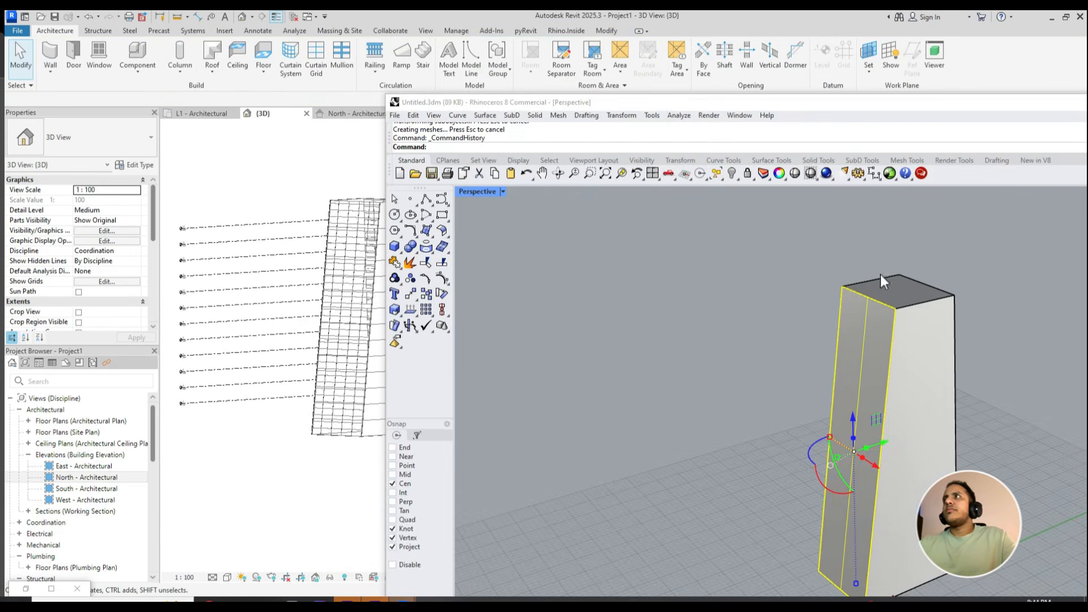
pyautogui.click(913, 297)
pyautogui.press('Escape')
pyautogui.keyDown('ctrl'); pyautogui.keyDown('shift'); pyautogui.click(903, 291); pyautogui.keyUp('shift'); pyautogui.keyUp('ctrl')
pyautogui.moveTo(903, 291); pyautogui.dragTo(1019, 345, button='right')
pyautogui.moveTo(782, 333); pyautogui.dragTo(835, 320)
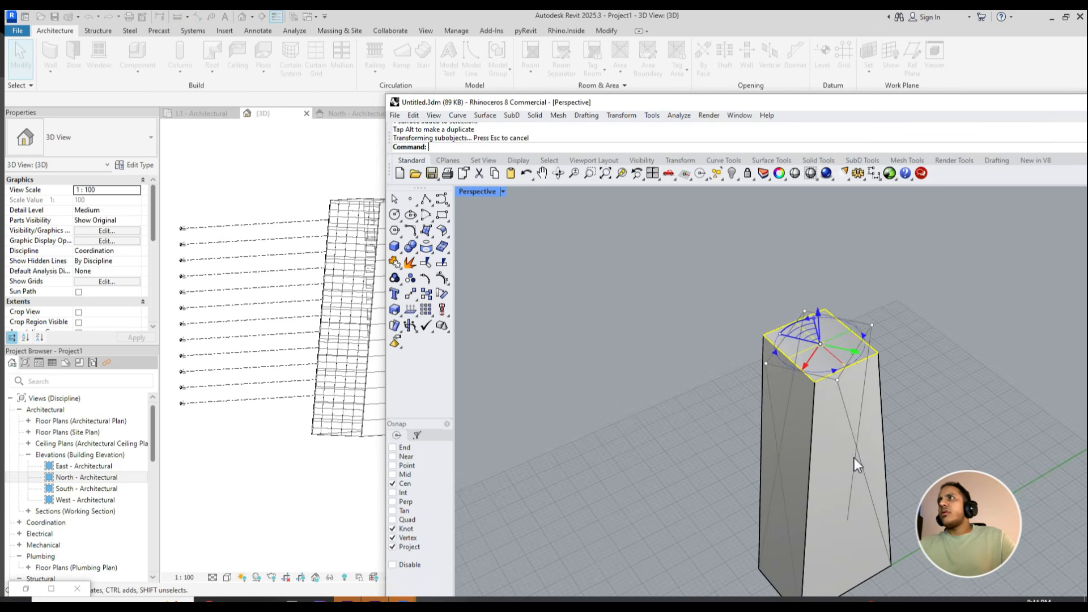
# - Clear the Rhino window from the Revit view and try to update a Generic - 200mm wall to the twisted mass face
pyautogui.moveTo(838, 101); pyautogui.dragTo(503, 77)
pyautogui.click(1048, 81)
pyautogui.scroll(2, 464, 294)
pyautogui.keyDown('shift'); pyautogui.moveTo(462, 317); pyautogui.dragTo(534, 291, button='middle'); pyautogui.keyUp('shift')
pyautogui.click(533, 290)
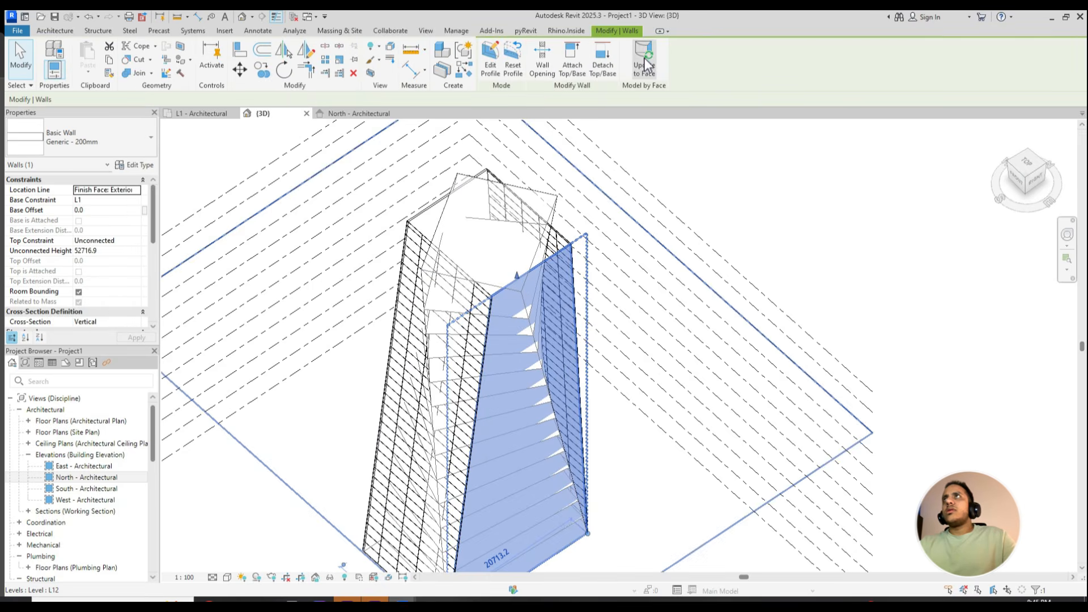
pyautogui.click(995, 583)
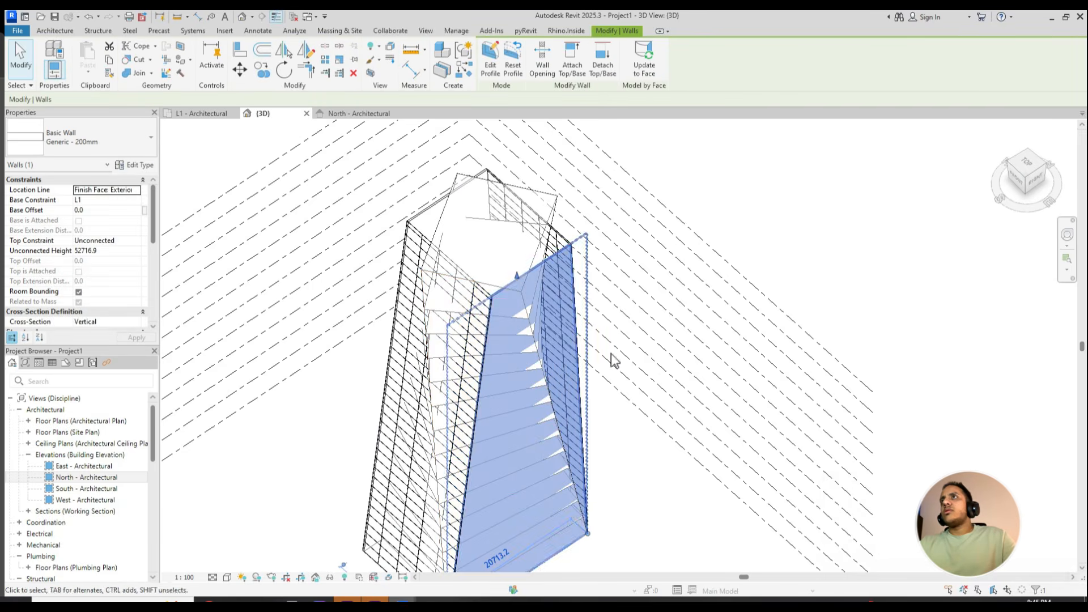
pyautogui.click(678, 451)
# - Update the 1500 x 3000mm curtain system to the twisted faces of the tower mass
pyautogui.keyDown('shift'); pyautogui.moveTo(544, 252); pyautogui.dragTo(459, 249, button='middle'); pyautogui.keyUp('shift')
pyautogui.click(459, 236)
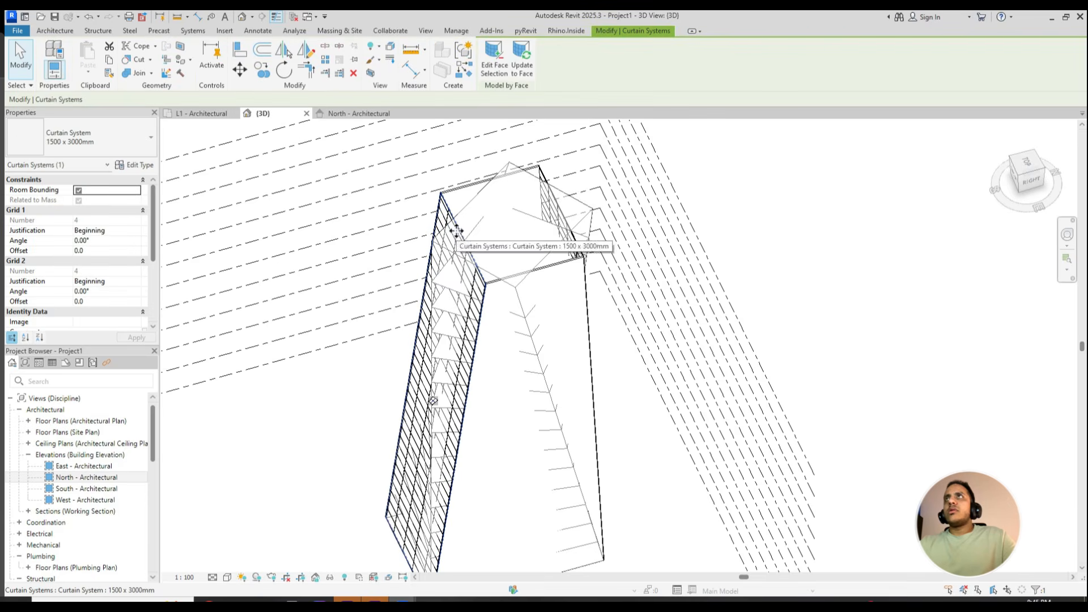
pyautogui.keyDown('shift'); pyautogui.moveTo(474, 250); pyautogui.dragTo(373, 324, button='middle'); pyautogui.keyUp('shift')
pyautogui.press('Escape')
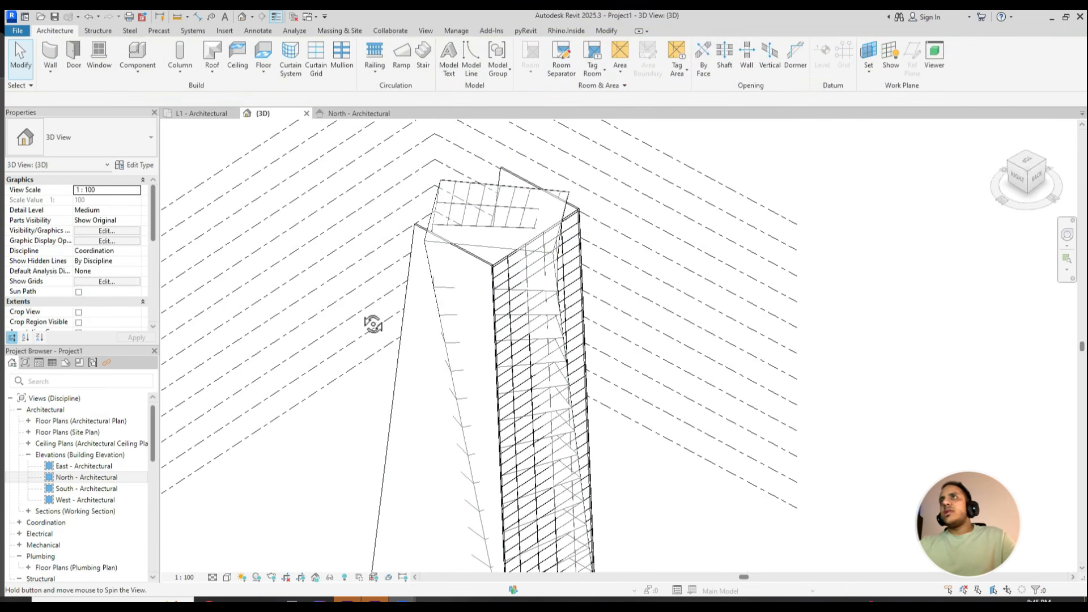
pyautogui.click(574, 251)
pyautogui.click(522, 56)
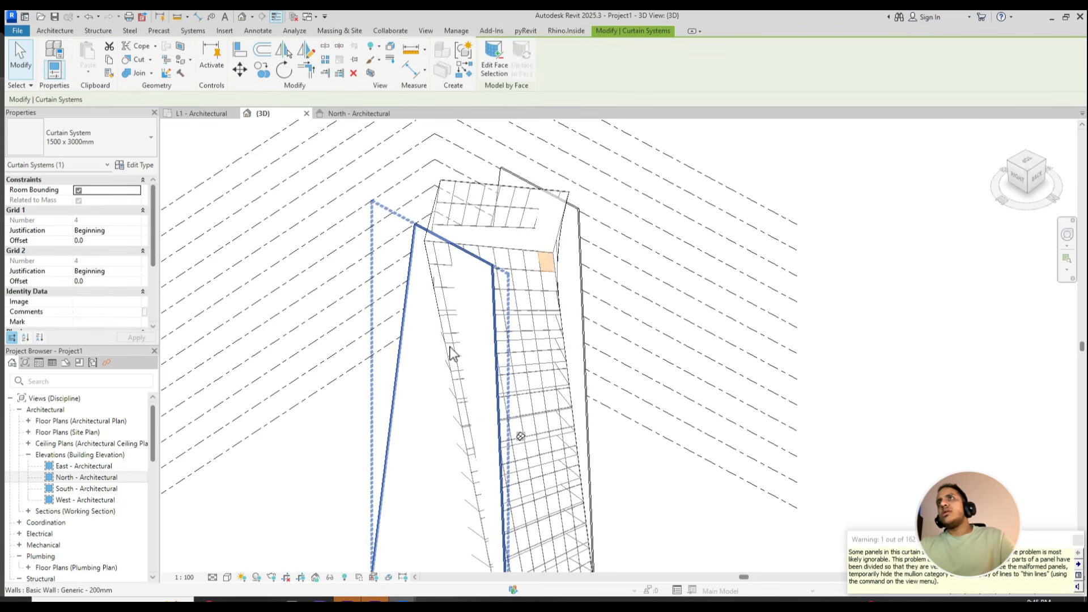
# - Delete the two Generic - 200mm walls that do not follow the twisted tower
pyautogui.press('Escape')
pyautogui.keyDown('shift'); pyautogui.moveTo(413, 437); pyautogui.dragTo(436, 424, button='middle'); pyautogui.keyUp('shift')
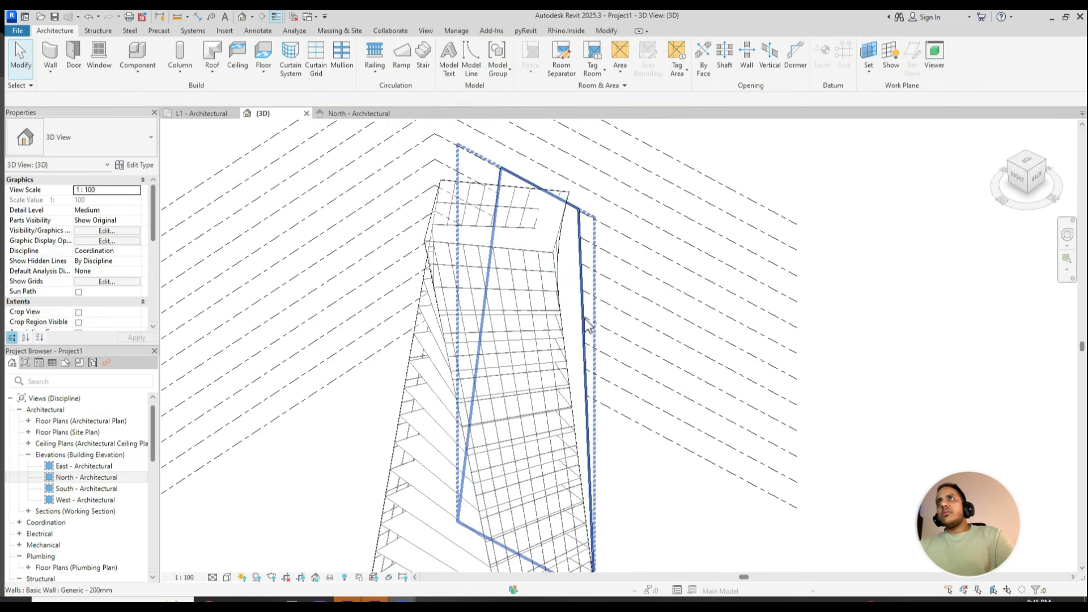
pyautogui.keyDown('shift'); pyautogui.moveTo(586, 324); pyautogui.dragTo(602, 417, button='middle'); pyautogui.keyUp('shift')
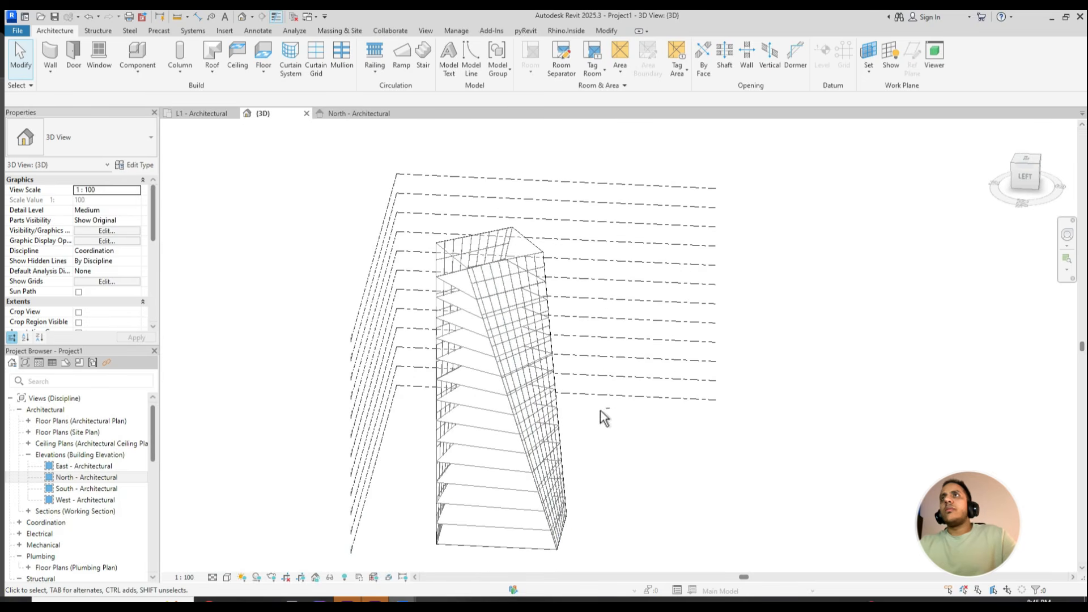
# - Try to place an M_Exterior Glazing curtain wall on an uncovered twisted face of the tower
pyautogui.click(49, 57)
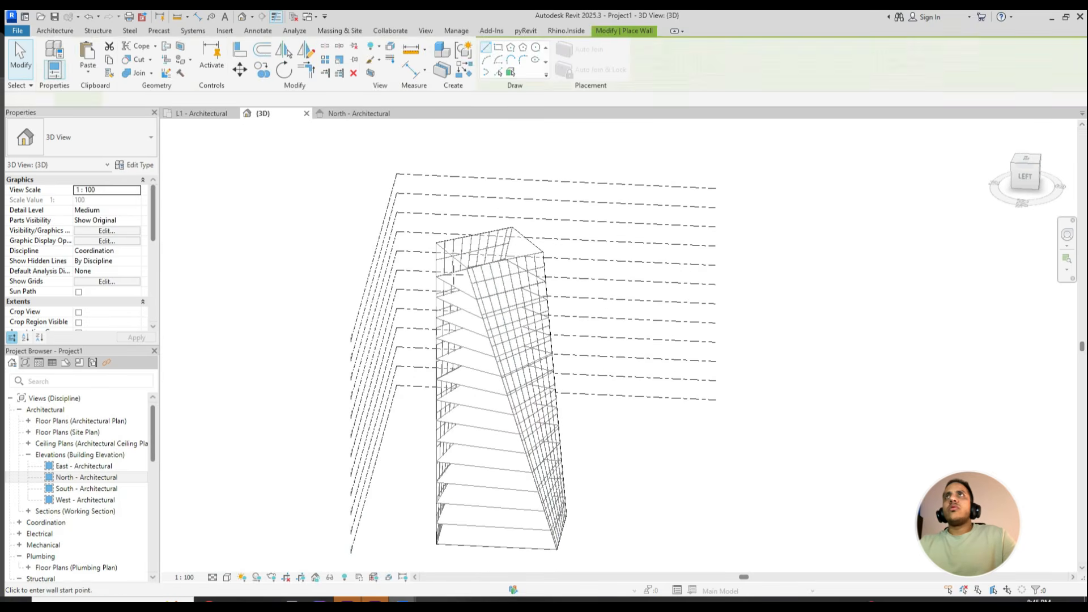
pyautogui.click(490, 541)
pyautogui.press('Escape')
# - Create a 1500 x 3000mm curtain system by face on the tower's uncovered twisted sides
pyautogui.keyDown('shift'); pyautogui.moveTo(495, 355); pyautogui.dragTo(575, 396, button='middle'); pyautogui.keyUp('shift')
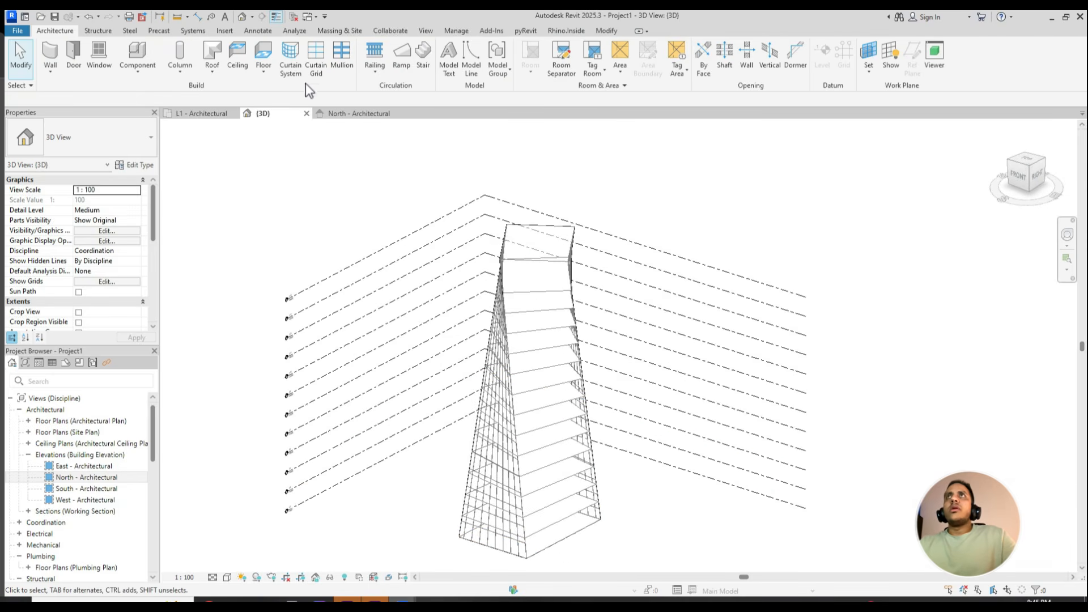
pyautogui.click(291, 64)
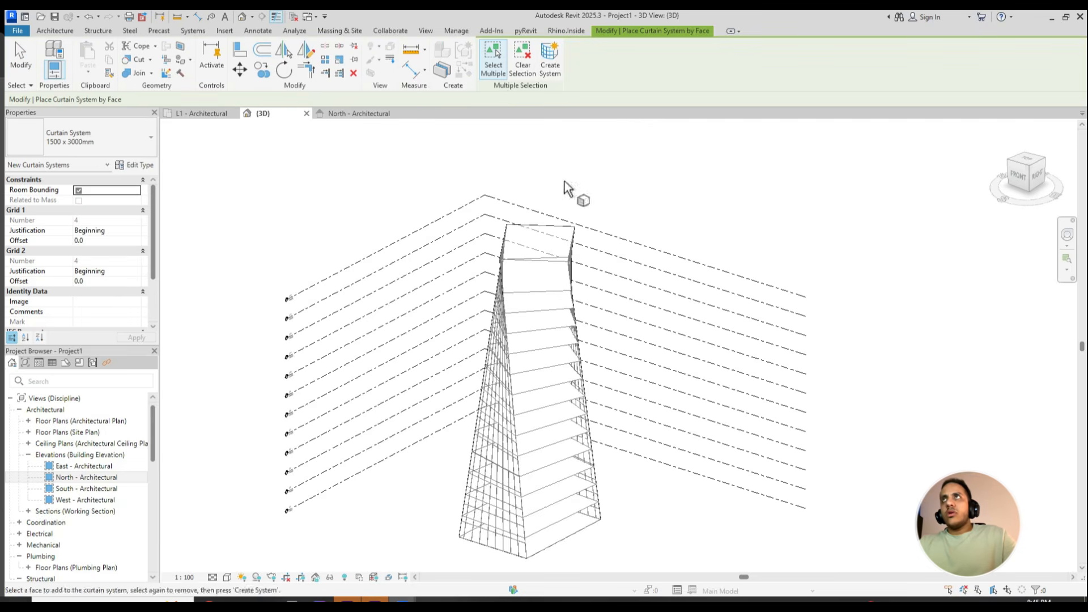
pyautogui.keyDown('shift'); pyautogui.moveTo(547, 300); pyautogui.dragTo(522, 383, button='middle'); pyautogui.keyUp('shift')
pyautogui.click(507, 312)
pyautogui.click(549, 60)
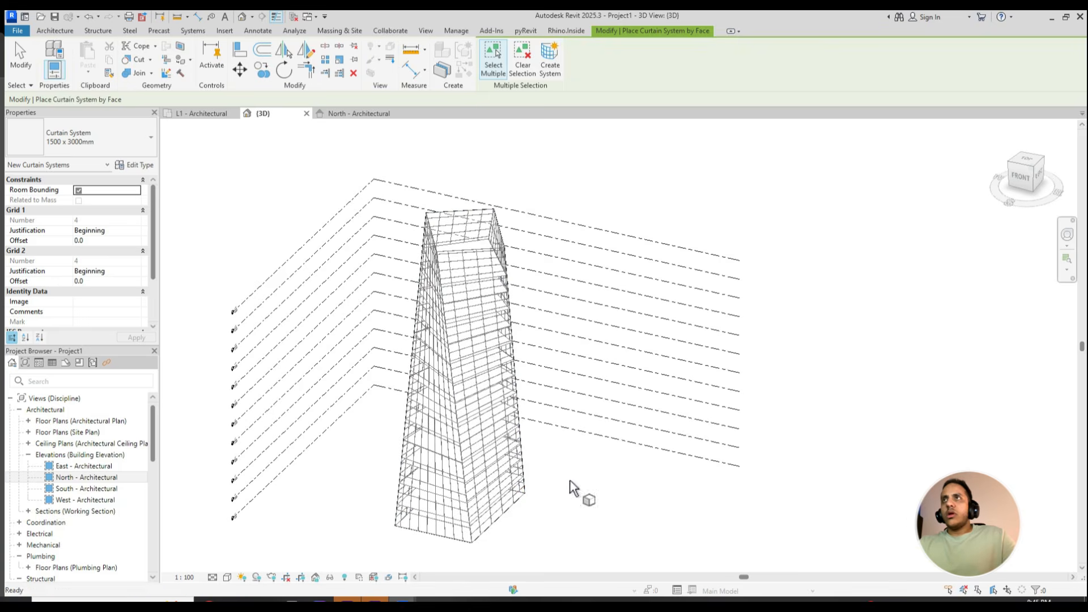
pyautogui.press('Escape')
# - Set the Grid 1 spacing of the tower's 1500 x 3000mm curtain system type to 1500
pyautogui.press('Tab')
pyautogui.rightClick(492, 497)
pyautogui.click(583, 518)
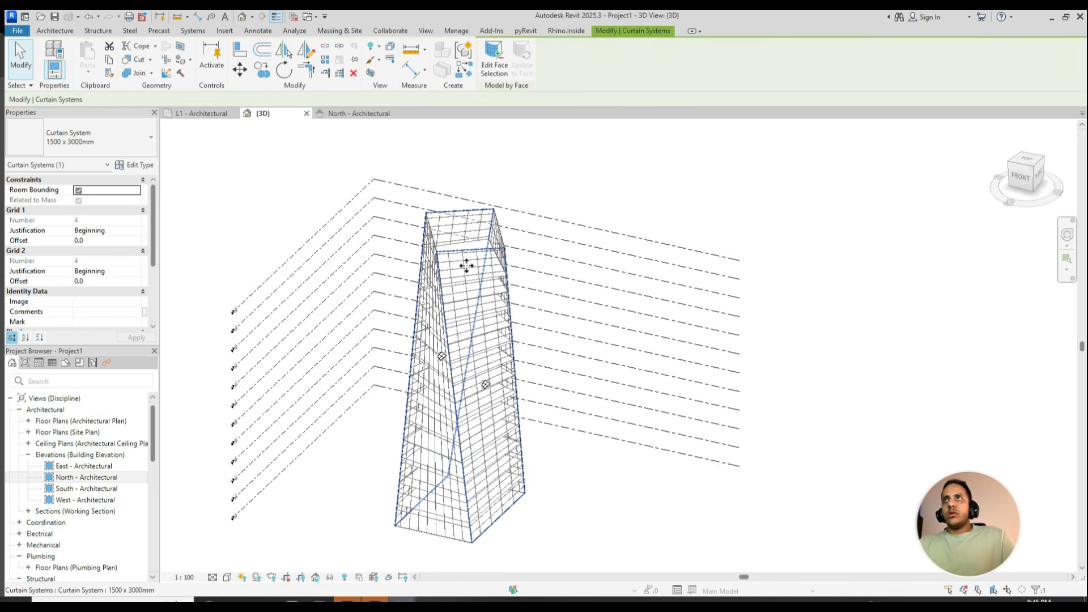
pyautogui.click(136, 165)
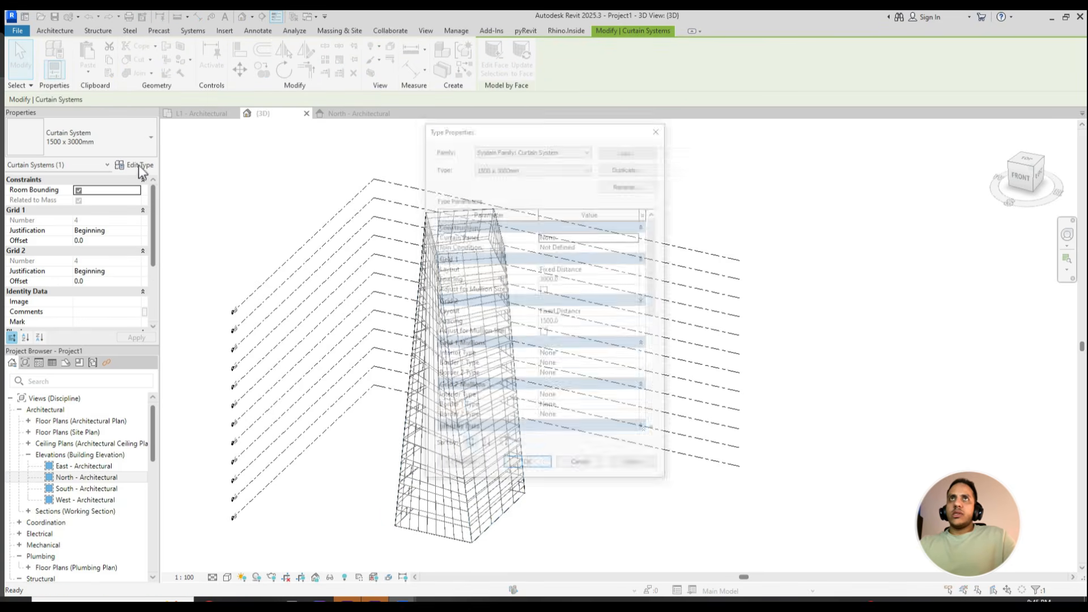
pyautogui.scroll(-1, 590, 338)
pyautogui.scroll(1, 587, 294)
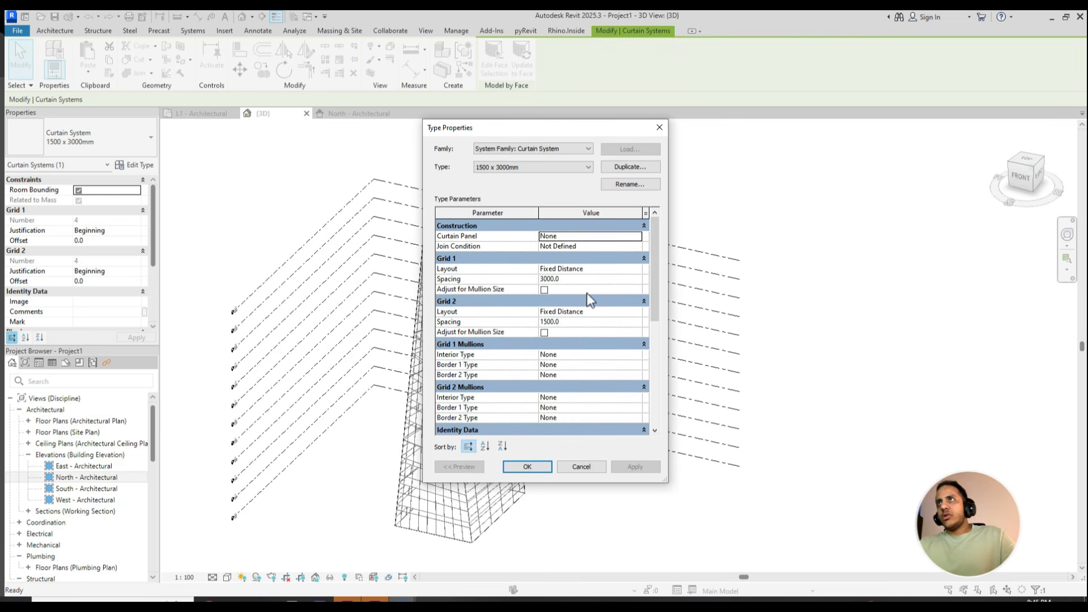
pyautogui.click(583, 280)
pyautogui.write('1500')
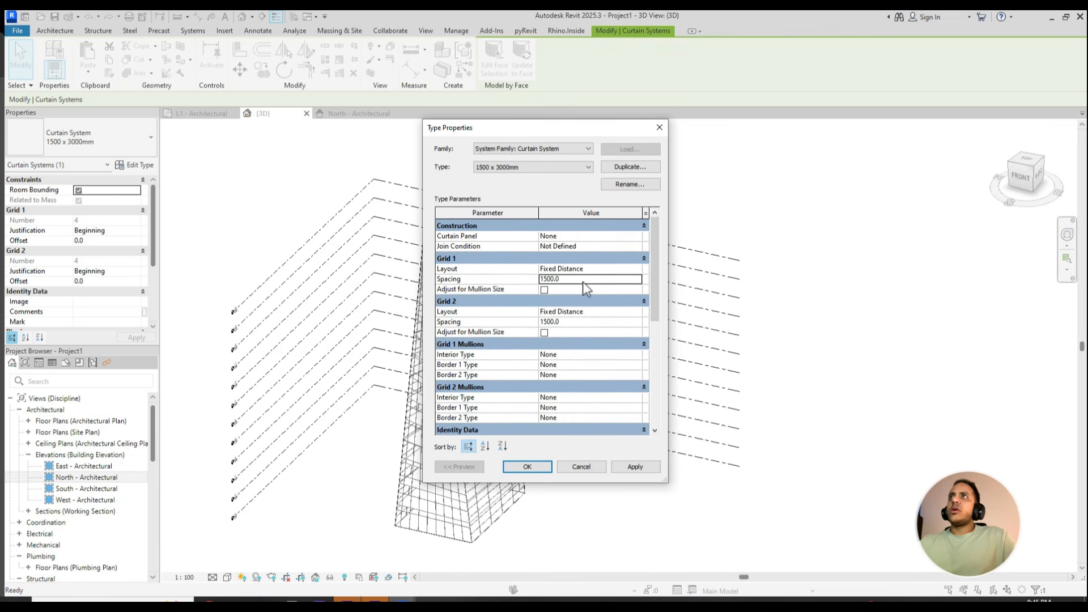
# - Assign System Panel : Solid as the curtain panel of the 1500 x 3000mm type and apply the type changes
pyautogui.click(617, 236)
pyautogui.click(636, 236)
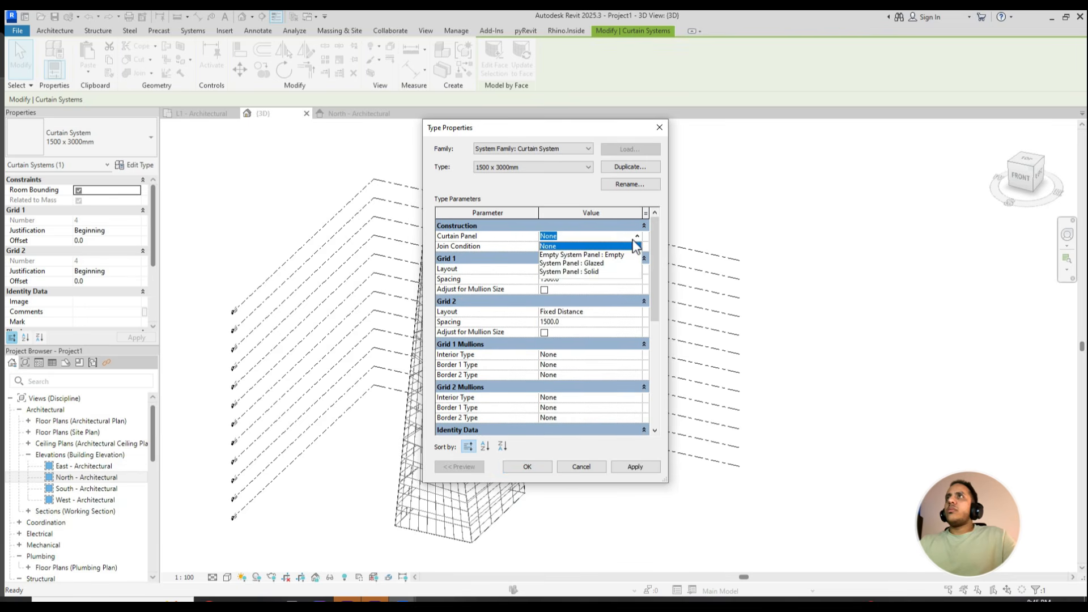
pyautogui.click(586, 271)
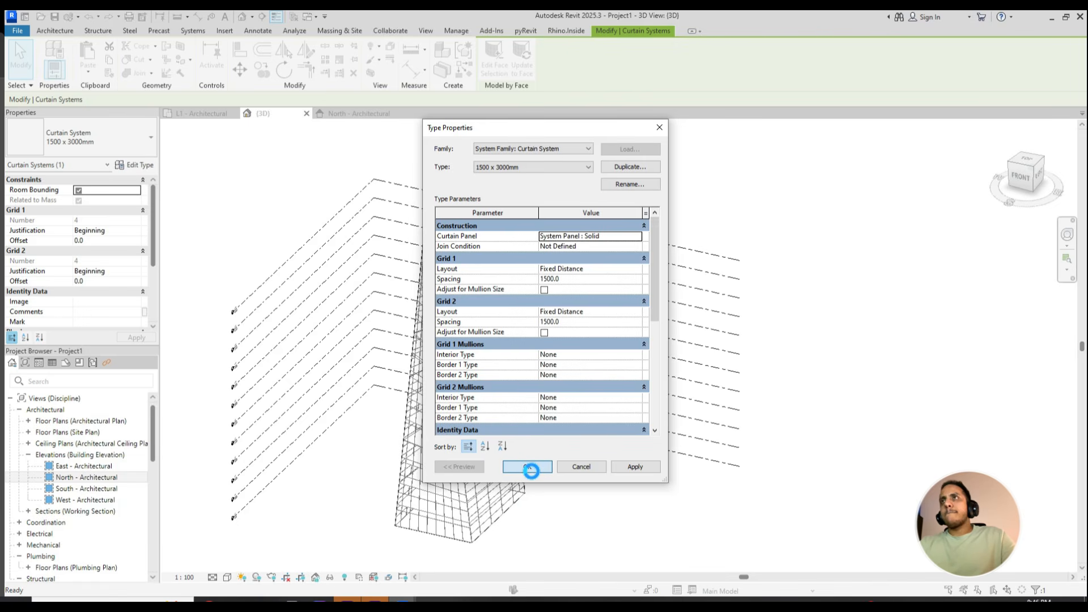
pyautogui.click(581, 346)
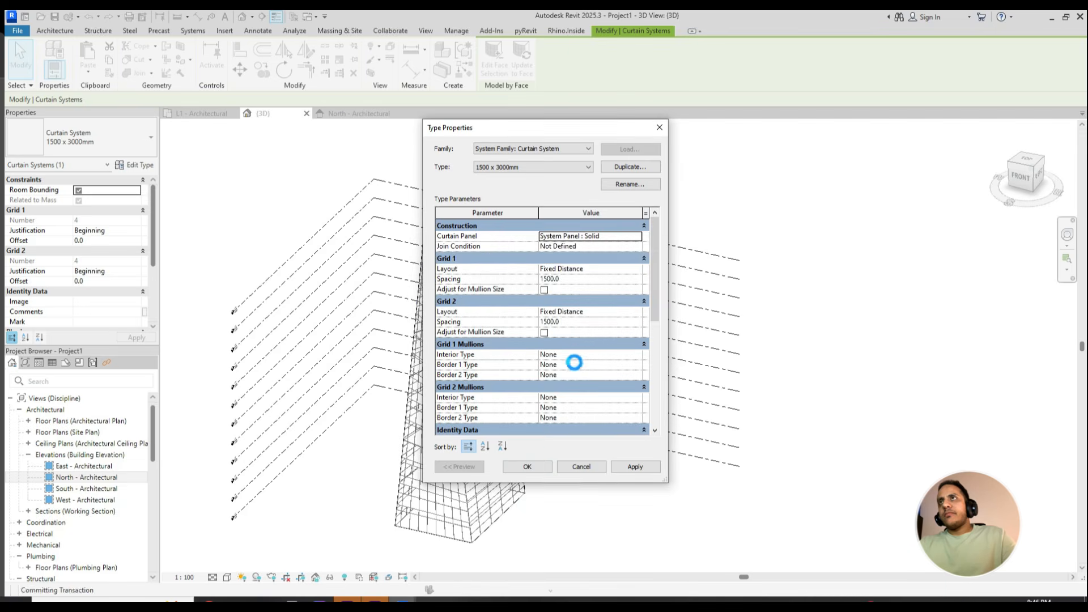
pyautogui.click(527, 465)
# - Switch the 3D view to a shaded visual style and inspect the solid panels around the tower's top
pyautogui.keyDown('shift'); pyautogui.moveTo(528, 447); pyautogui.dragTo(447, 468, button='middle'); pyautogui.keyUp('shift')
pyautogui.click(227, 577)
pyautogui.click(248, 528)
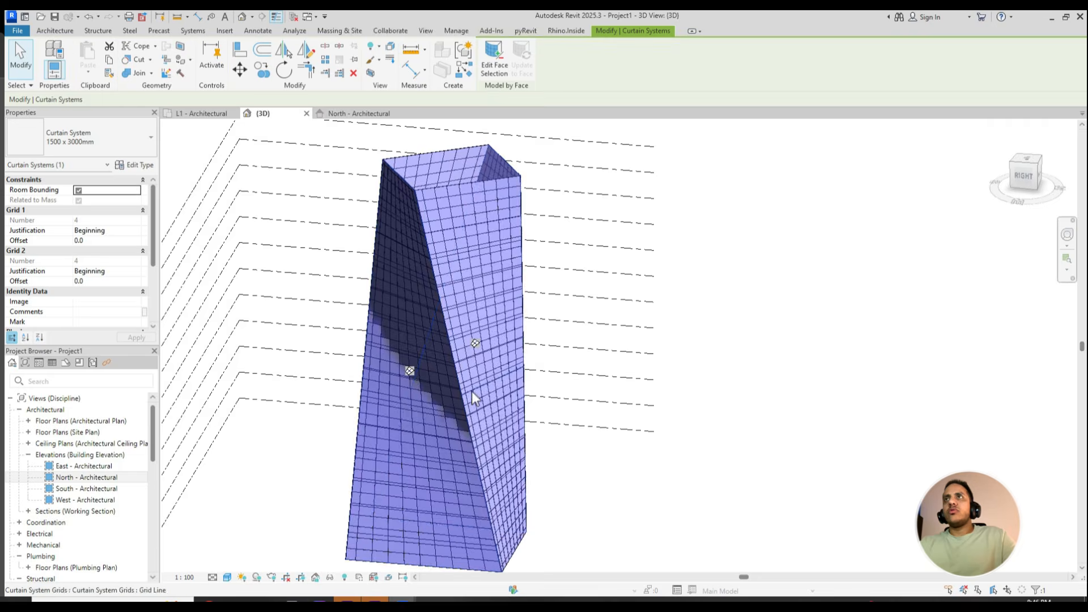
pyautogui.moveTo(471, 390)
pyautogui.keyDown('shift'); pyautogui.mouseDown(button='middle')
pyautogui.moveTo(497, 476)
pyautogui.moveTo(487, 436)
pyautogui.moveTo(328, 413)
pyautogui.moveTo(536, 478)
pyautogui.moveTo(475, 263)
pyautogui.moveTo(440, 261)
pyautogui.mouseUp(button='middle'); pyautogui.keyUp('shift')
pyautogui.scroll(2, 447, 254)
pyautogui.click(425, 247)
pyautogui.scroll(2, 419, 248)
pyautogui.press('Escape')
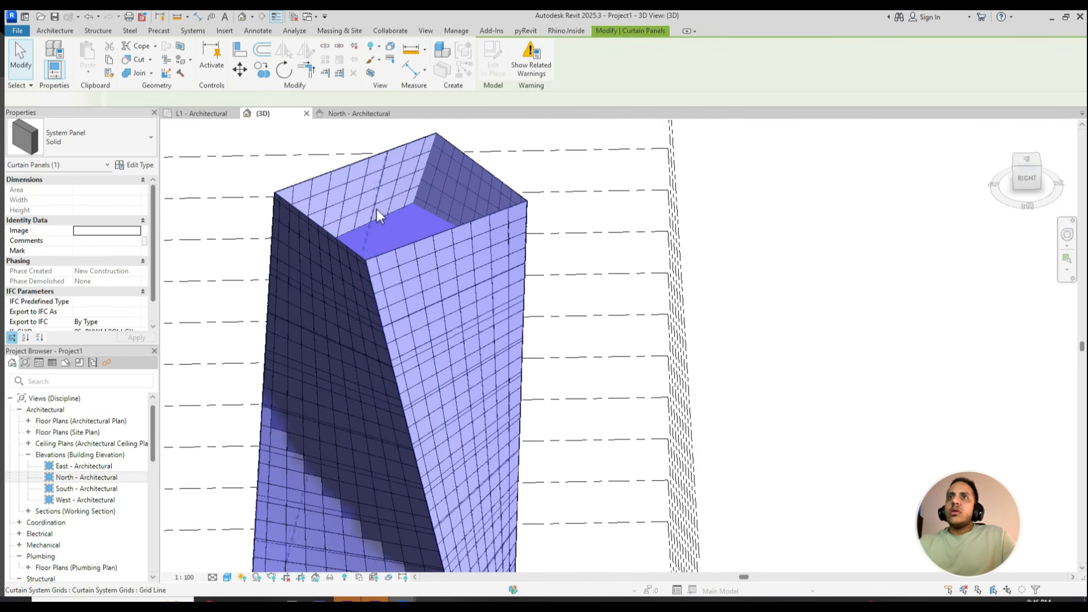
# - Temporarily hide the purple tower mass overlapping the curtain panels in the 3D view
pyautogui.click(376, 163)
pyautogui.press('h')
pyautogui.press('h')
pyautogui.keyDown('shift'); pyautogui.moveTo(431, 362); pyautogui.dragTo(421, 495, button='middle'); pyautogui.keyUp('shift')
# - Duplicate the type of one of the tower's curtain systems as 1500 x 3000mm 2
pyautogui.click(421, 495)
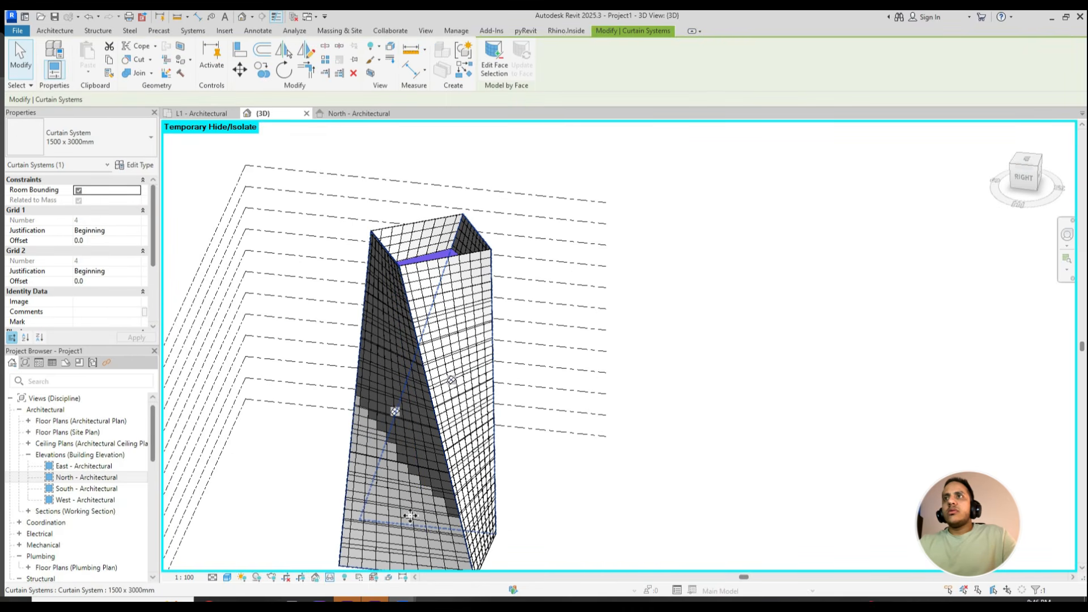
pyautogui.keyDown('shift'); pyautogui.moveTo(388, 561); pyautogui.dragTo(507, 454, button='middle'); pyautogui.keyUp('shift')
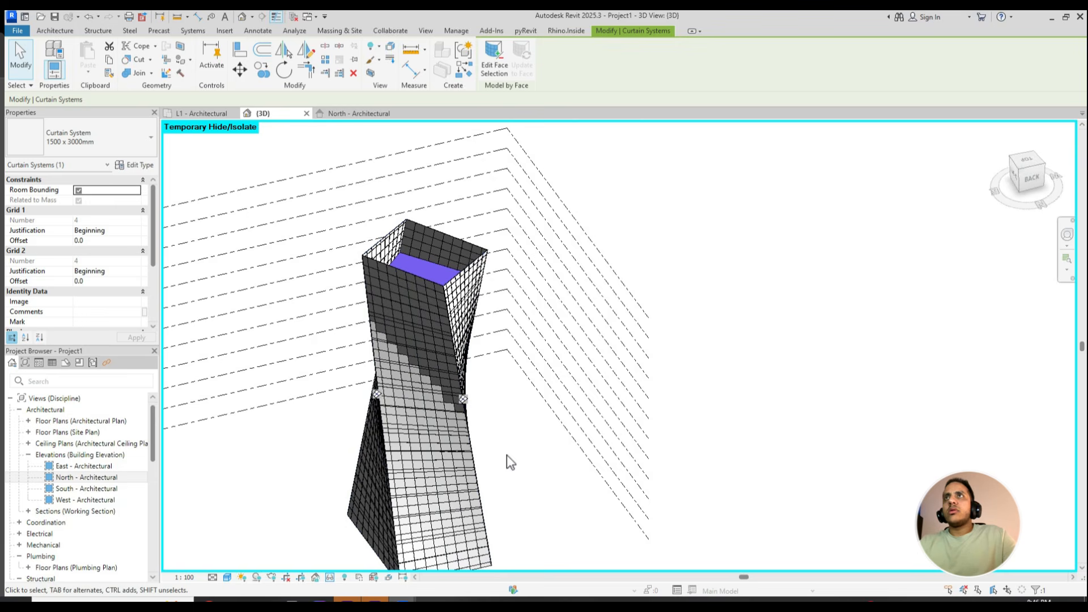
pyautogui.click(136, 165)
pyautogui.click(627, 168)
pyautogui.click(563, 321)
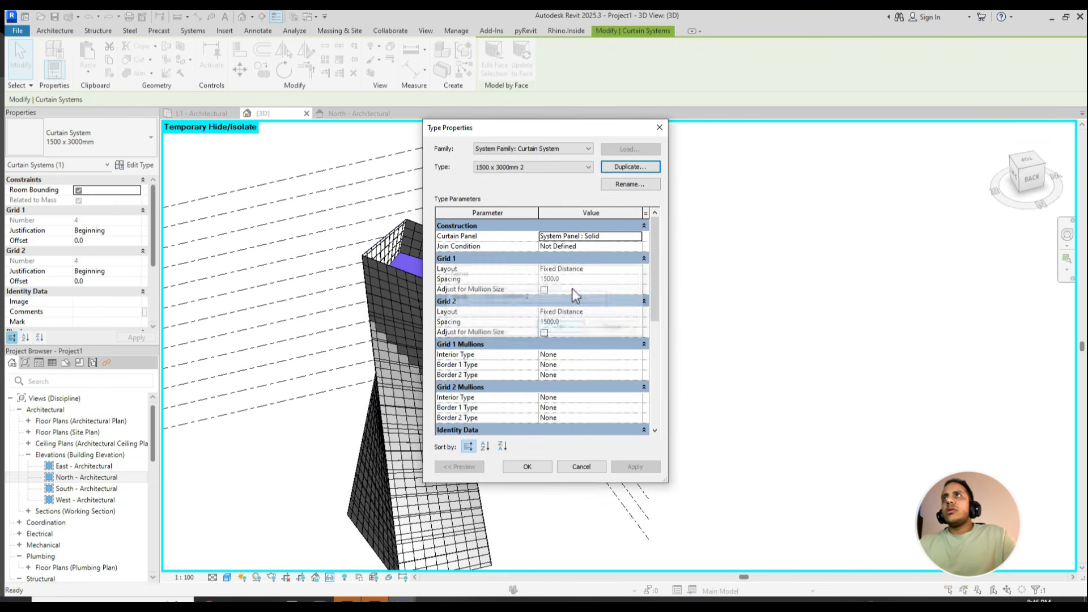
# - Assign System Panel : Glazed as the curtain panel of the 1500 x 3000mm 2 type and view the tower
pyautogui.click(617, 236)
pyautogui.write('gla')
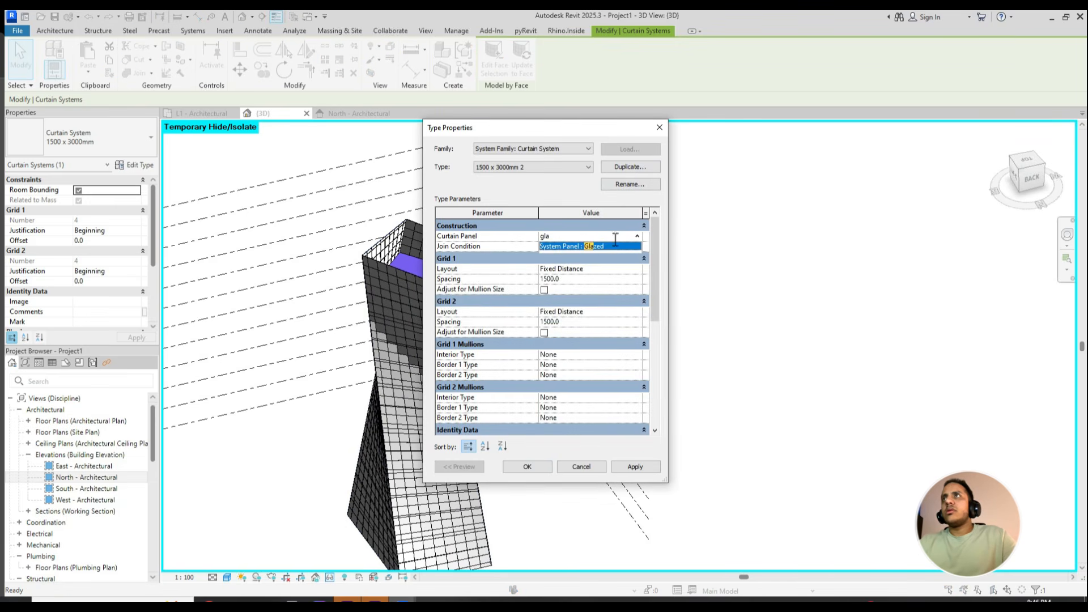
pyautogui.click(612, 246)
pyautogui.click(527, 466)
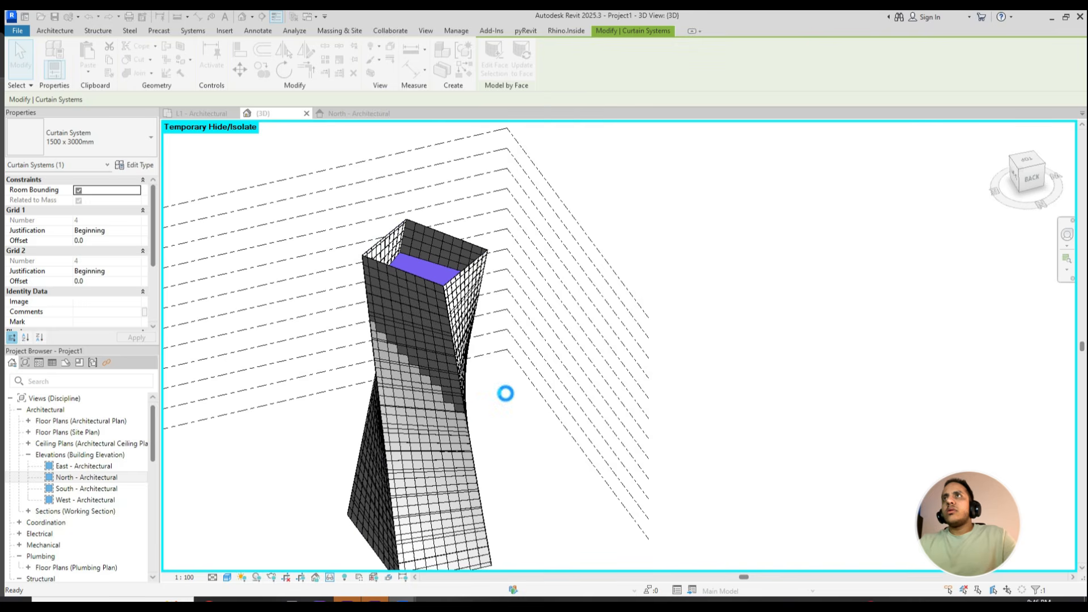
pyautogui.keyDown('shift'); pyautogui.moveTo(502, 405); pyautogui.dragTo(447, 420, button='middle'); pyautogui.keyUp('shift')
pyautogui.click(541, 446)
pyautogui.keyDown('shift'); pyautogui.moveTo(541, 447); pyautogui.dragTo(688, 462, button='middle'); pyautogui.keyUp('shift')
# - Switch to Rhino, minimize Grasshopper and reposition the Rhino window to view the twisted tower
pyautogui.click(371, 601)
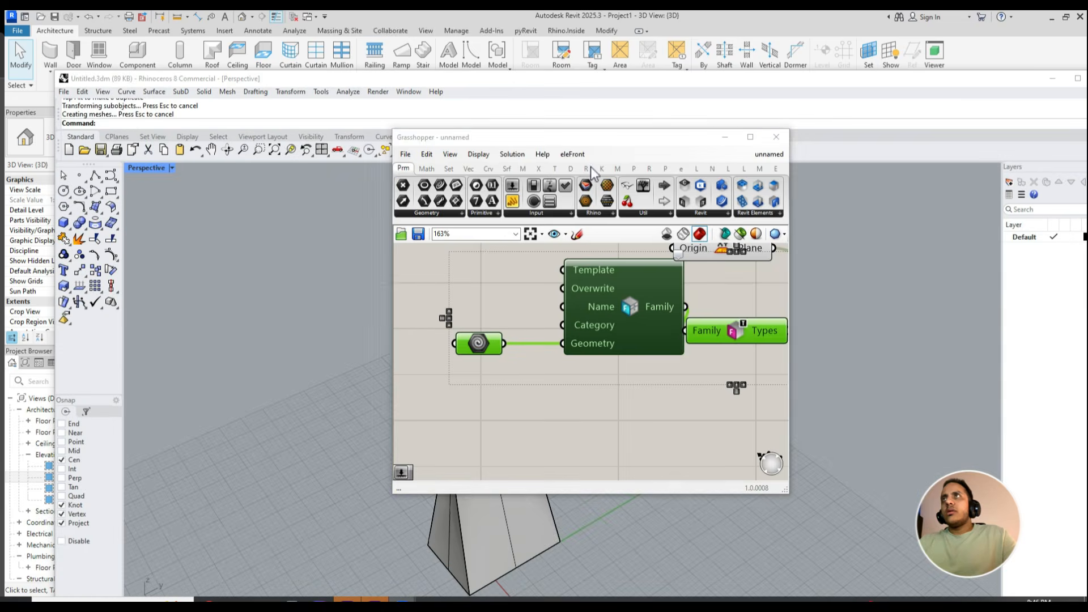
pyautogui.click(725, 136)
pyautogui.moveTo(582, 77); pyautogui.dragTo(662, 86)
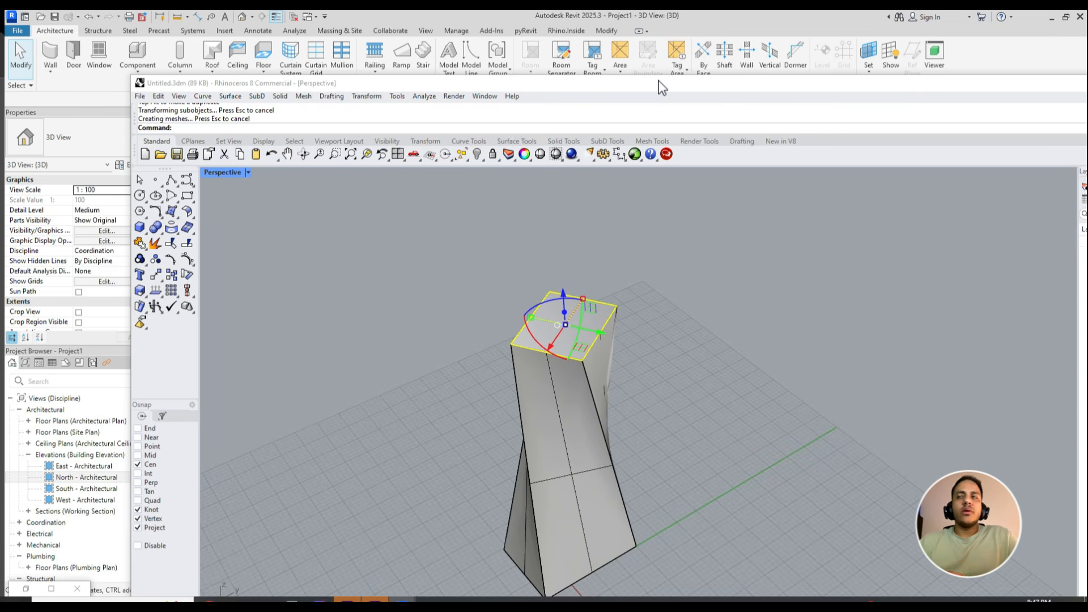
pyautogui.scroll(-2, 467, 376)
pyautogui.scroll(2, 475, 373)
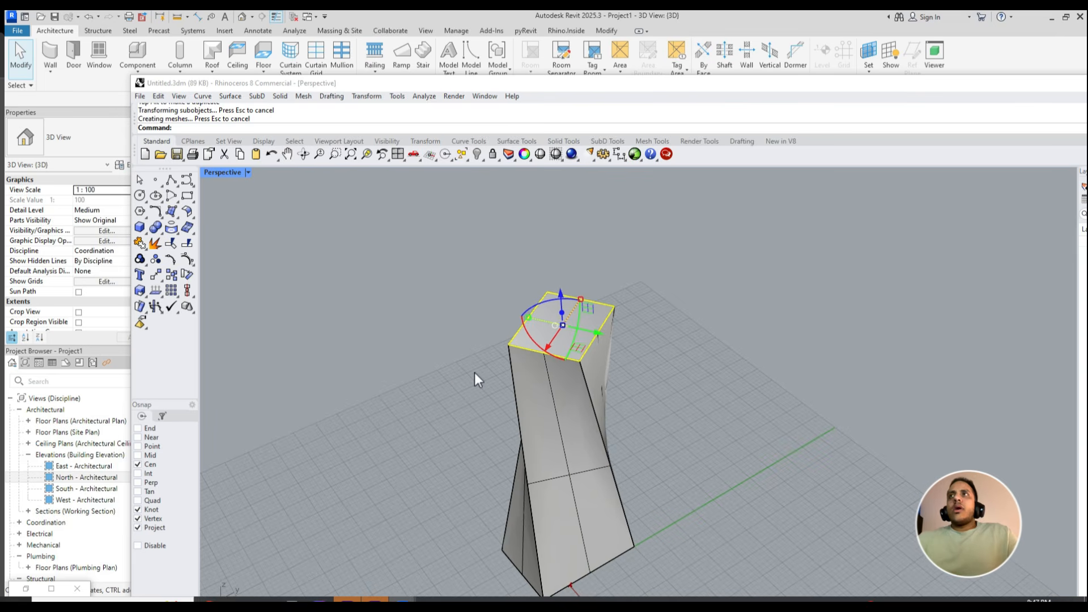